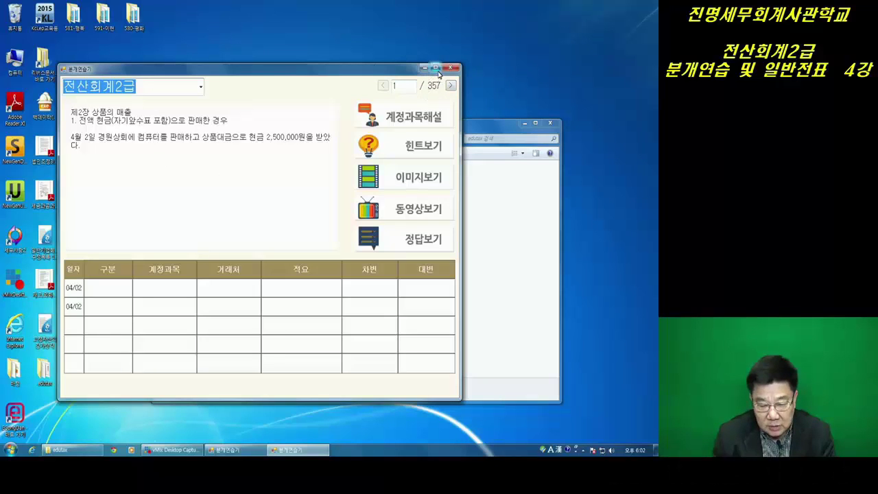
- Switch the practice subject to 전산회계1급 and back to 전산회계2급
{"action": "left_click", "coordinate": [200, 87]}
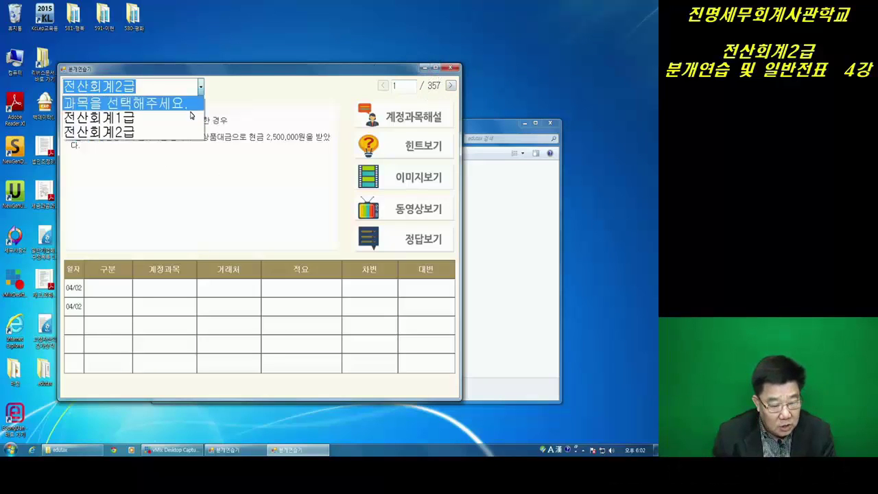
{"action": "left_click", "coordinate": [183, 119]}
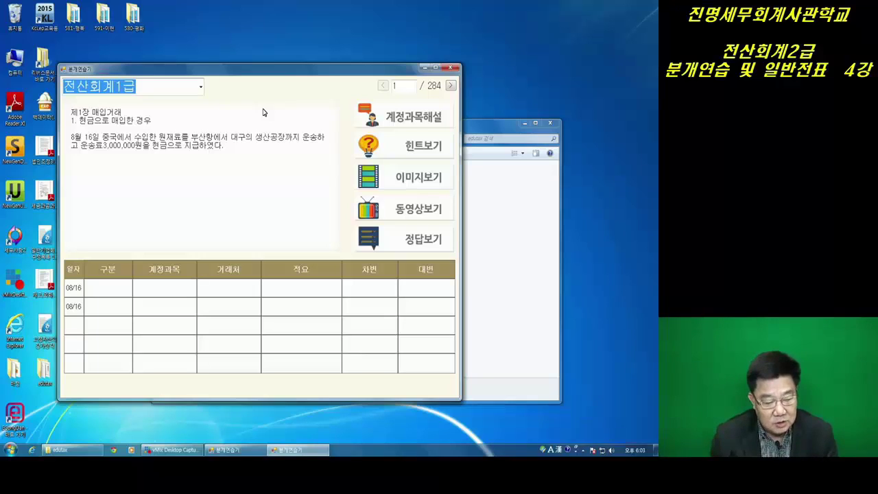
{"action": "left_click", "coordinate": [200, 87]}
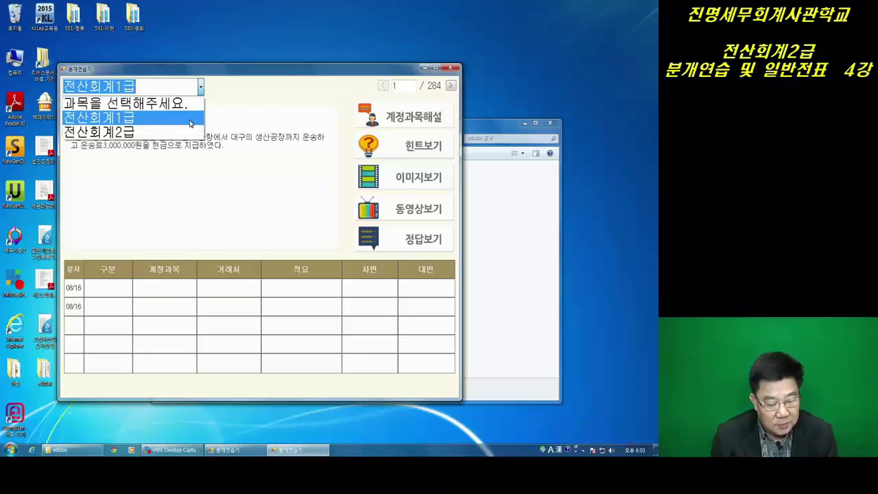
{"action": "left_click", "coordinate": [186, 132]}
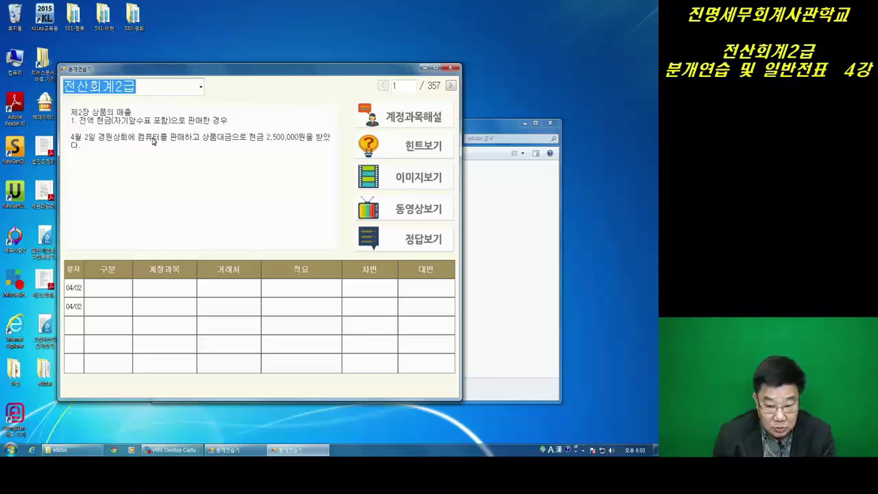
- Go to question 6 of the 전산회계2급 journal-entry exercises
{"action": "left_click", "coordinate": [400, 90]}
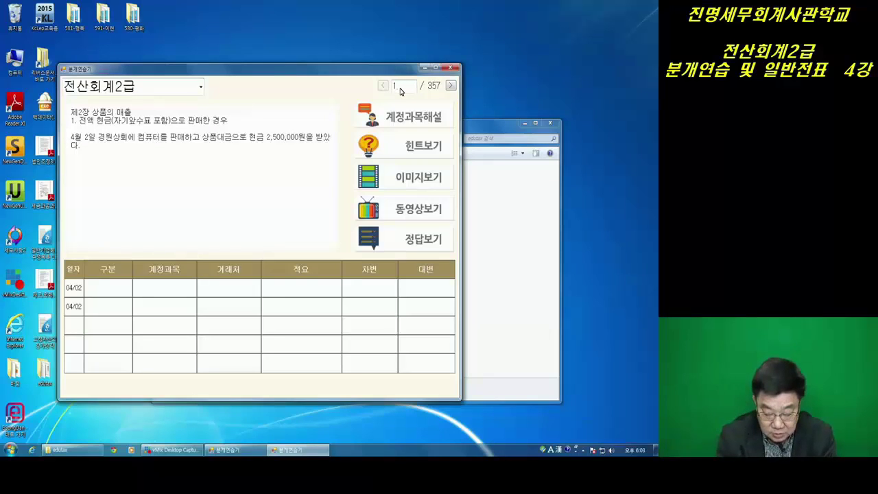
{"action": "key", "text": "BackSpace"}
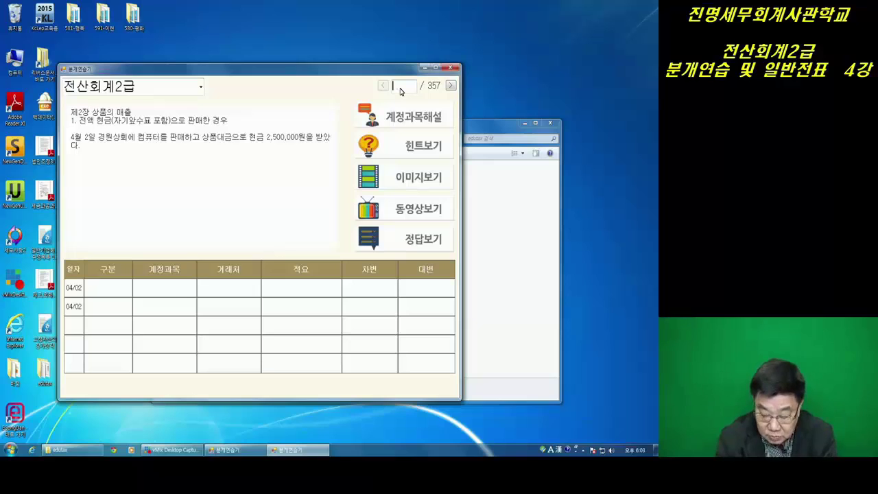
{"action": "type", "text": "6"}
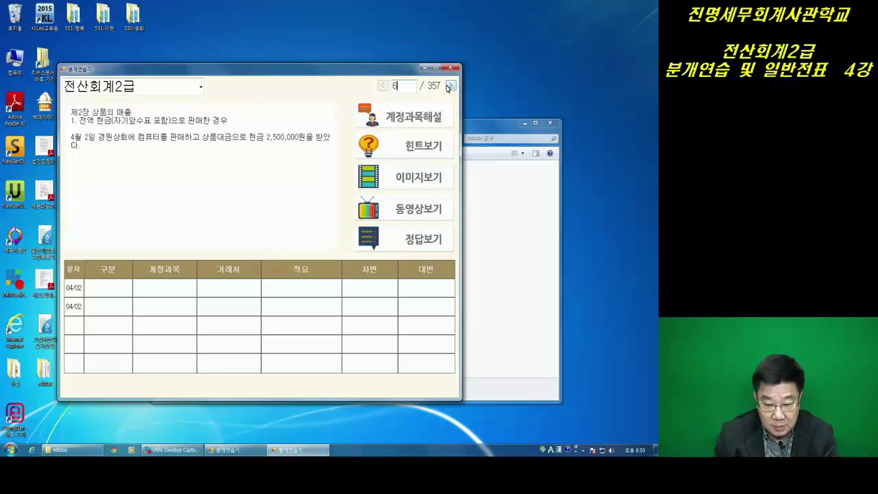
{"action": "key", "text": "Return"}
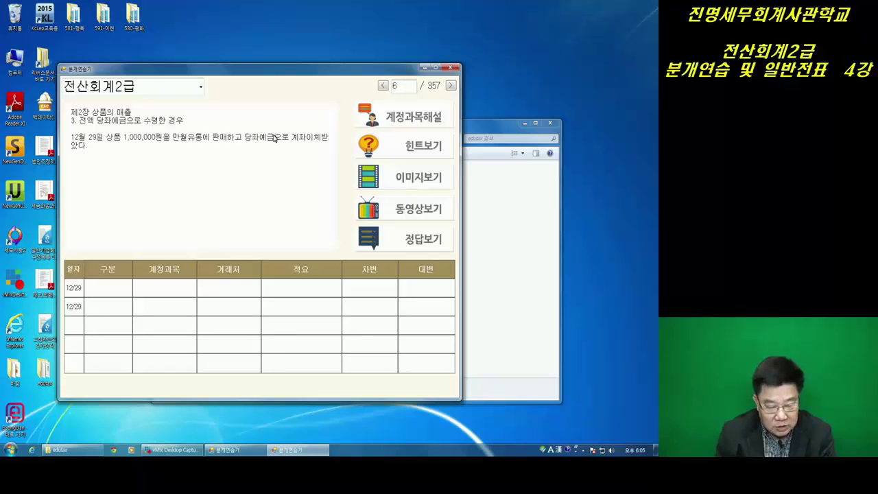
- Fill the first 12/29 journal line as a 차변 entry for 당좌예금 with a debit amount of 10000000
{"action": "left_click", "coordinate": [104, 288]}
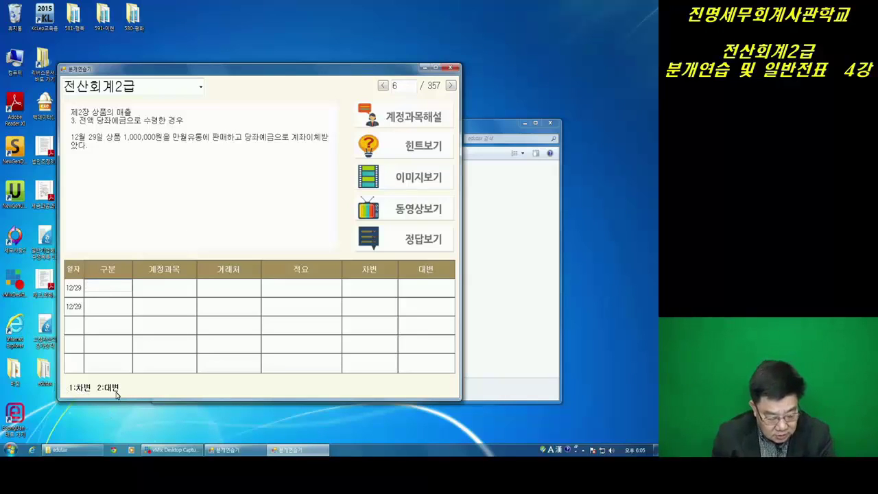
{"action": "type", "text": "1"}
{"action": "key", "text": "Return"}
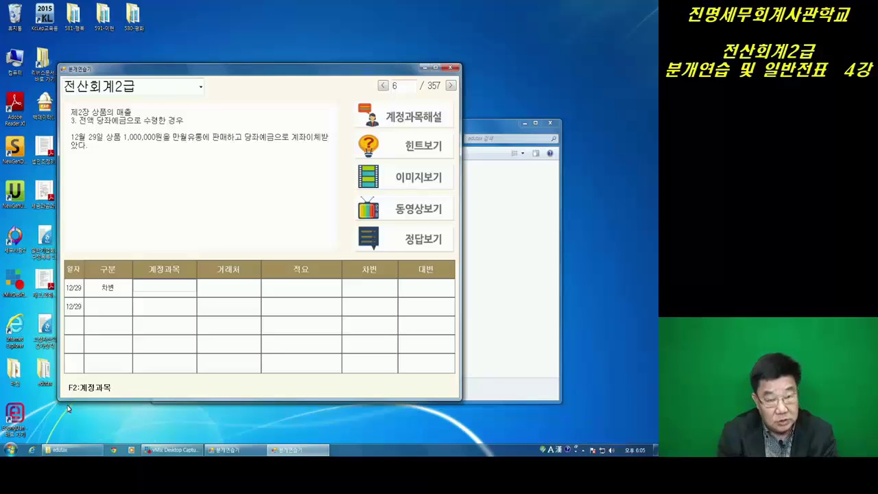
{"action": "key", "text": "F2"}
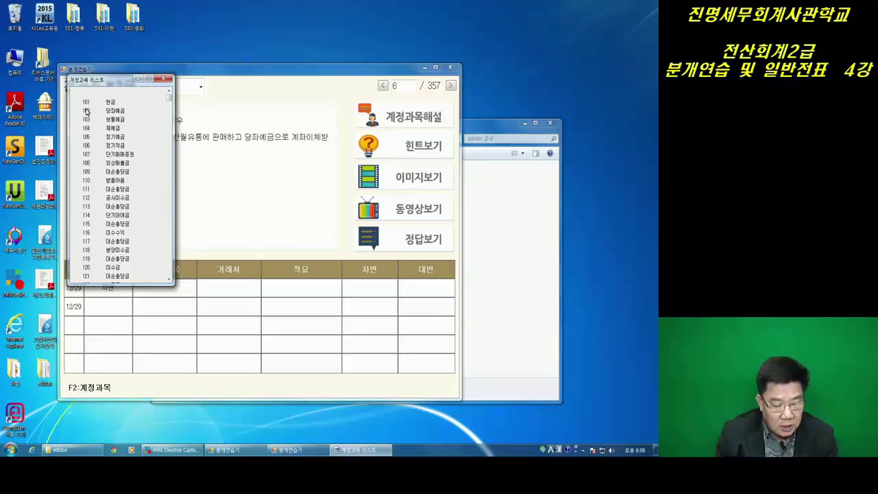
{"action": "left_click", "coordinate": [164, 79]}
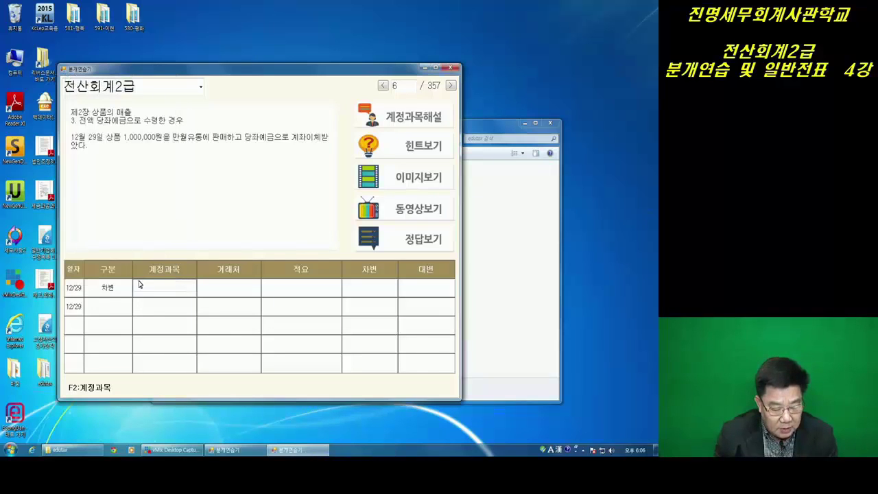
{"action": "type", "text": "당좌"}
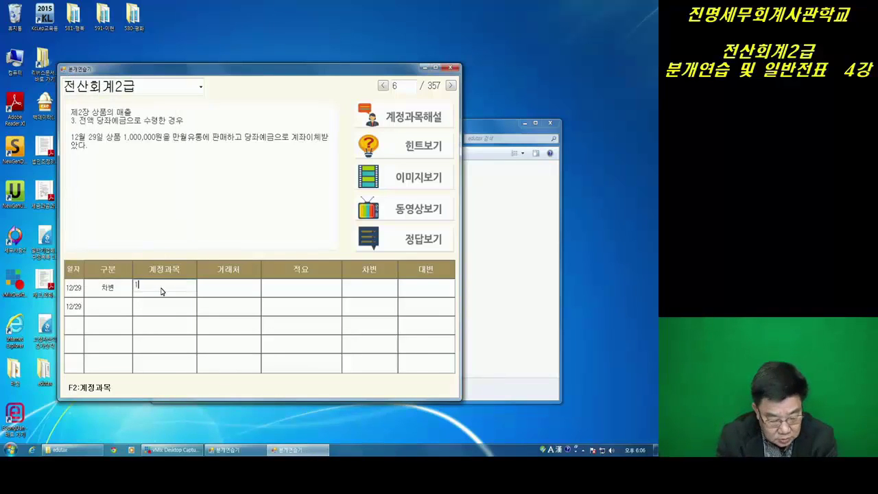
{"action": "key", "text": "Return"}
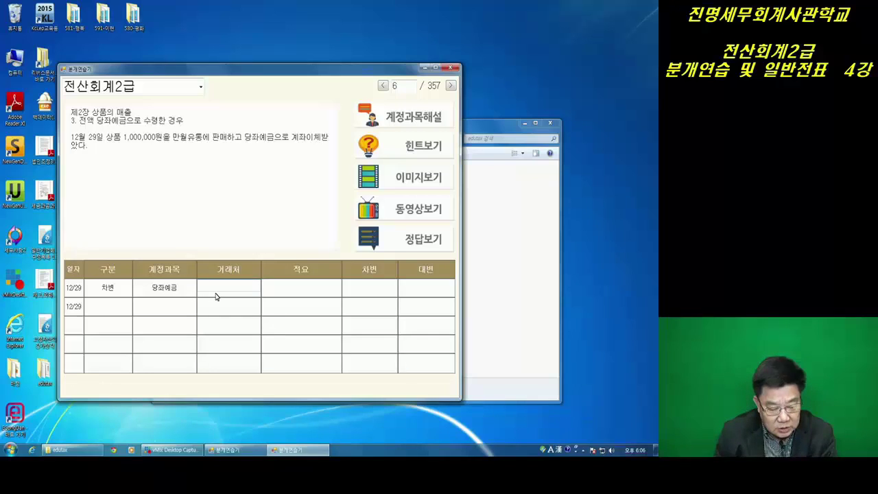
{"action": "left_click", "coordinate": [364, 291]}
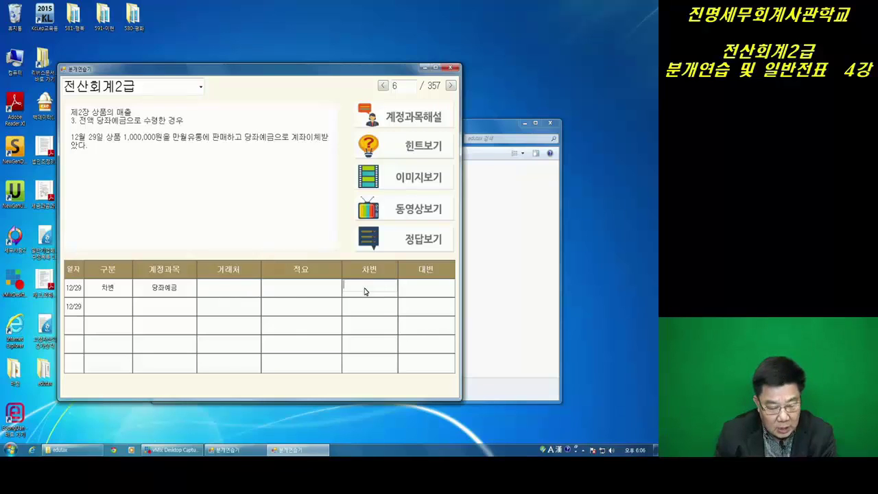
{"action": "type", "text": "10000000"}
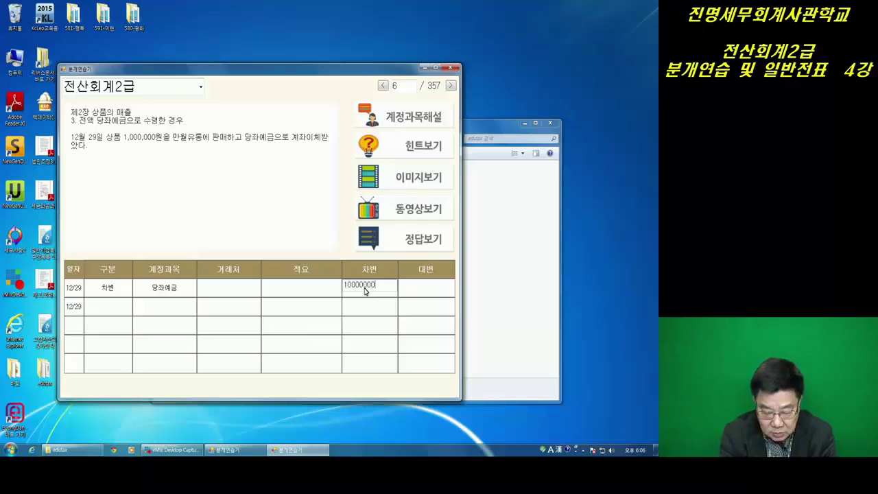
{"action": "key", "text": "Return"}
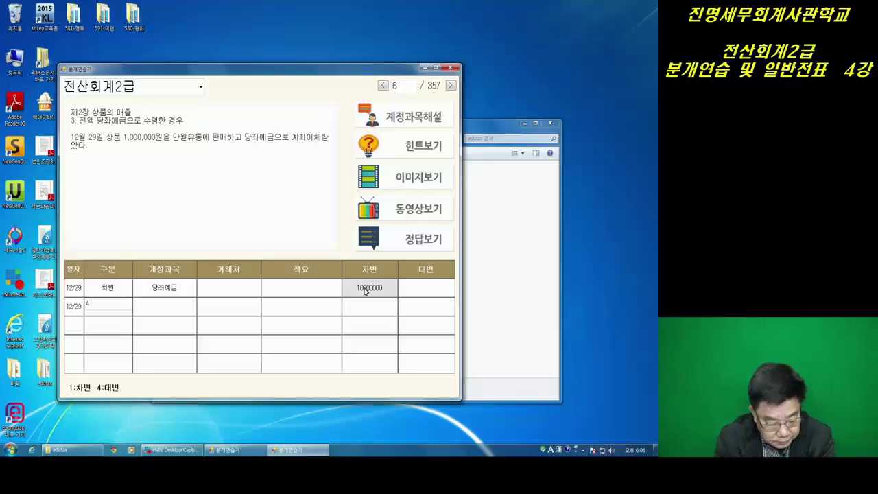
- Fill the second 12/29 line as a 대변 entry for account code 401 (상품매출) with a credit amount of 1000000
{"action": "key", "text": "Return"}
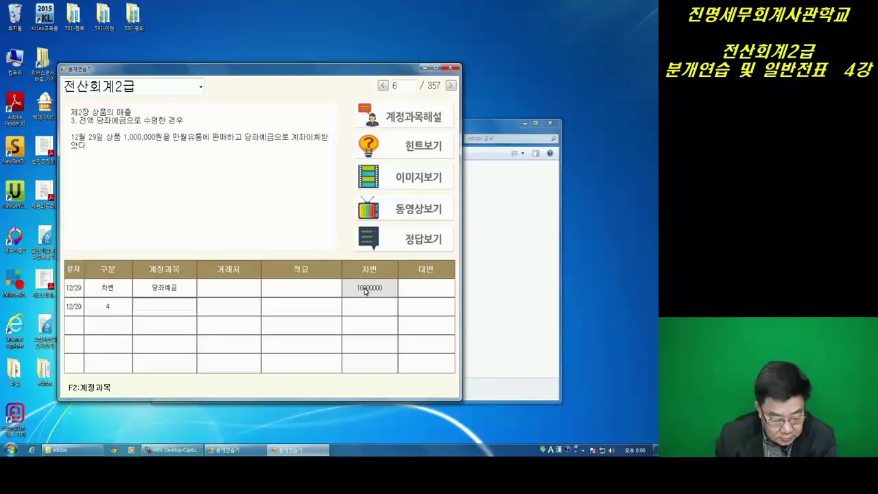
{"action": "left_click", "coordinate": [115, 311]}
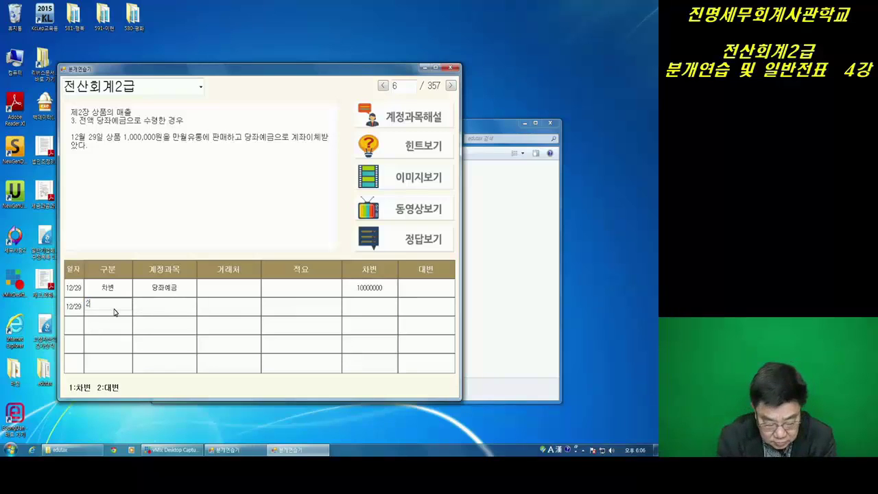
{"action": "type", "text": "2"}
{"action": "key", "text": "Return"}
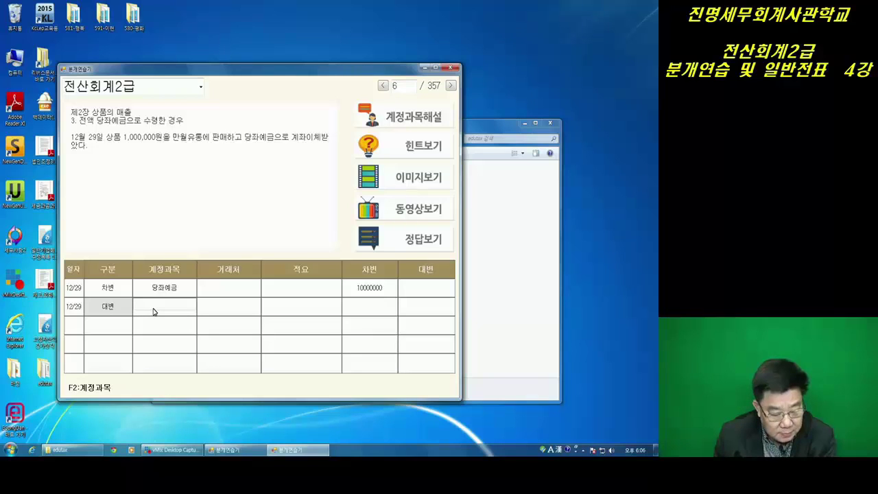
{"action": "key", "text": "F2"}
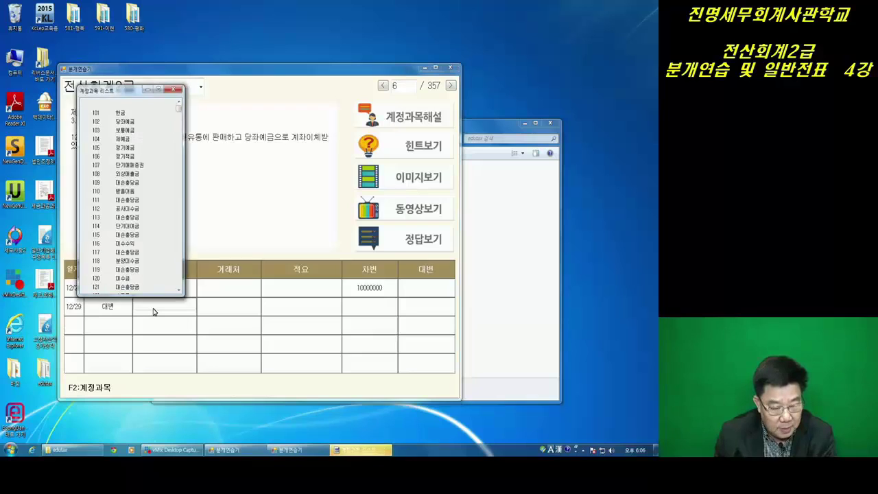
{"action": "left_click", "coordinate": [177, 89]}
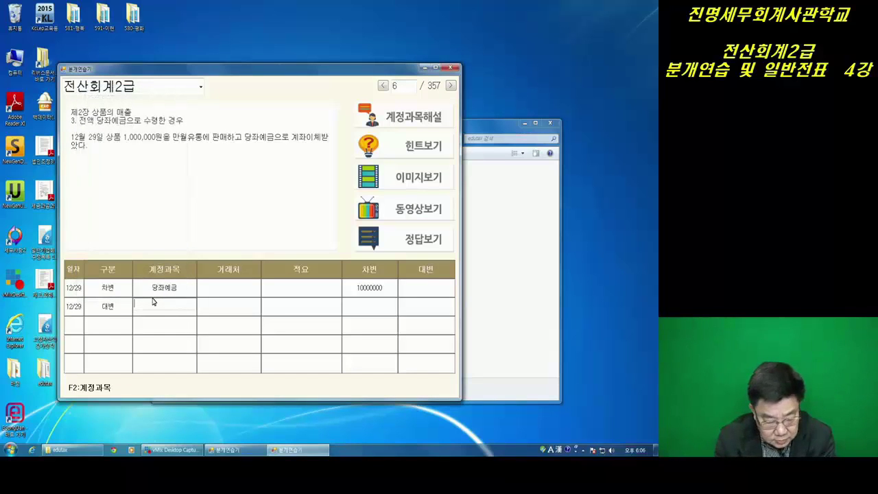
{"action": "type", "text": "401"}
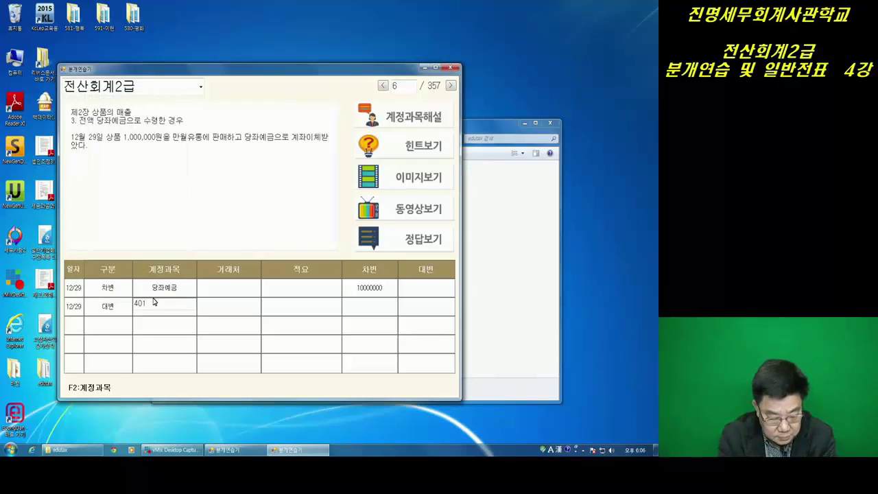
{"action": "key", "text": "Return"}
{"action": "key", "text": "Return"}
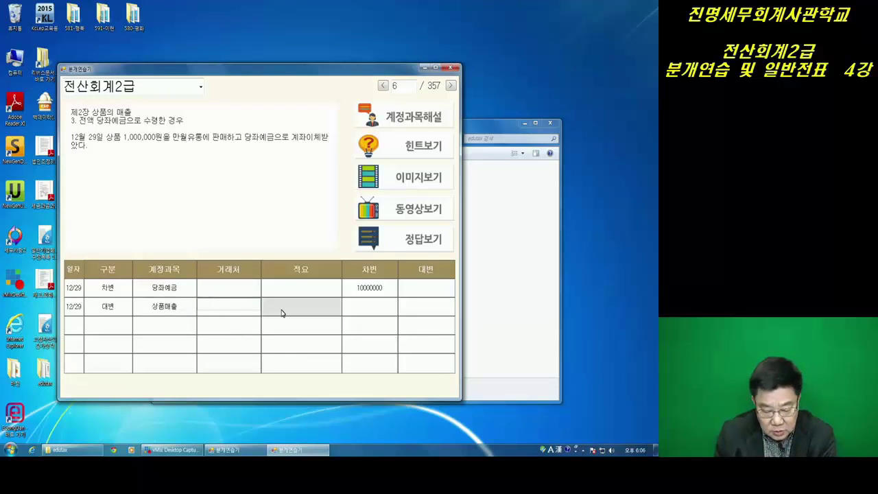
{"action": "left_click", "coordinate": [428, 312]}
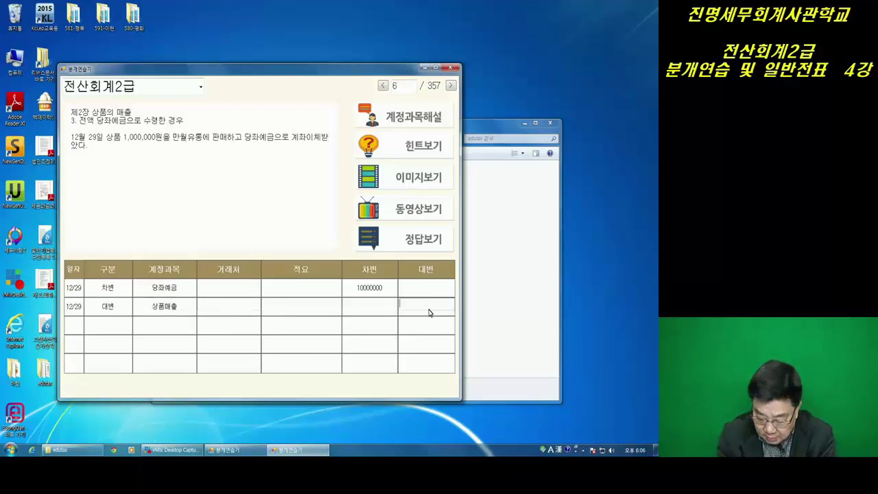
{"action": "type", "text": "1000000"}
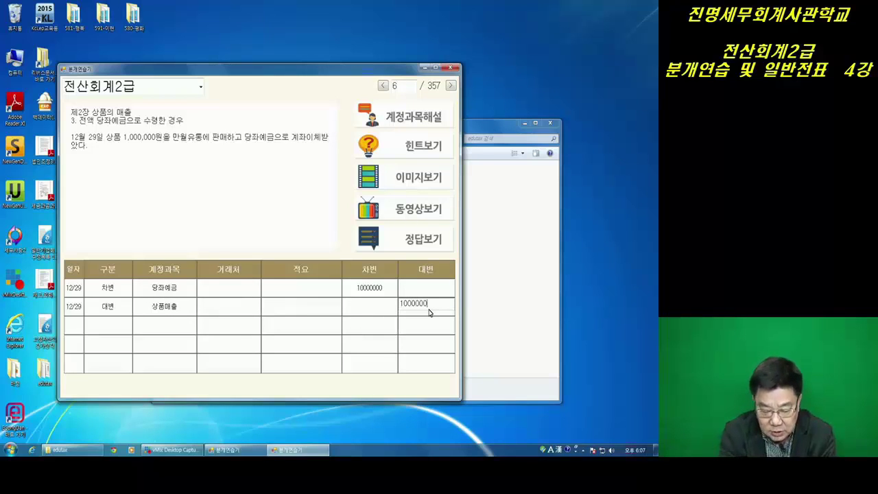
{"action": "key", "text": "Return"}
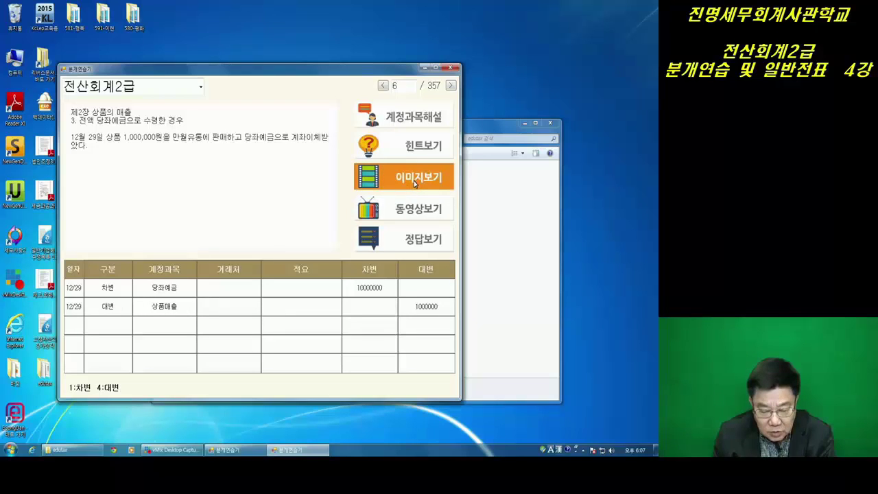
- Show the hint for question 6 and view the explanations of its accounts, closing them when done
{"action": "left_click", "coordinate": [421, 140]}
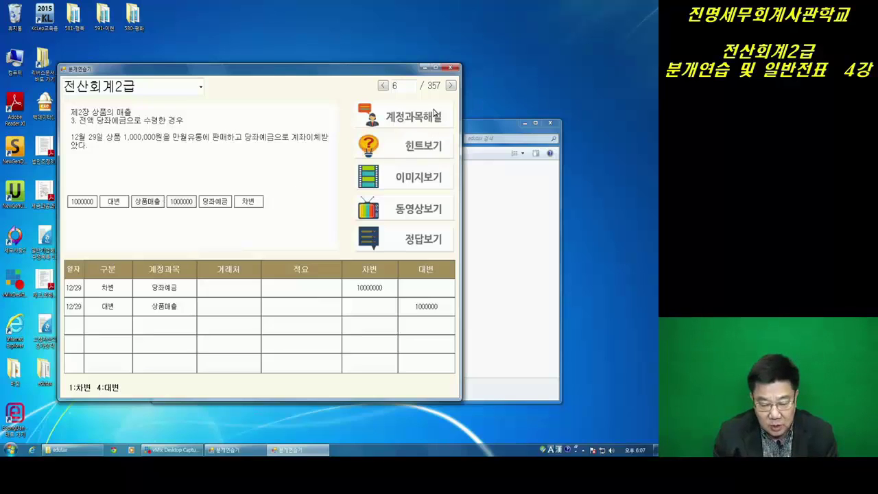
{"action": "left_click", "coordinate": [395, 118]}
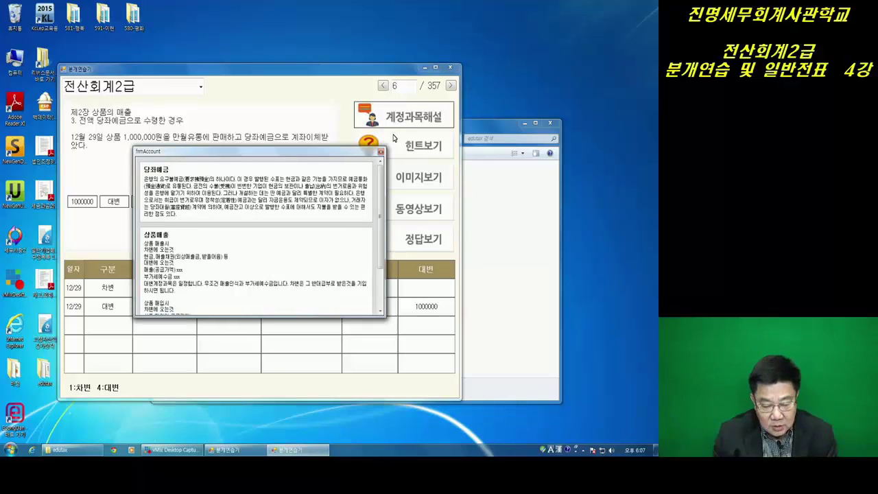
{"action": "left_click", "coordinate": [379, 152]}
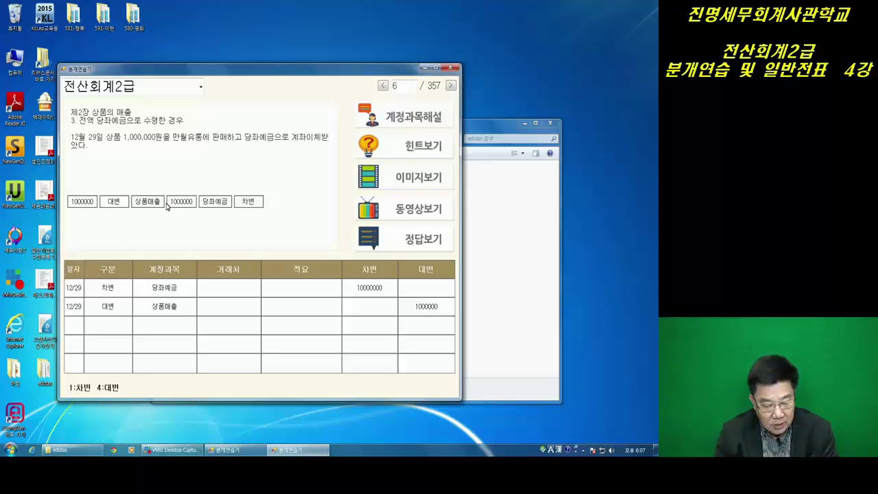
- Move forward to question 8 and show its answer hints
{"action": "left_click", "coordinate": [450, 85]}
{"action": "left_click", "coordinate": [451, 86]}
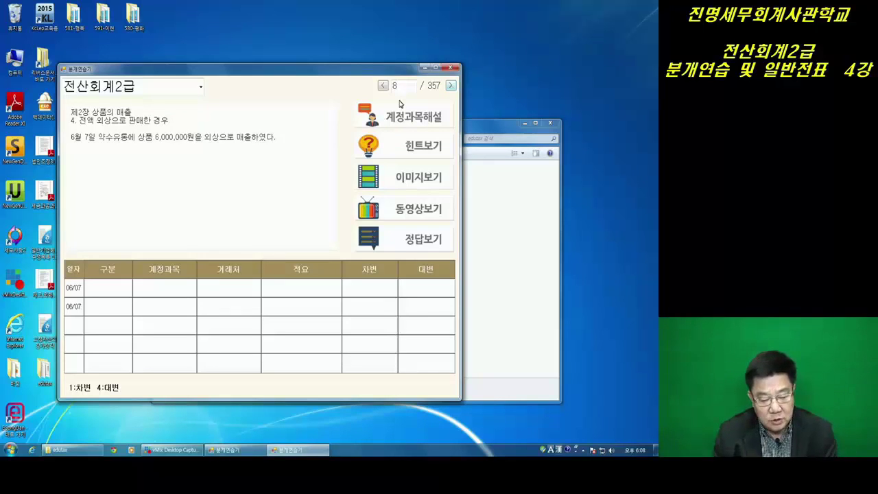
{"action": "left_click", "coordinate": [423, 149]}
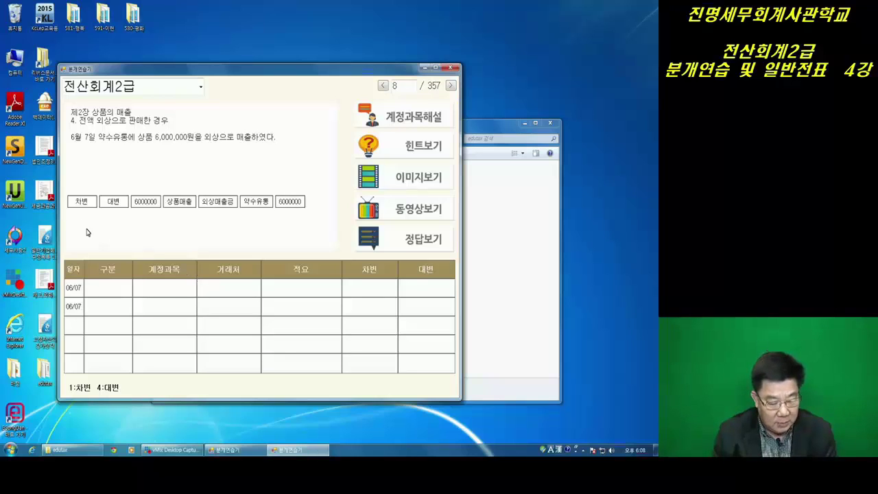
- Fill the first 06/07 journal line from the hints as 차변, 외상매출금, customer 약수유통, with a debit amount of 6000000
{"action": "left_click_drag", "start_coordinate": [95, 223], "coordinate": [113, 287]}
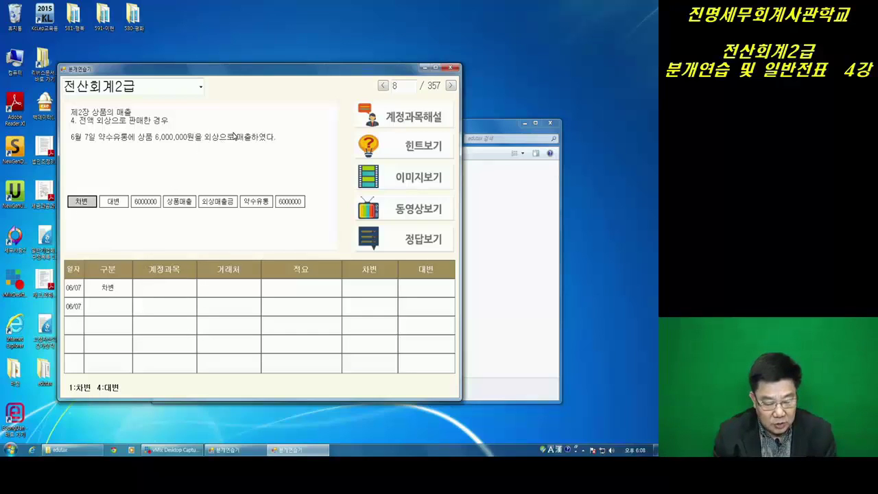
{"action": "left_click_drag", "start_coordinate": [219, 203], "coordinate": [166, 291]}
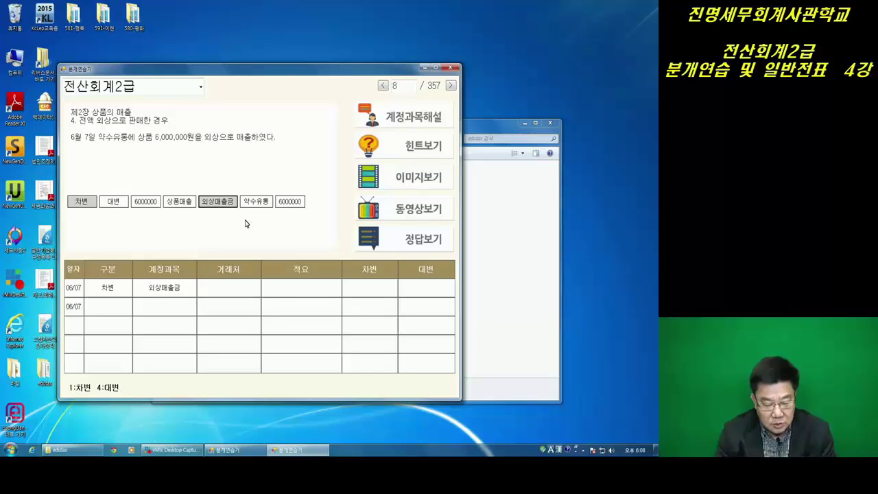
{"action": "left_click", "coordinate": [228, 288]}
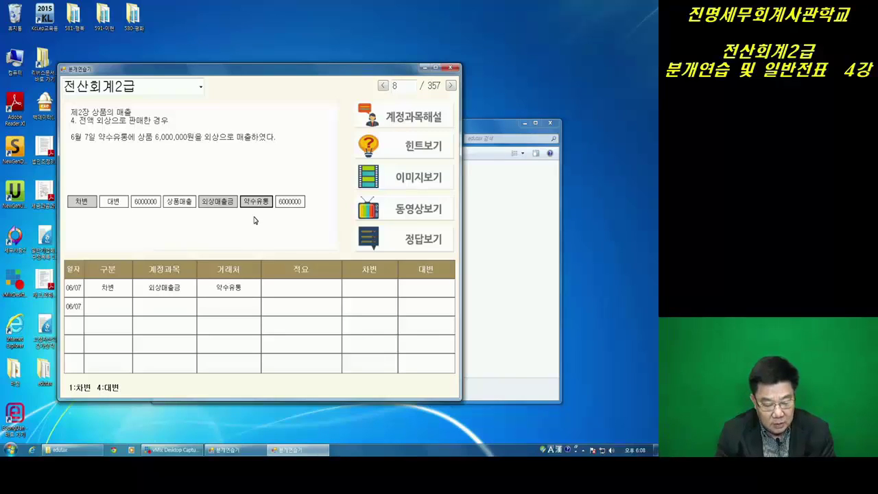
{"action": "left_click_drag", "start_coordinate": [139, 203], "coordinate": [370, 289]}
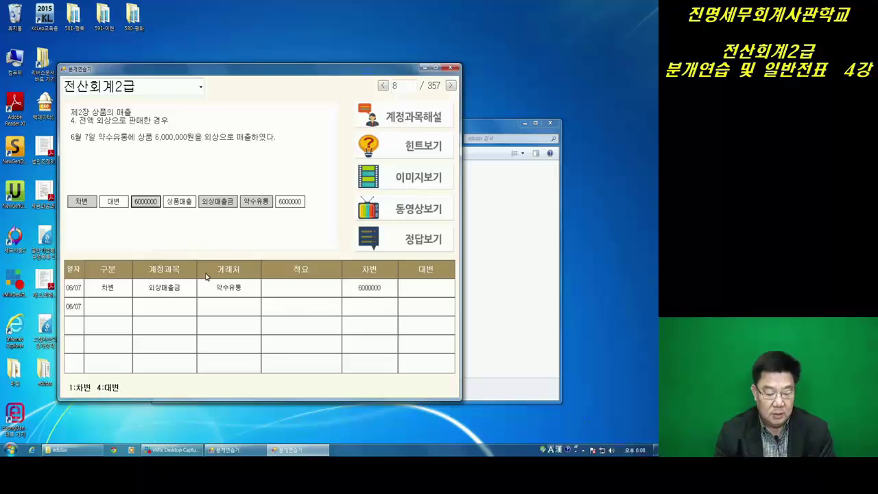
- Fill the second 06/07 line as 대변, 상품매출, with a credit amount of 6000000, and check the answer to question 8
{"action": "left_click_drag", "start_coordinate": [116, 203], "coordinate": [108, 308]}
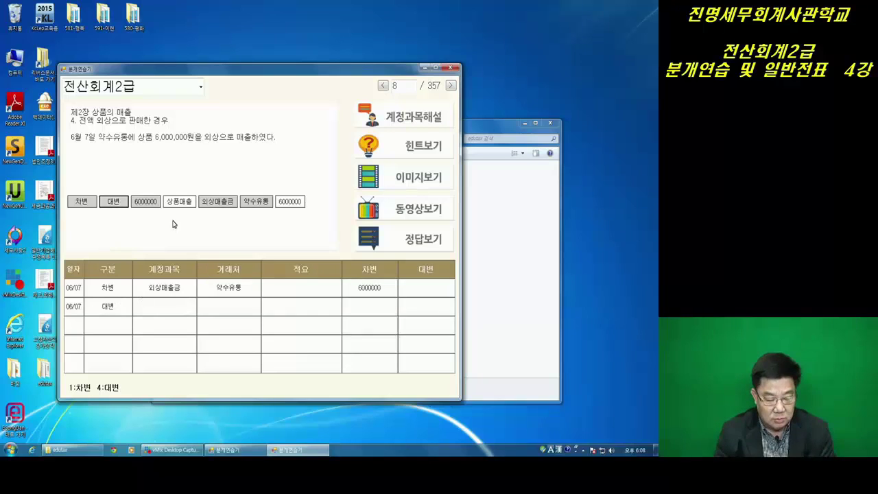
{"action": "left_click_drag", "start_coordinate": [180, 203], "coordinate": [171, 306]}
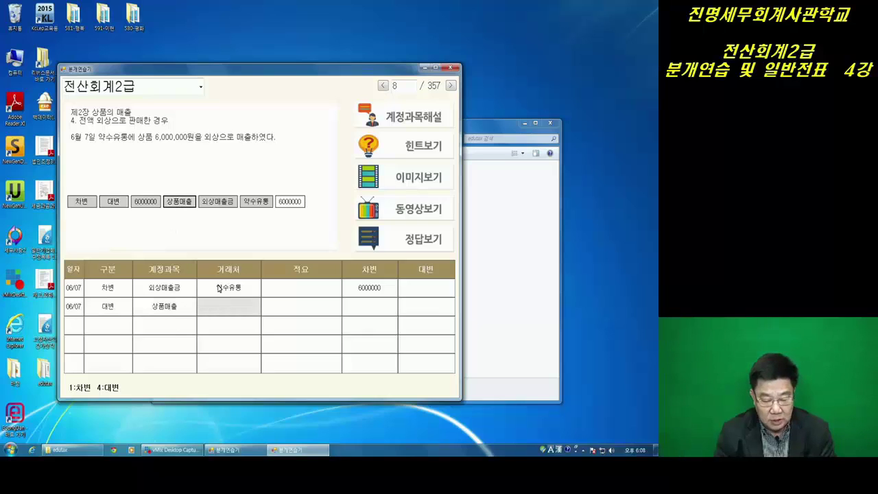
{"action": "left_click_drag", "start_coordinate": [289, 202], "coordinate": [423, 311]}
{"action": "left_click", "coordinate": [409, 237]}
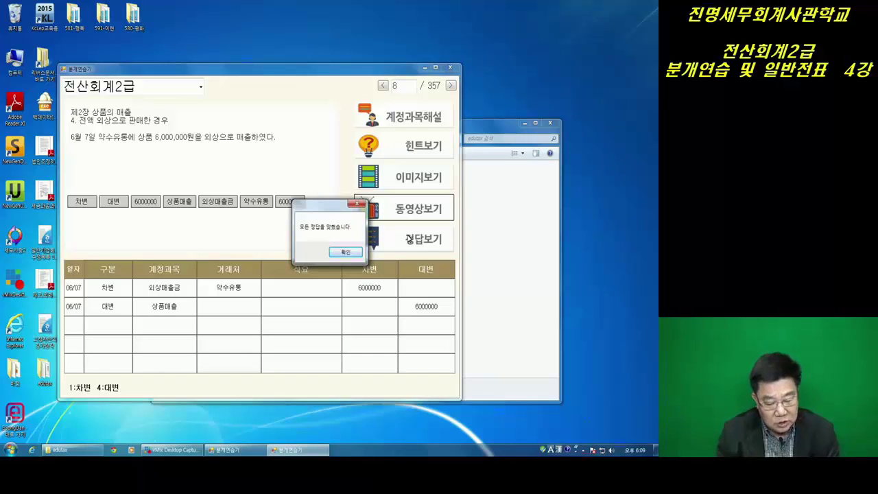
{"action": "left_click", "coordinate": [357, 205]}
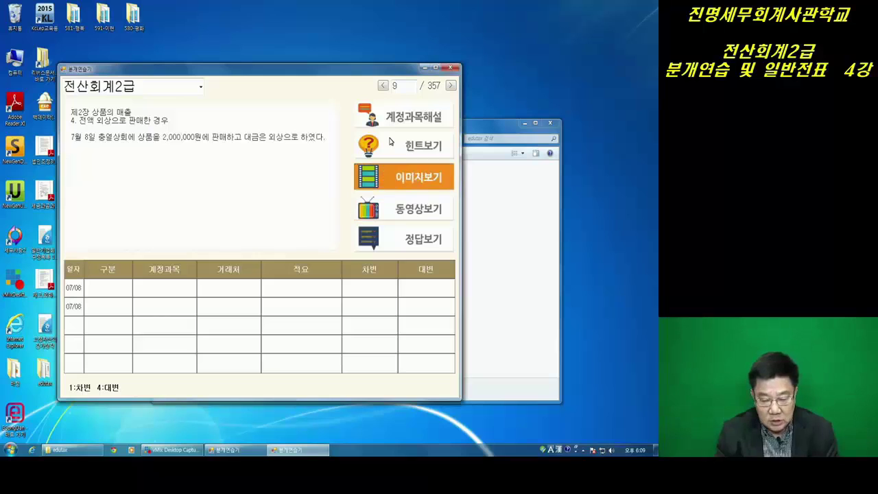
- Move forward to question 11 and show its answer hints
{"action": "left_click", "coordinate": [450, 85]}
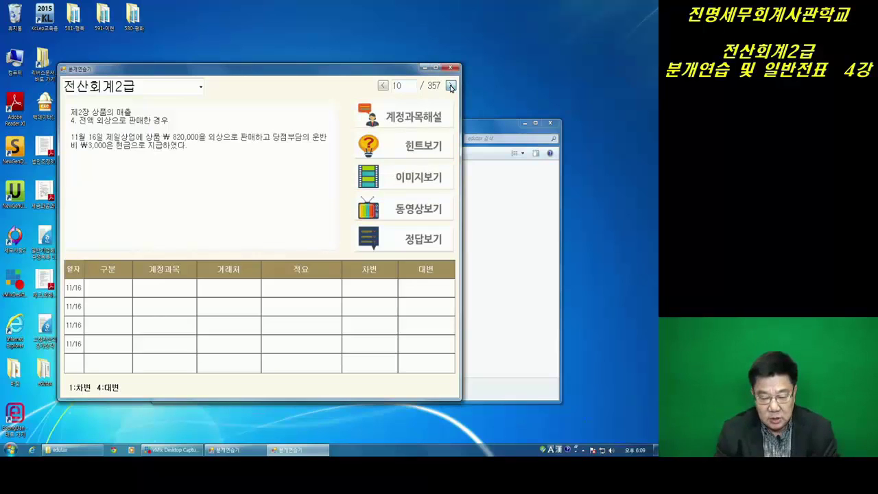
{"action": "left_click", "coordinate": [450, 86]}
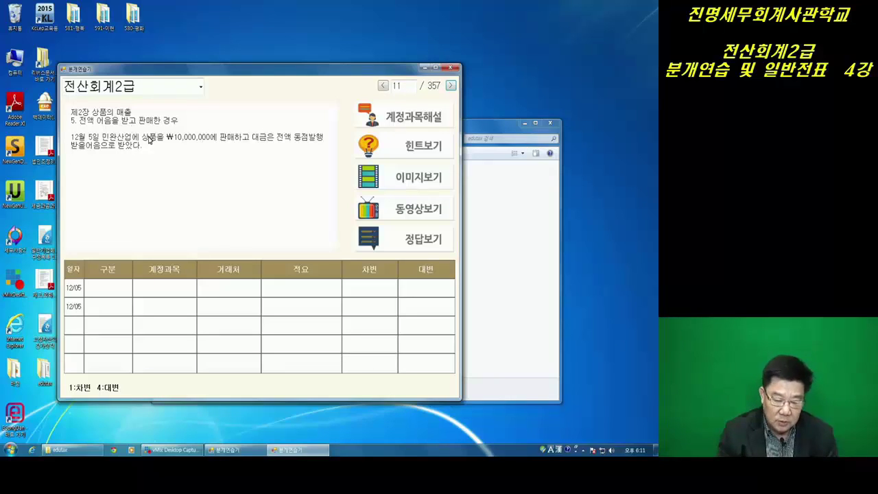
{"action": "left_click", "coordinate": [403, 149]}
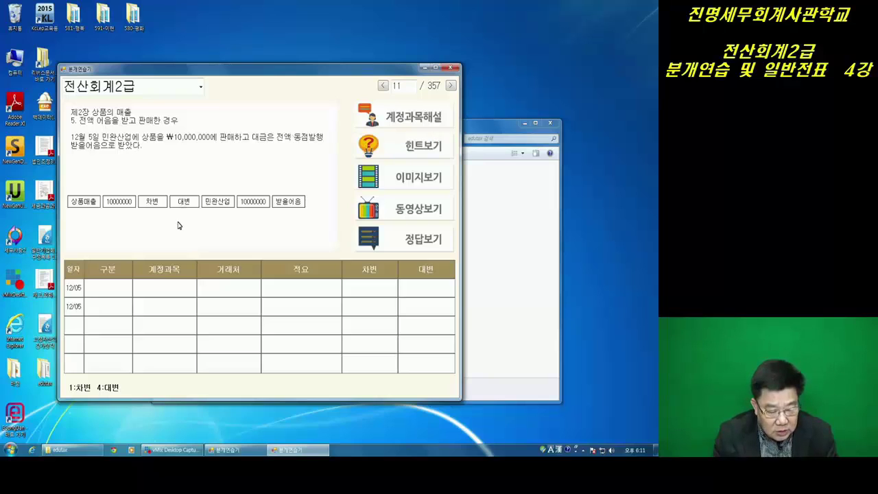
- Fill the first 12/05 journal line from the hints as 차변, 받을어음, customer 민완산업, with a debit amount of 10000000
{"action": "left_click", "coordinate": [154, 202]}
{"action": "left_click", "coordinate": [111, 290]}
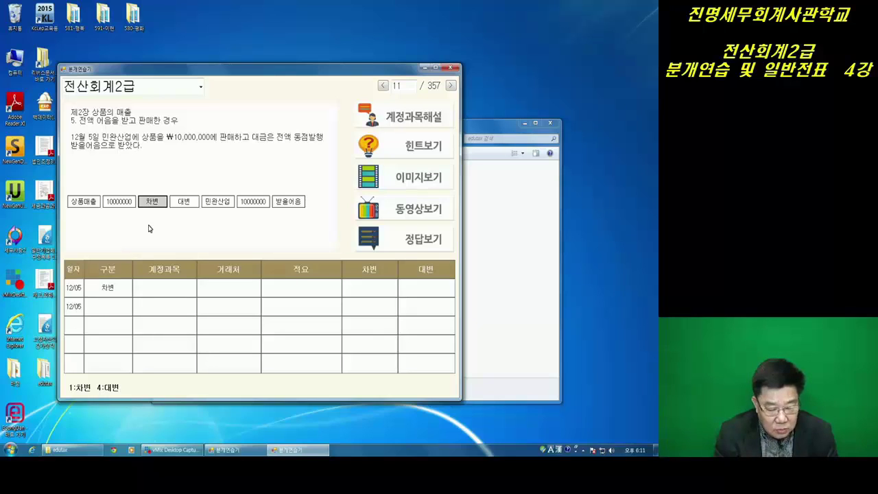
{"action": "left_click", "coordinate": [287, 203]}
{"action": "left_click", "coordinate": [151, 293]}
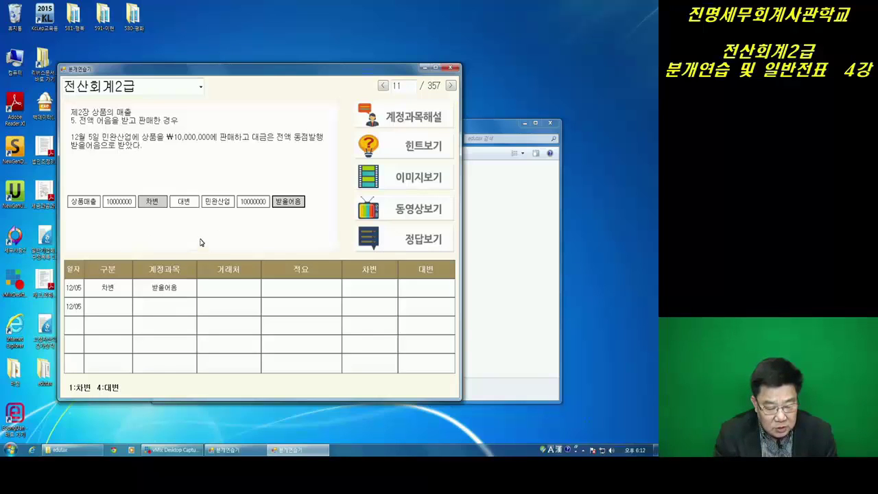
{"action": "left_click", "coordinate": [214, 203]}
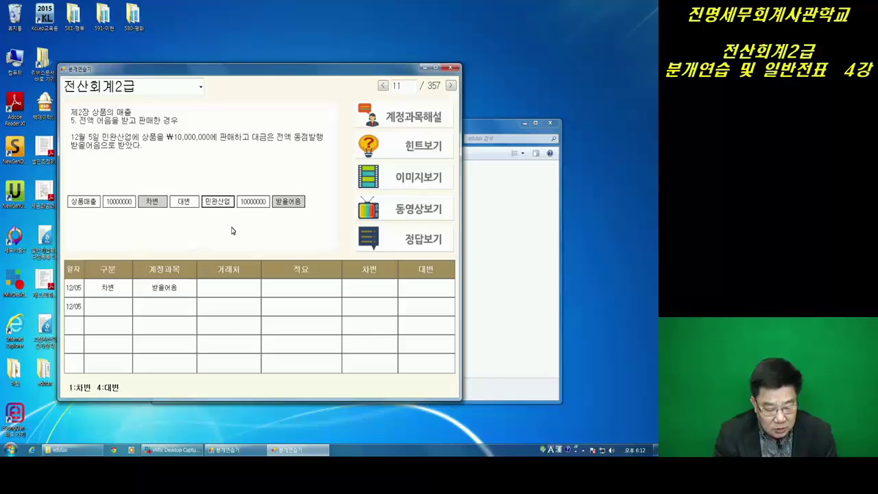
{"action": "left_click", "coordinate": [227, 291]}
{"action": "left_click", "coordinate": [117, 202]}
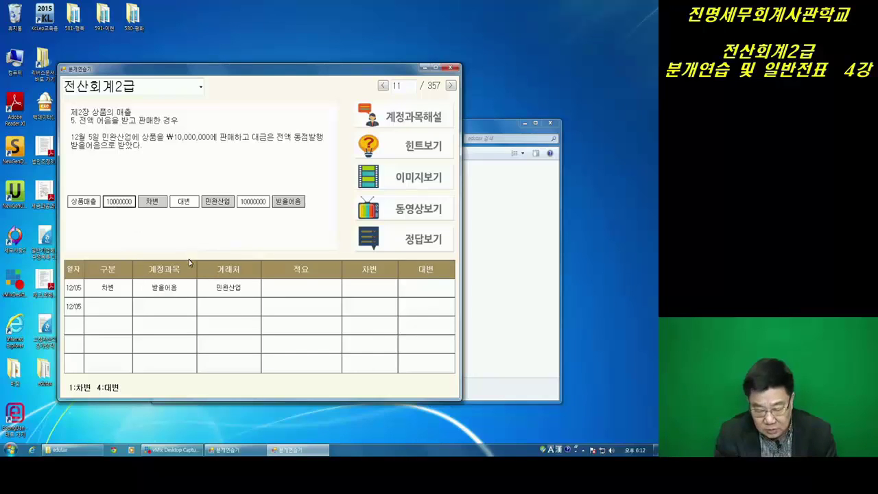
{"action": "left_click", "coordinate": [372, 291]}
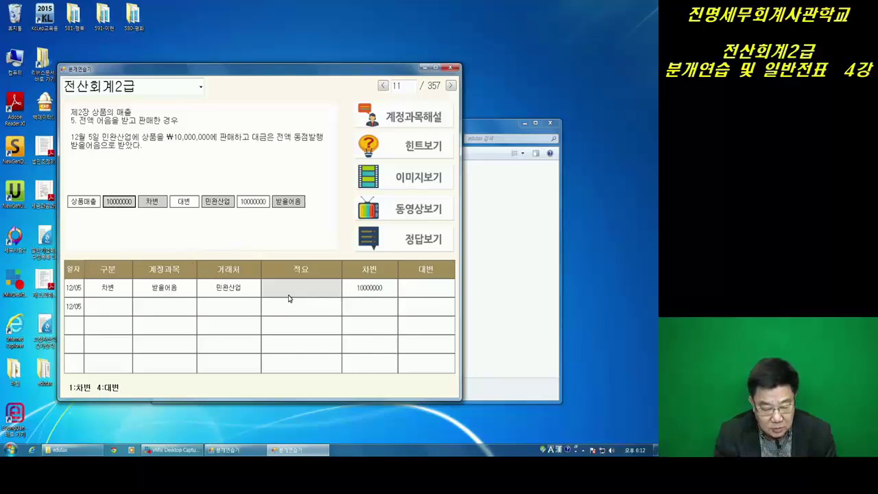
- Fill the second 12/05 line from the hints as 대변, 상품매출, with a credit amount of 10000000
{"action": "left_click", "coordinate": [186, 203]}
{"action": "left_click", "coordinate": [109, 310]}
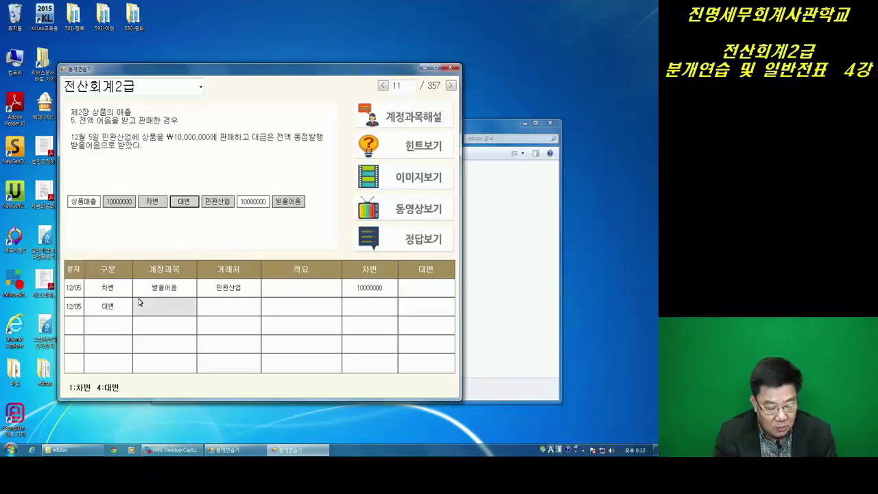
{"action": "left_click", "coordinate": [82, 201]}
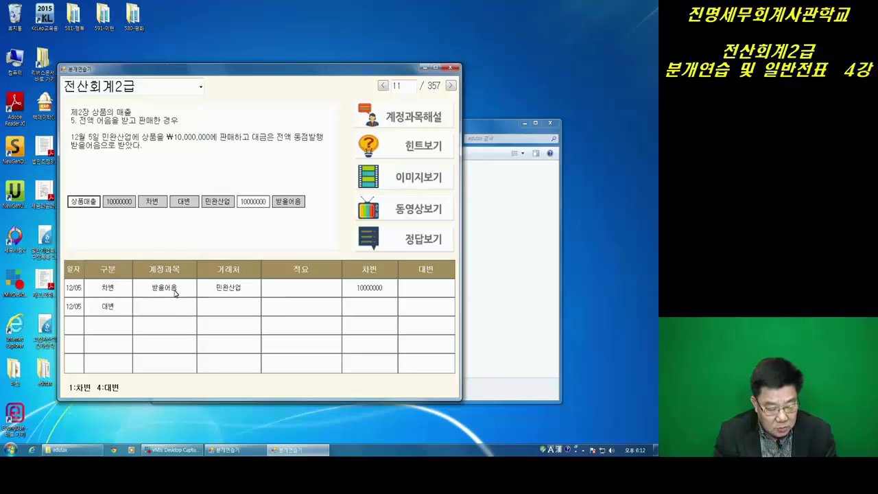
{"action": "left_click", "coordinate": [175, 309]}
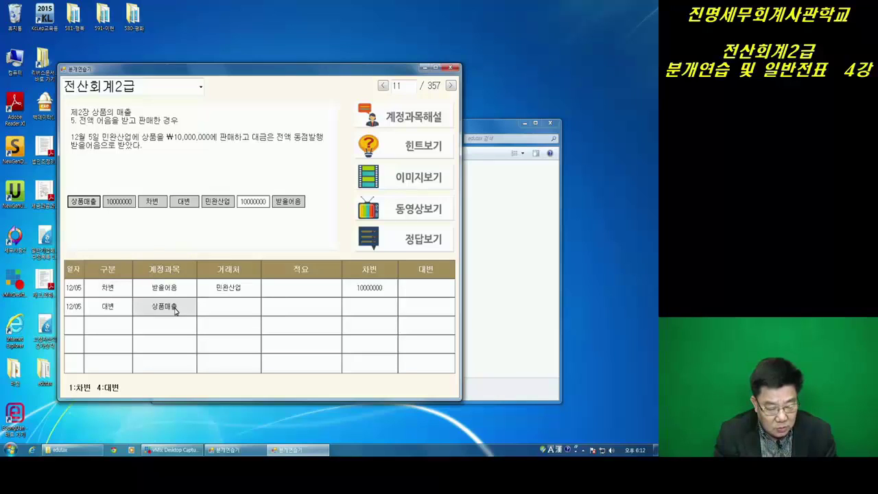
{"action": "left_click", "coordinate": [245, 203]}
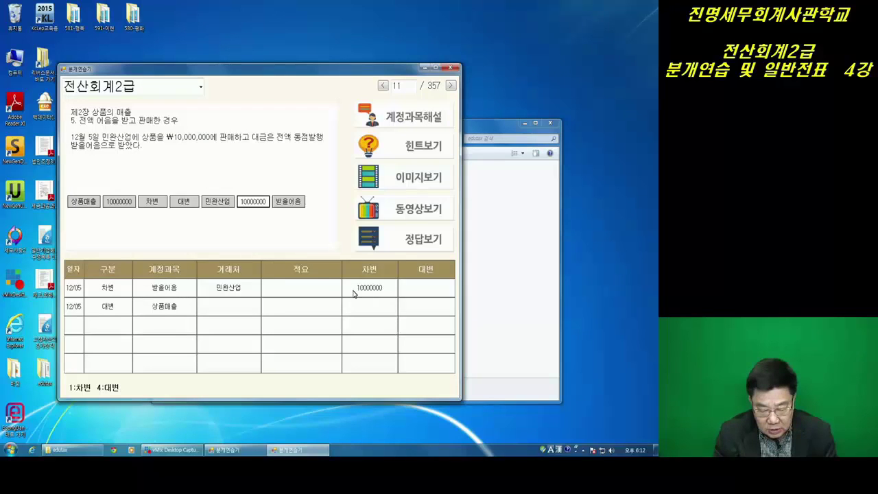
{"action": "left_click", "coordinate": [413, 310]}
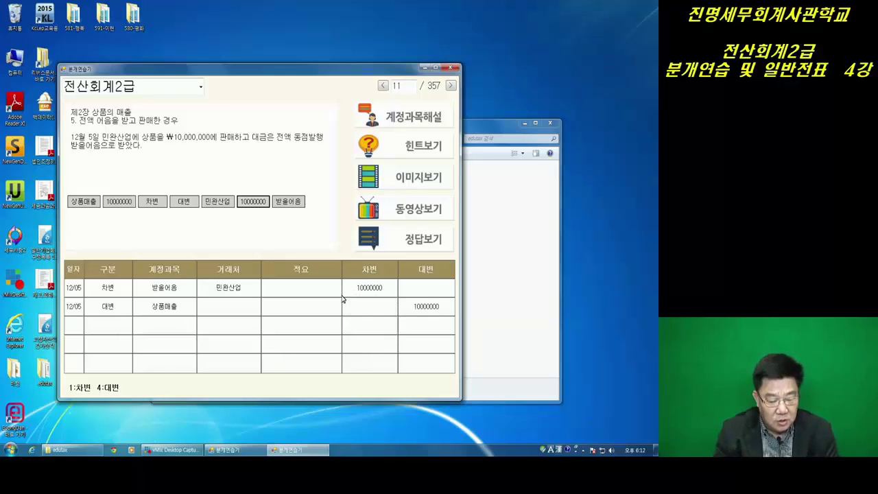
- Replace the second 12/05 line's 구분 with 차변 and set it back to 대변
{"action": "left_click", "coordinate": [152, 202]}
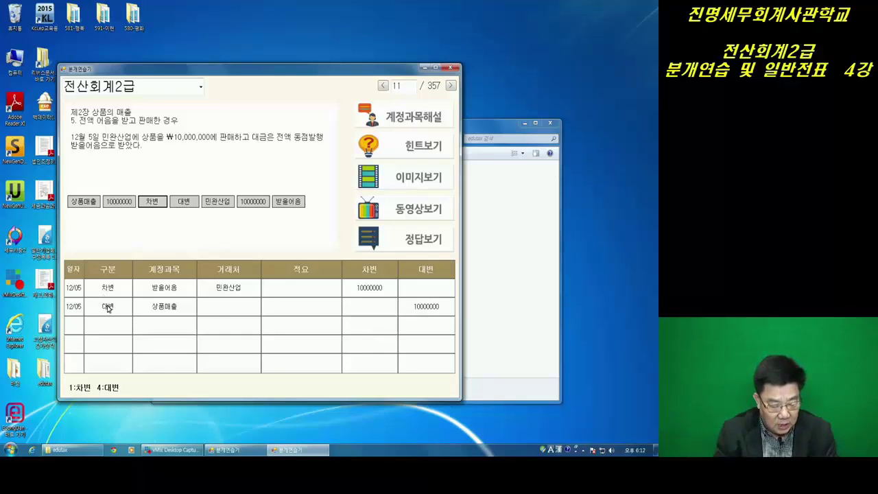
{"action": "left_click", "coordinate": [108, 308]}
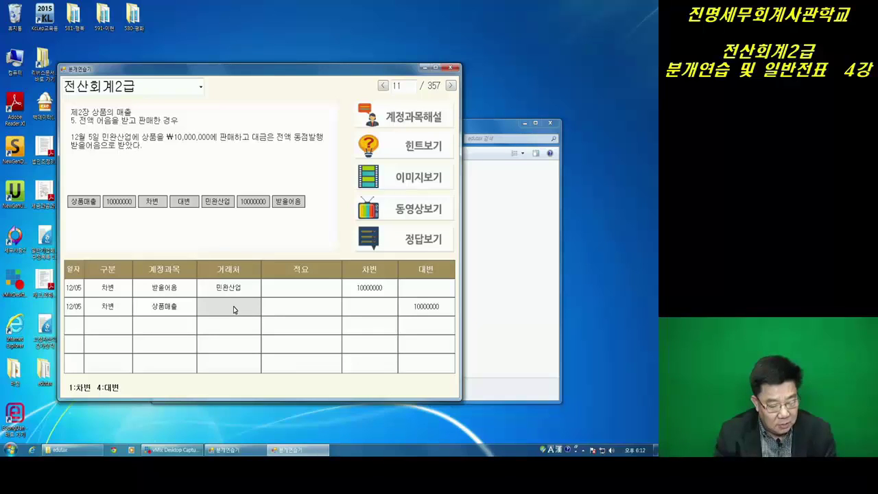
{"action": "left_click", "coordinate": [183, 201]}
{"action": "left_click", "coordinate": [109, 306]}
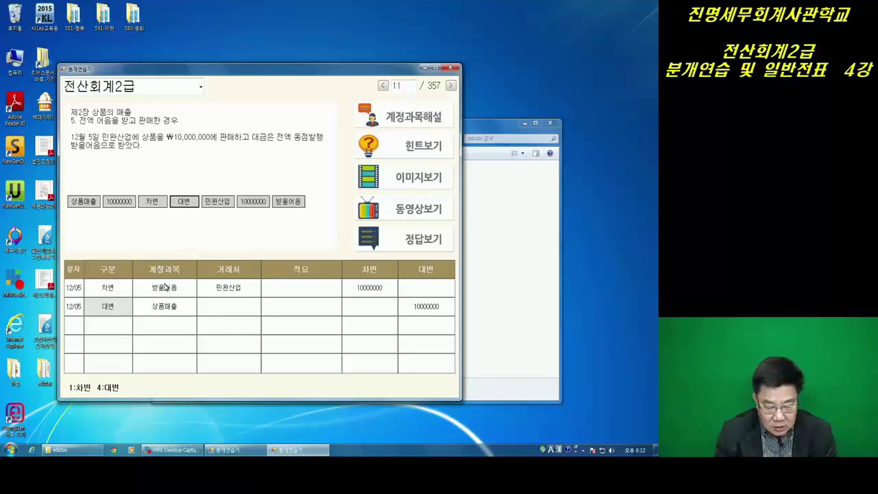
- Check the answer to question 11, dismiss the result, and move forward to question 20
{"action": "left_click", "coordinate": [444, 231]}
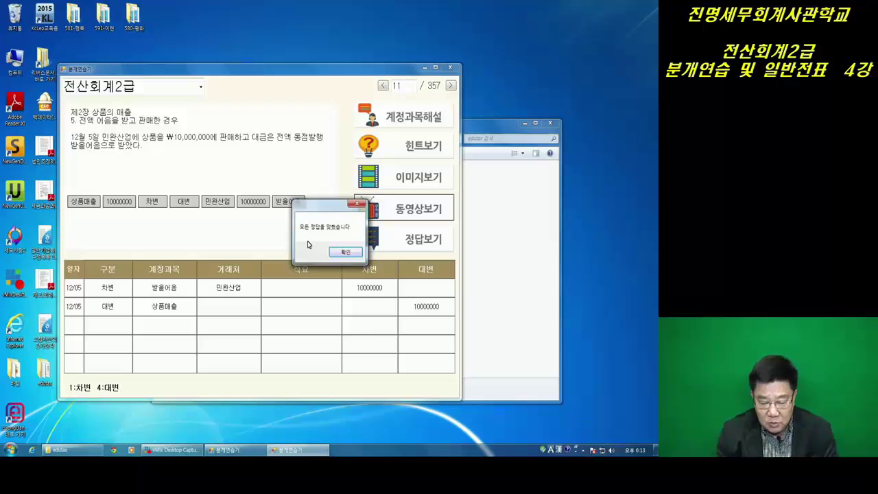
{"action": "left_click", "coordinate": [357, 205]}
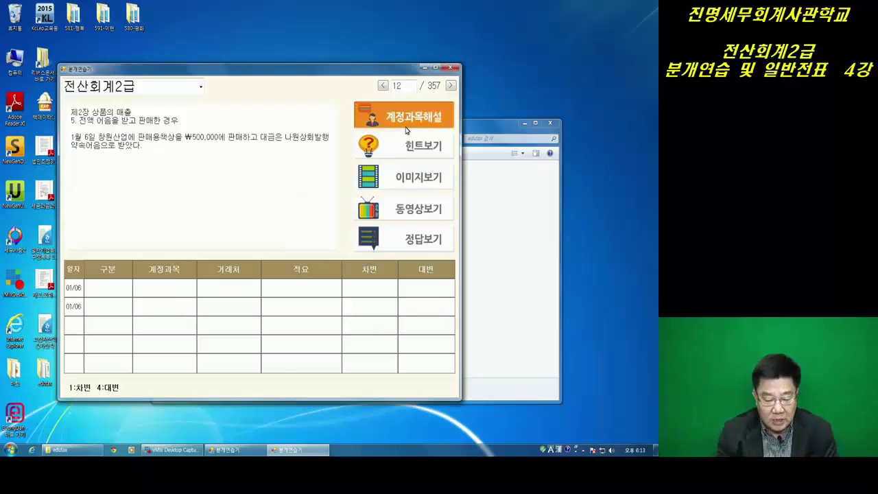
{"action": "left_click", "coordinate": [451, 85]}
{"action": "left_click", "coordinate": [451, 85]}
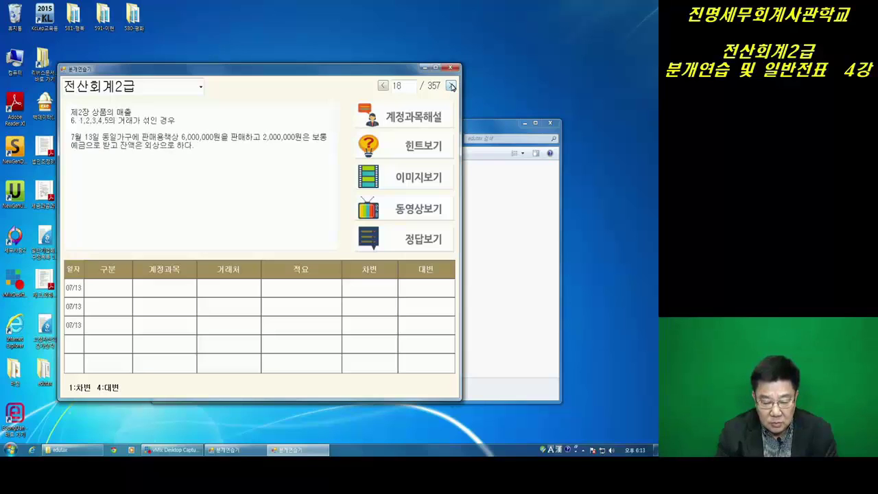
{"action": "left_click", "coordinate": [451, 85]}
{"action": "left_click", "coordinate": [451, 86]}
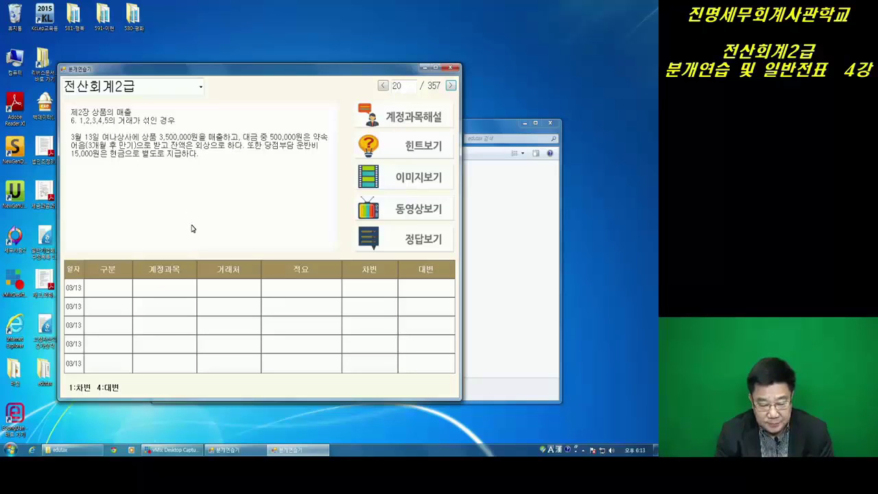
- Open the account explanations for question 20 and read the entries from 현금 through 운반비
{"action": "left_click", "coordinate": [389, 125]}
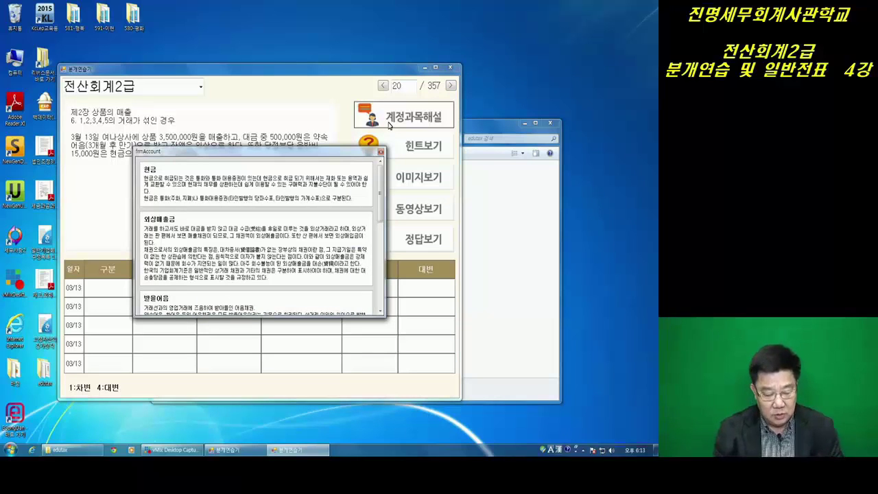
{"action": "scroll", "coordinate": [266, 179], "scroll_direction": "down", "scroll_amount": 3}
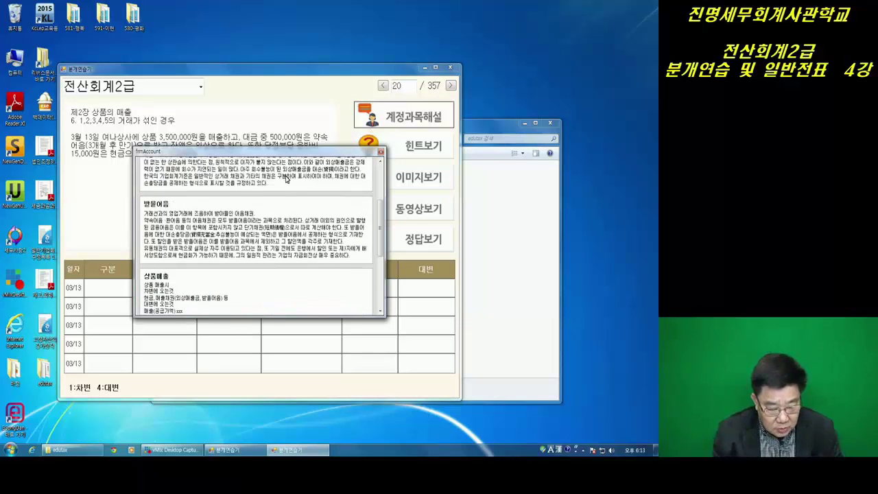
{"action": "scroll", "coordinate": [297, 178], "scroll_direction": "up", "scroll_amount": 3}
{"action": "scroll", "coordinate": [298, 177], "scroll_direction": "down", "scroll_amount": 5}
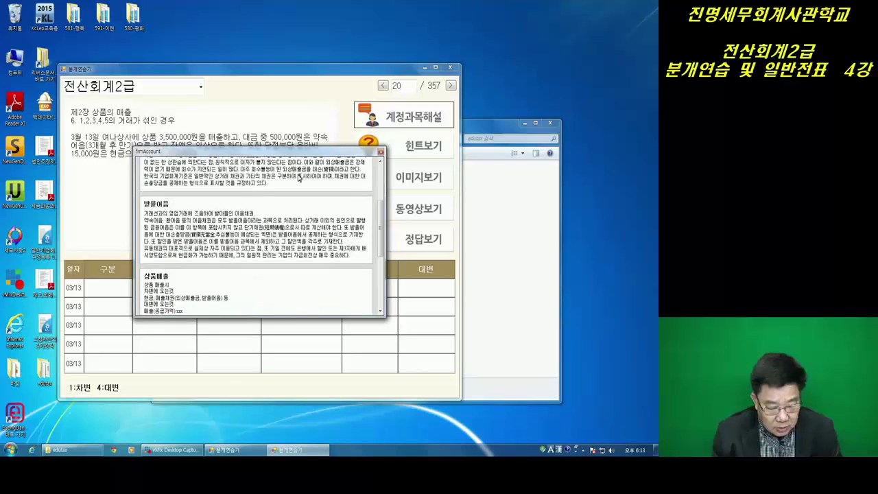
{"action": "scroll", "coordinate": [299, 178], "scroll_direction": "down", "scroll_amount": 3}
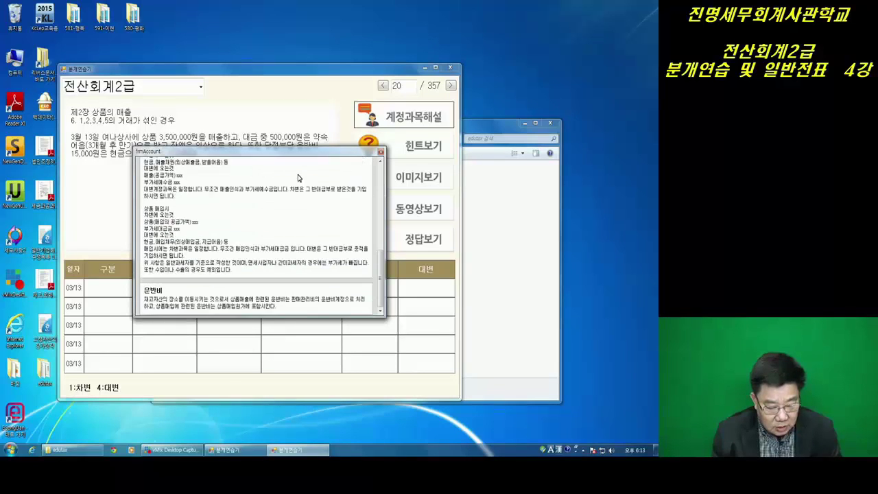
{"action": "scroll", "coordinate": [299, 195], "scroll_direction": "up", "scroll_amount": 7}
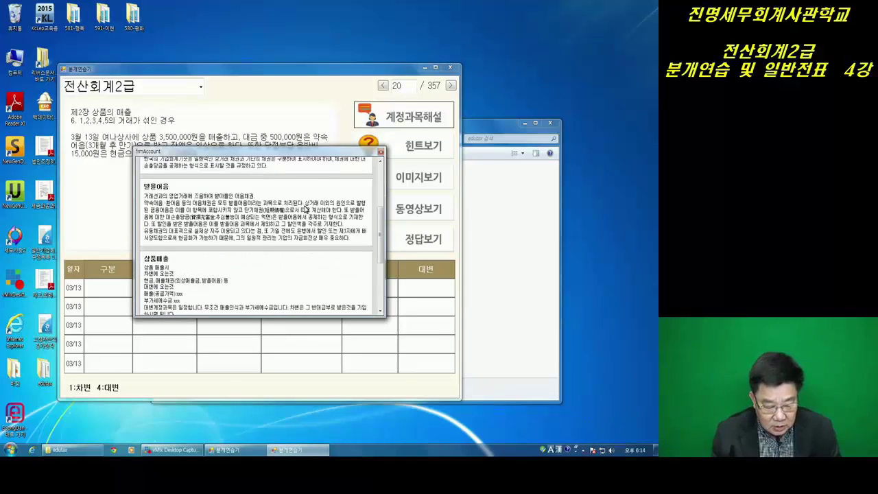
{"action": "scroll", "coordinate": [305, 209], "scroll_direction": "down", "scroll_amount": 7}
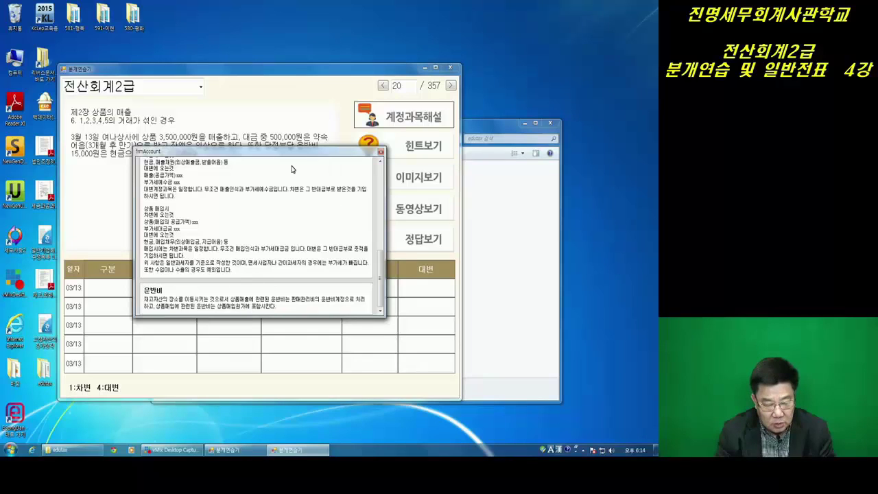
{"action": "scroll", "coordinate": [241, 260], "scroll_direction": "up", "scroll_amount": 10}
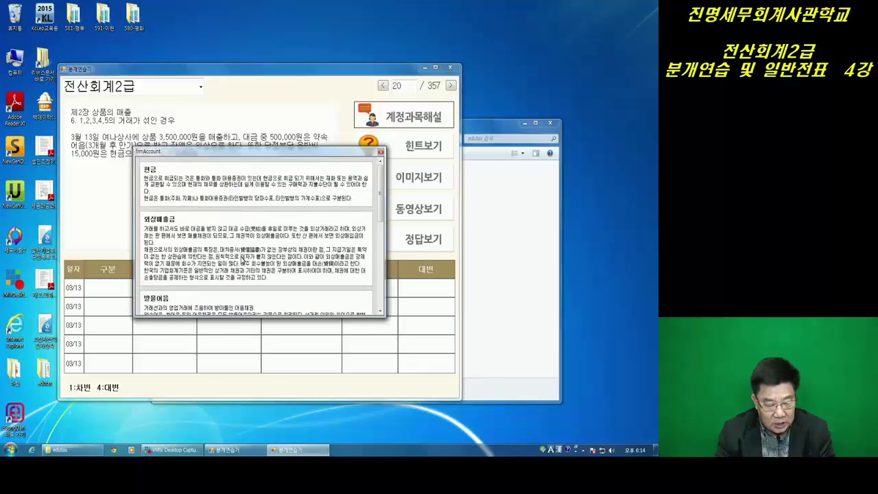
- Read on through the 외상매출금 and 받을어음 explanations, close them, and show the hints for question 20
{"action": "scroll", "coordinate": [241, 259], "scroll_direction": "down", "scroll_amount": 2}
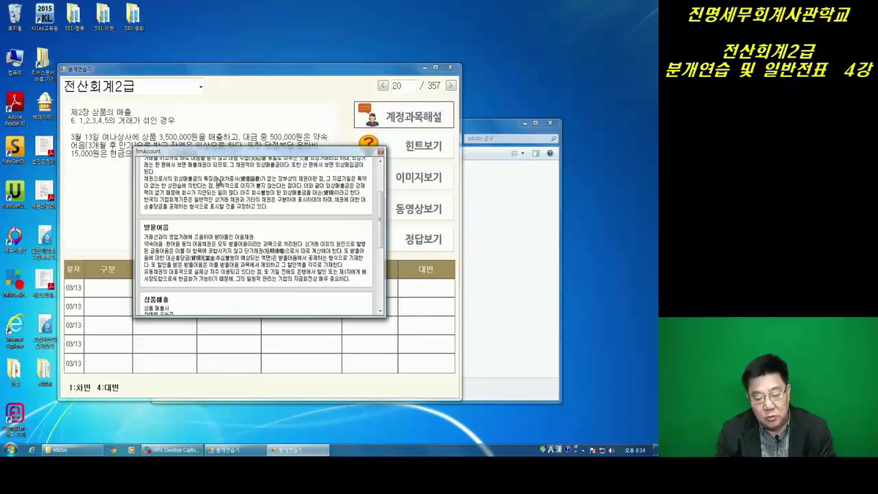
{"action": "left_click", "coordinate": [381, 151]}
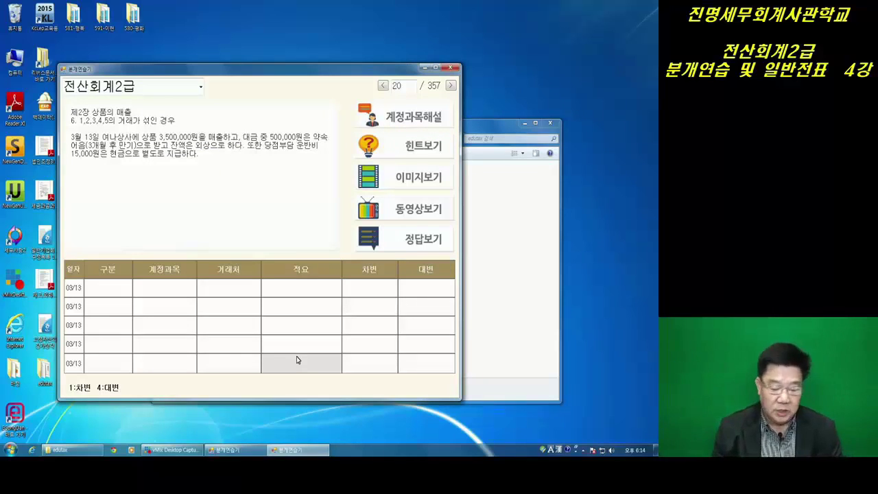
{"action": "left_click", "coordinate": [414, 150]}
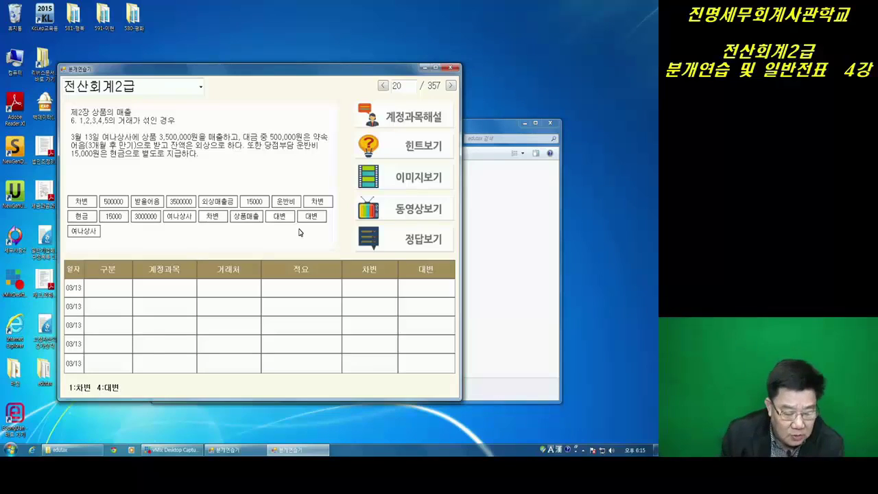
- Fill the first 03/13 line from the hints as 차변, 받을어음, with a debit amount of 500000
{"action": "left_click_drag", "start_coordinate": [81, 201], "coordinate": [107, 290]}
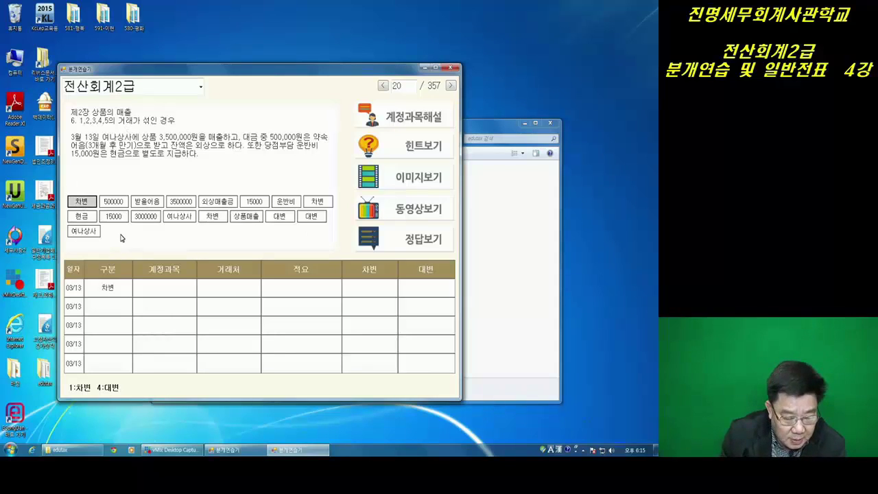
{"action": "left_click_drag", "start_coordinate": [147, 204], "coordinate": [173, 289]}
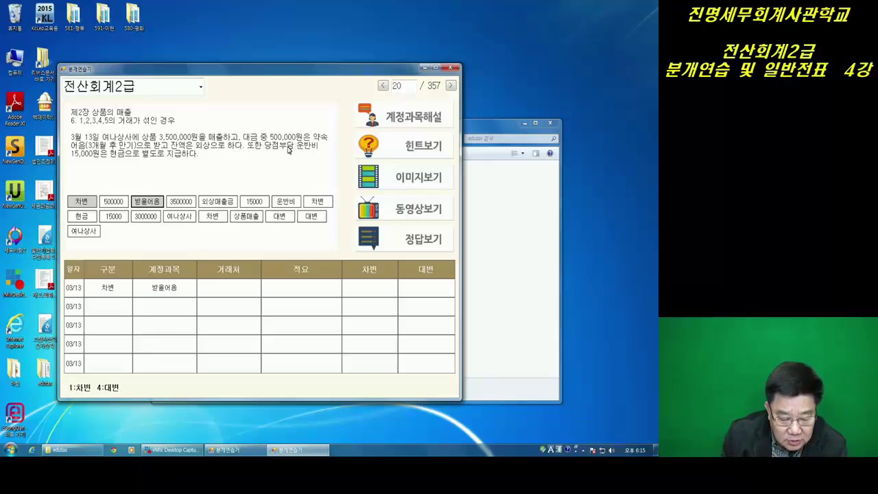
{"action": "left_click", "coordinate": [111, 202]}
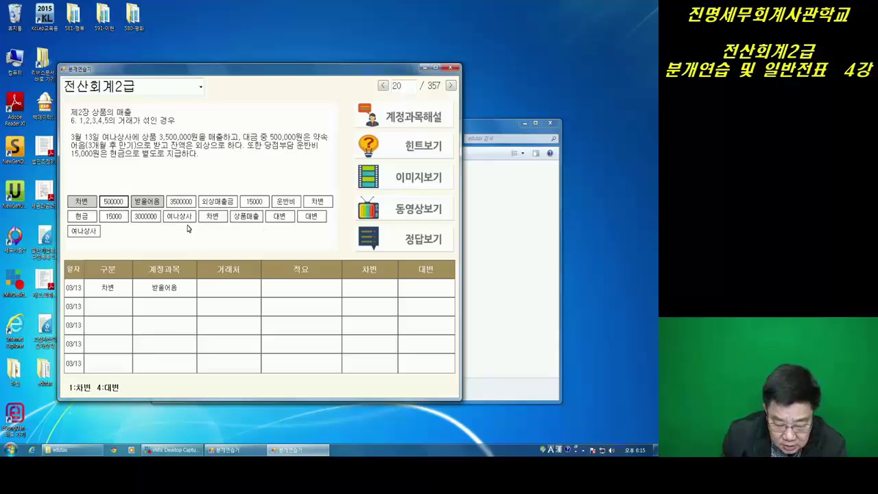
{"action": "left_click", "coordinate": [374, 294]}
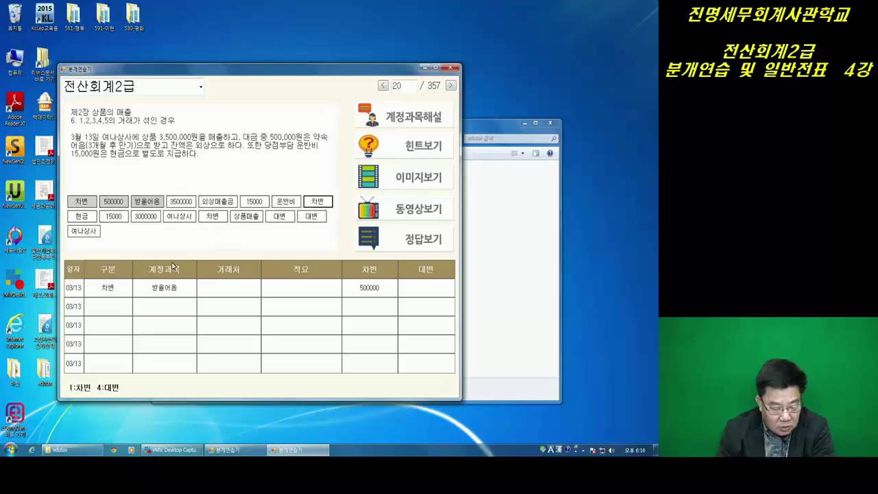
- Fill the second 03/13 line from the hints as 차변, 외상매출금, with a debit amount of 3000000
{"action": "left_click", "coordinate": [116, 306]}
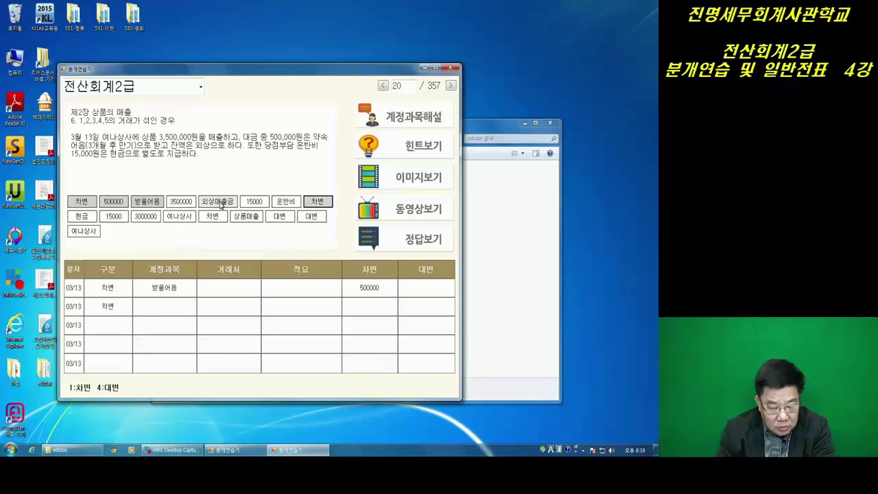
{"action": "left_click", "coordinate": [168, 308]}
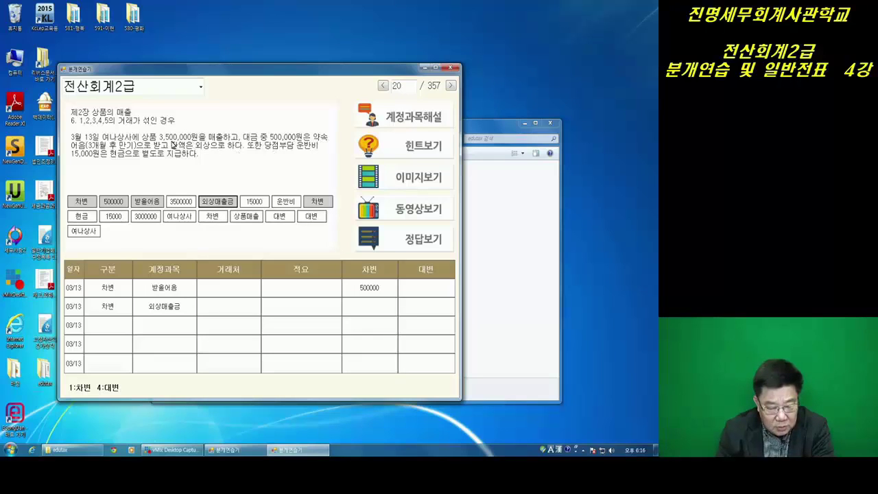
{"action": "left_click", "coordinate": [150, 218]}
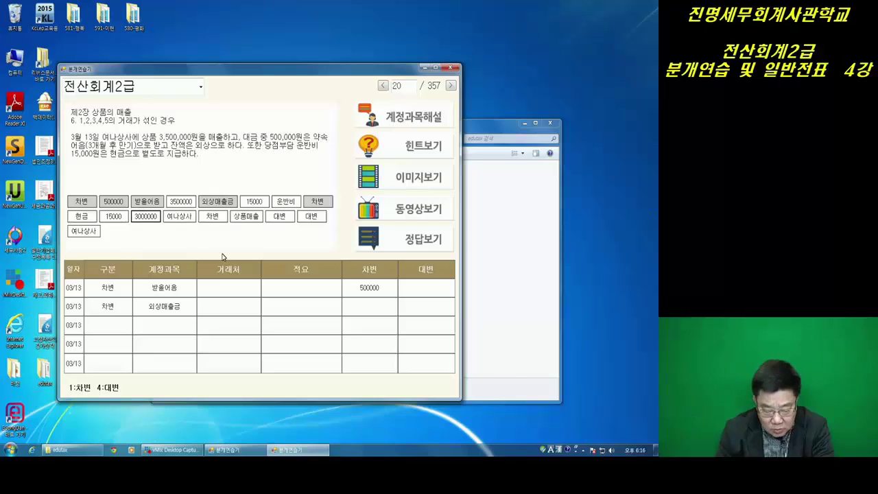
{"action": "left_click", "coordinate": [372, 306]}
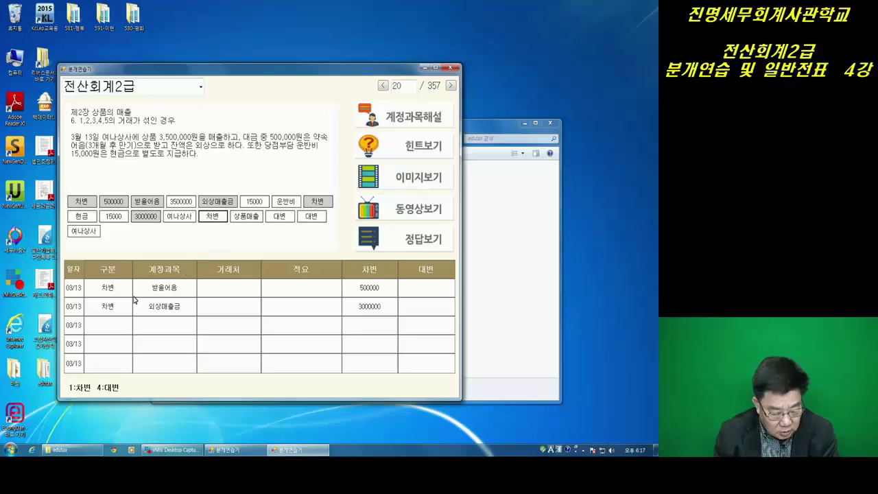
- Fill the third 03/13 line from the hints as 차변, 운반비, with a debit amount of 15000
{"action": "left_click_drag", "start_coordinate": [135, 300], "coordinate": [120, 323]}
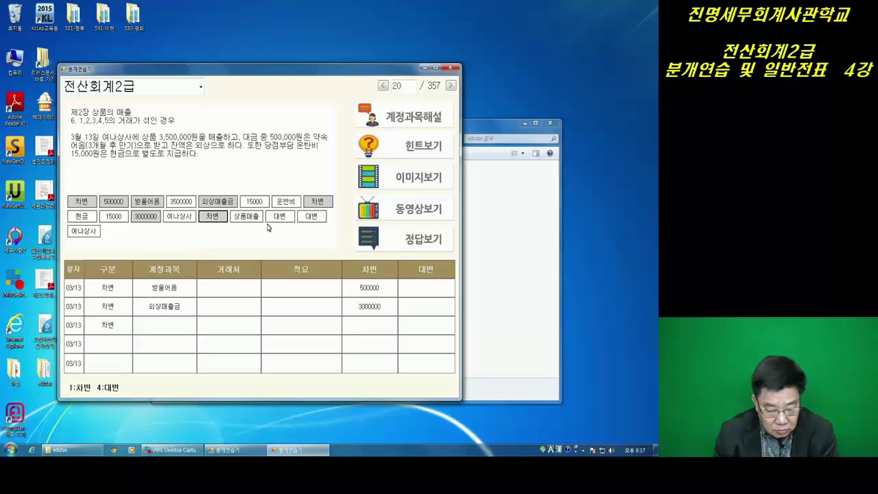
{"action": "left_click_drag", "start_coordinate": [285, 202], "coordinate": [160, 325]}
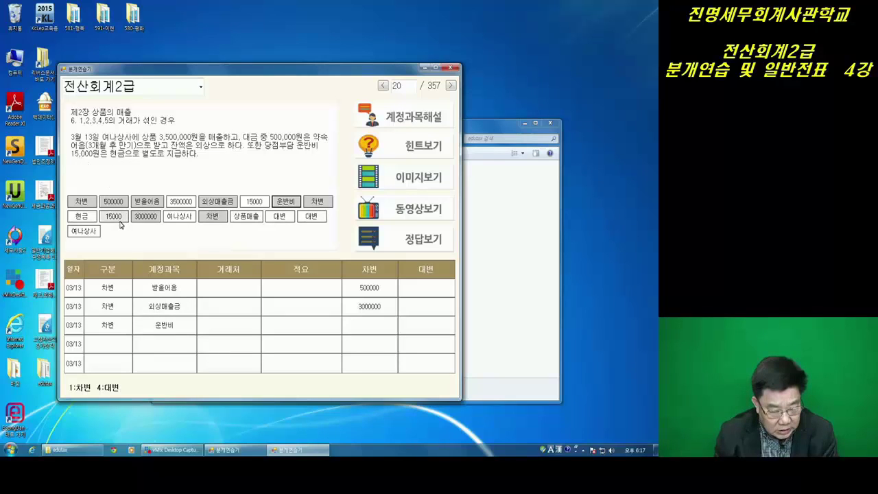
{"action": "left_click_drag", "start_coordinate": [116, 220], "coordinate": [379, 327]}
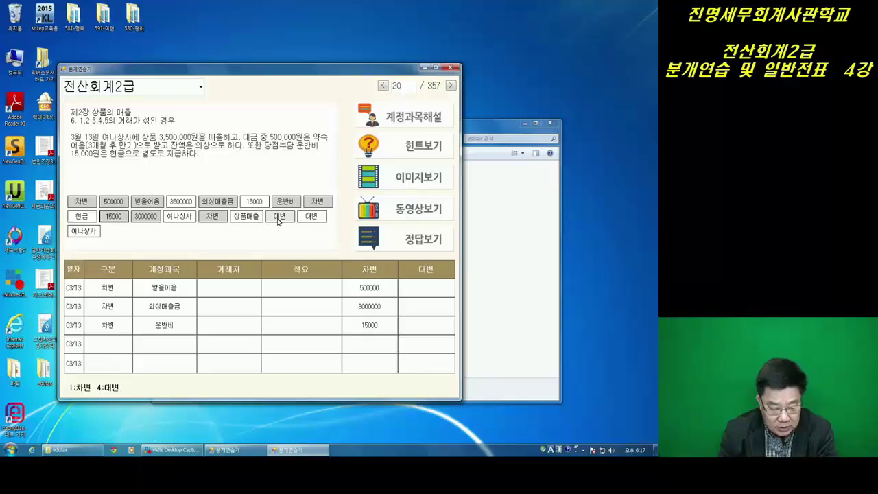
- Fill the fourth 03/13 line from the hints as 대변, 상품매출, with a credit amount of 3500000
{"action": "left_click", "coordinate": [279, 218]}
{"action": "left_click", "coordinate": [111, 342]}
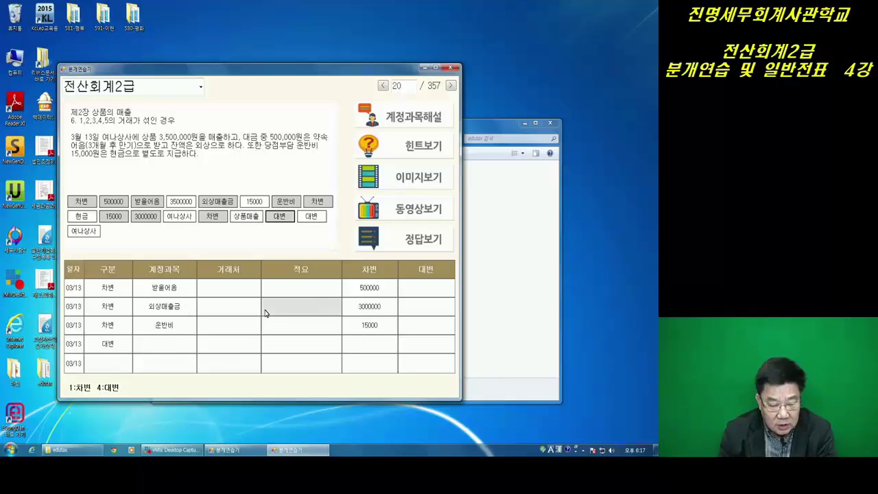
{"action": "left_click", "coordinate": [258, 218]}
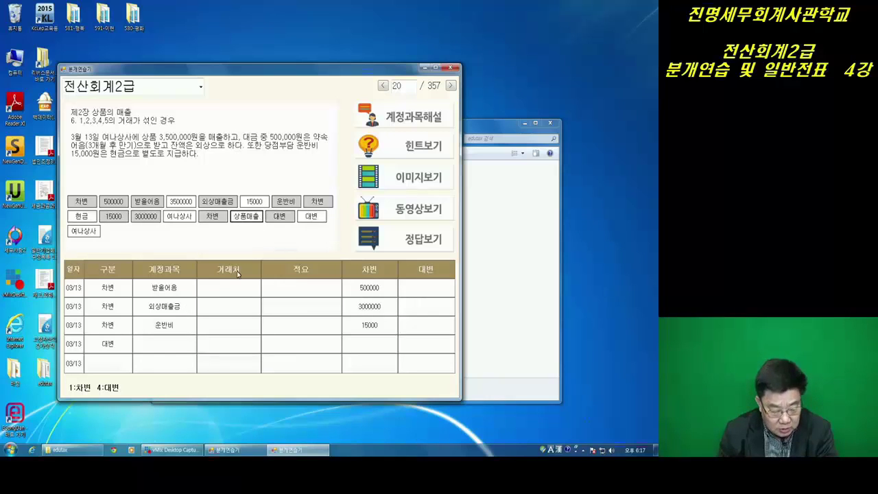
{"action": "left_click", "coordinate": [169, 339]}
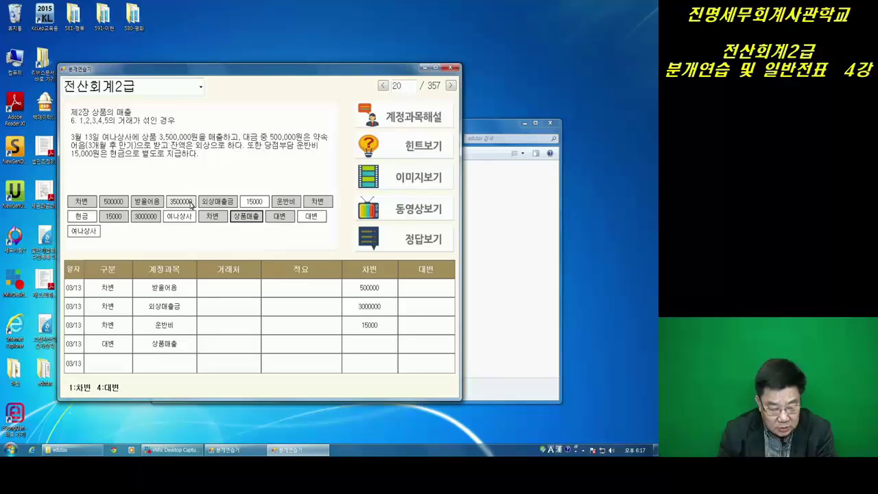
{"action": "left_click", "coordinate": [181, 202]}
{"action": "left_click", "coordinate": [429, 343]}
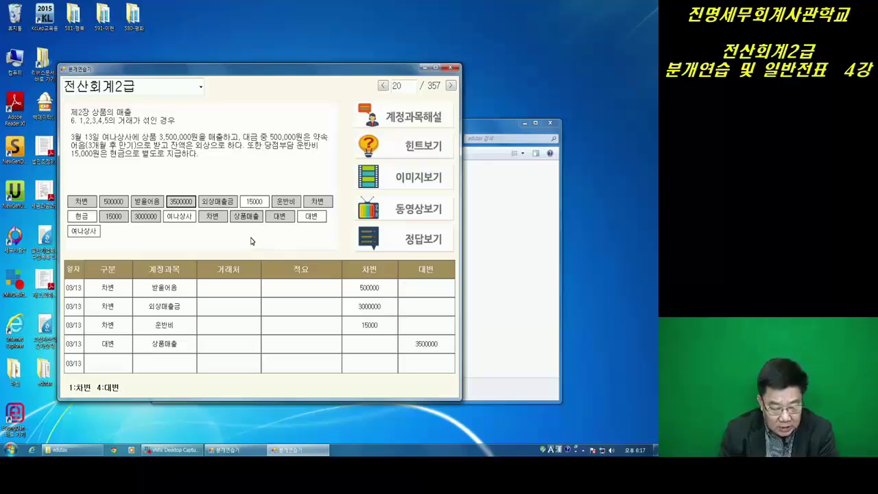
- Fill the fifth 03/13 line from the hints as 대변, 현금, with a credit amount of 15000
{"action": "left_click", "coordinate": [310, 216]}
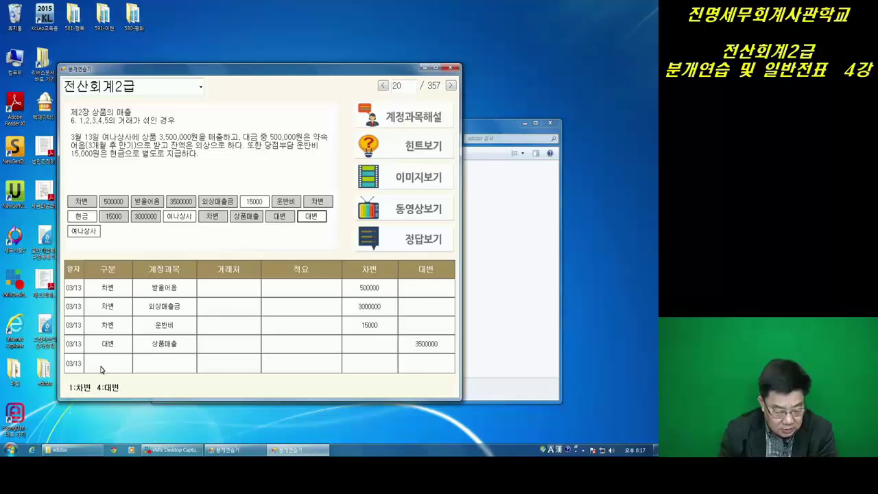
{"action": "left_click", "coordinate": [82, 217]}
{"action": "left_click", "coordinate": [171, 362]}
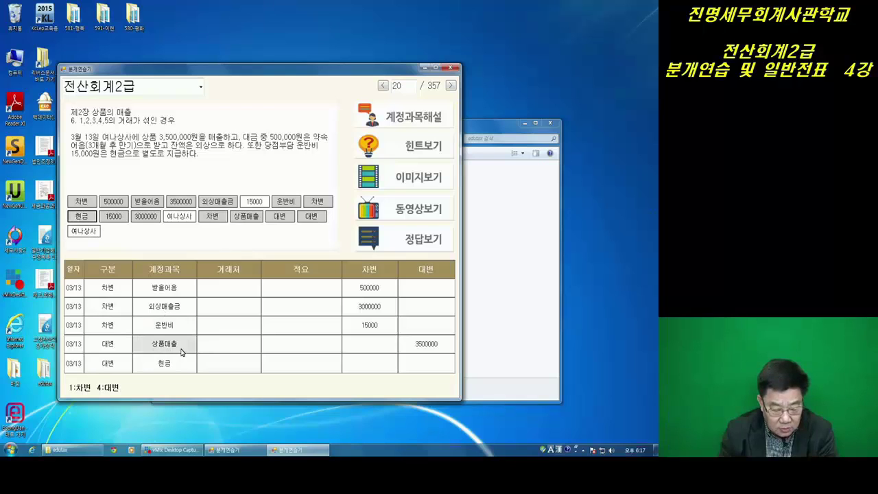
{"action": "left_click", "coordinate": [254, 201]}
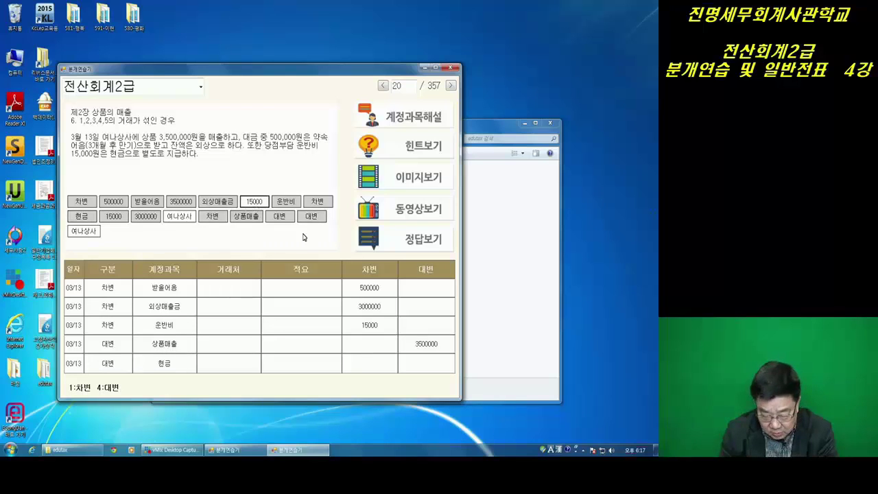
{"action": "left_click", "coordinate": [433, 367]}
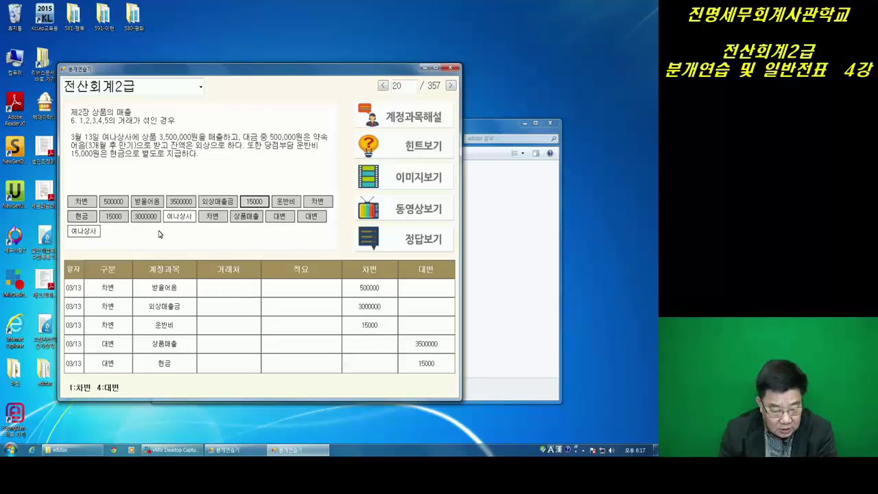
- Enter 여나상사 from the hints as 거래처 on the 받을어음 and 외상매출금 lines
{"action": "left_click", "coordinate": [192, 217]}
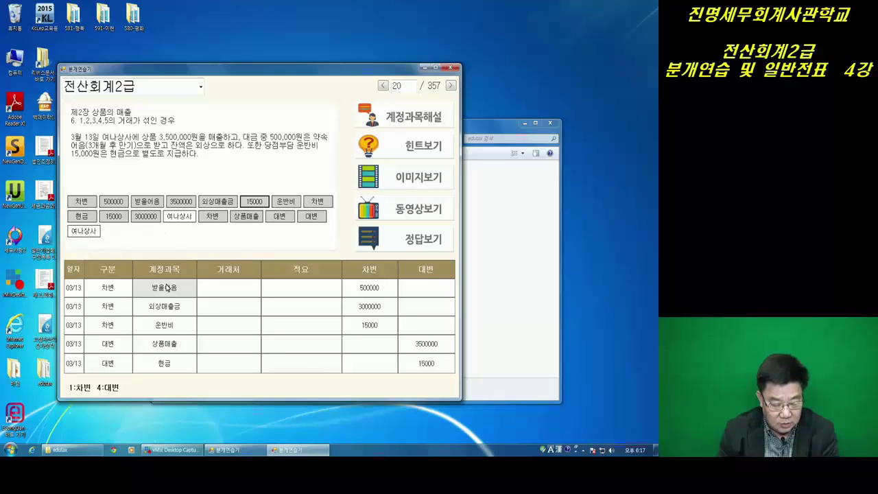
{"action": "left_click", "coordinate": [180, 218]}
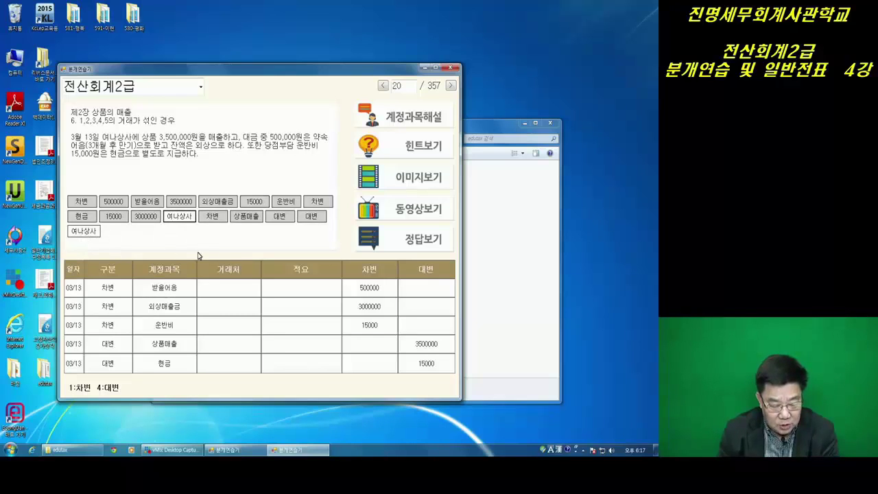
{"action": "left_click", "coordinate": [225, 292]}
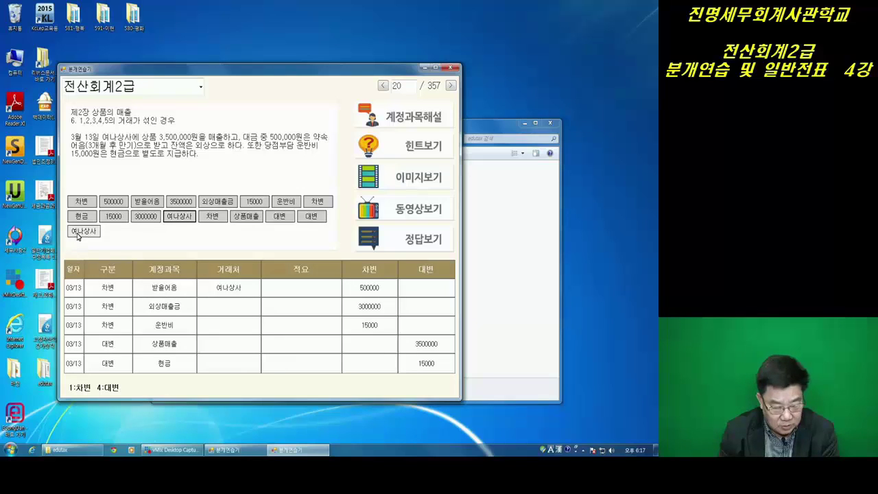
{"action": "left_click", "coordinate": [230, 312]}
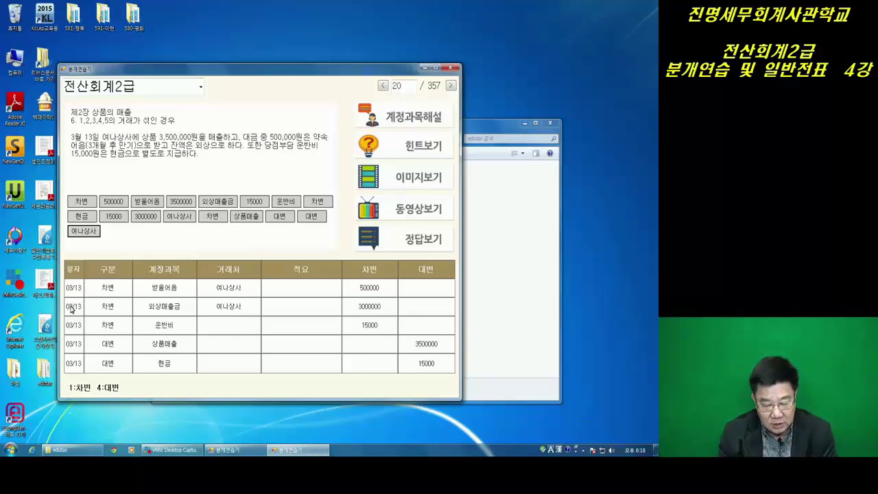
- Play the video explanation for question 20 and close it
{"action": "left_click", "coordinate": [411, 215]}
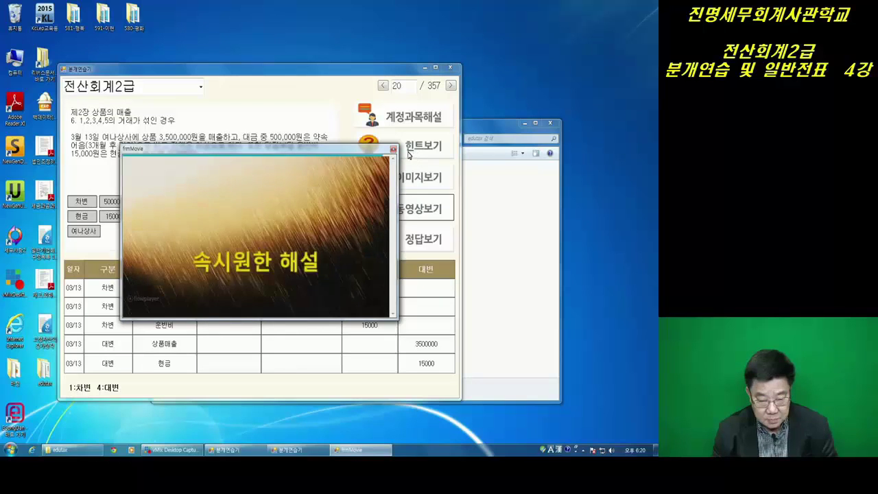
{"action": "left_click", "coordinate": [392, 150]}
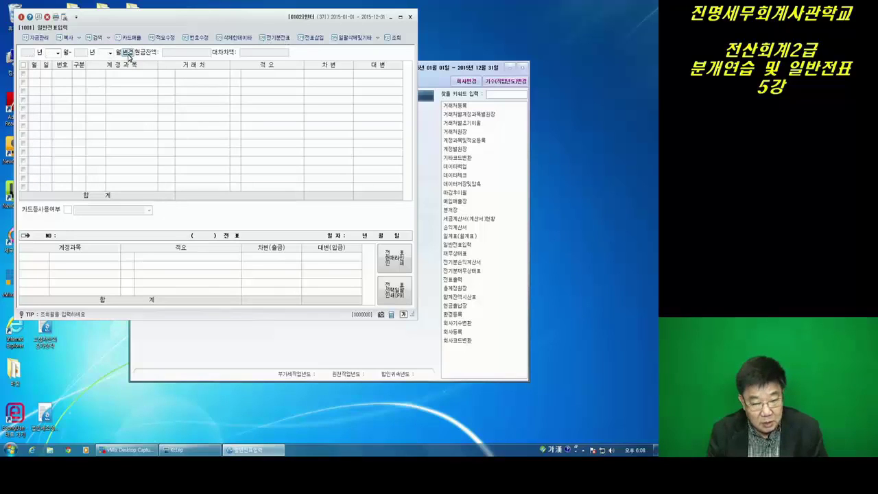
{"action": "left_click", "coordinate": [377, 39]}
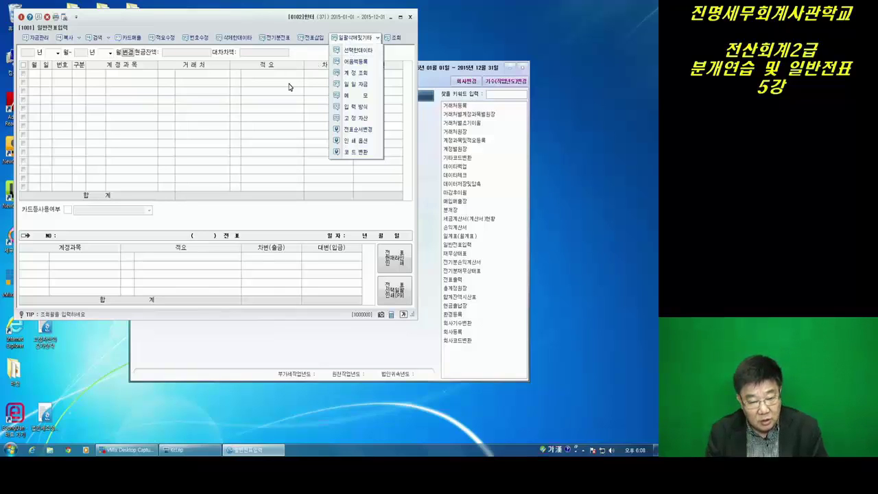
{"action": "left_click", "coordinate": [264, 122]}
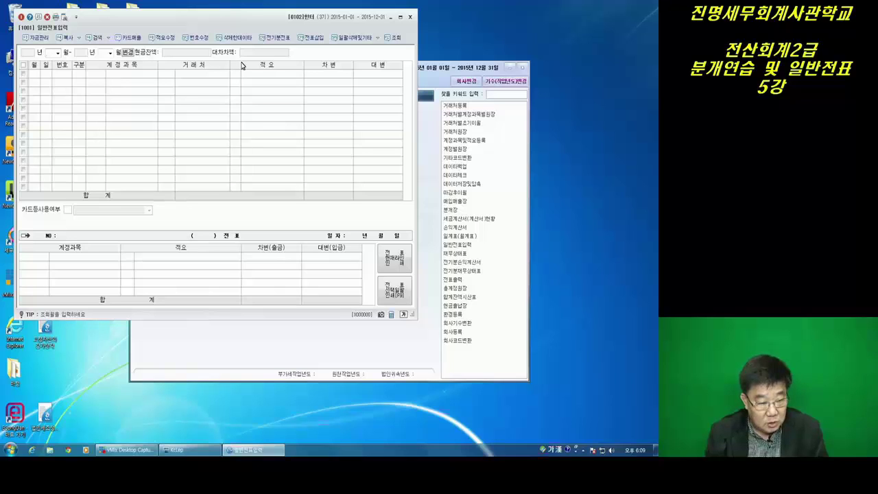
- Start the 스스로학습 problems for 제01장 상품의 매출 in 일반전표입력 and place the problem window below the voucher form
{"action": "left_click", "coordinate": [35, 39]}
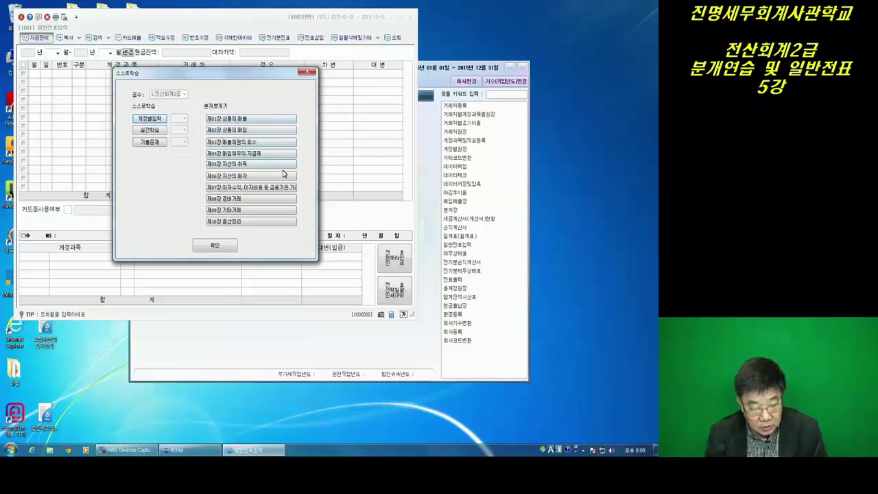
{"action": "left_click", "coordinate": [250, 123]}
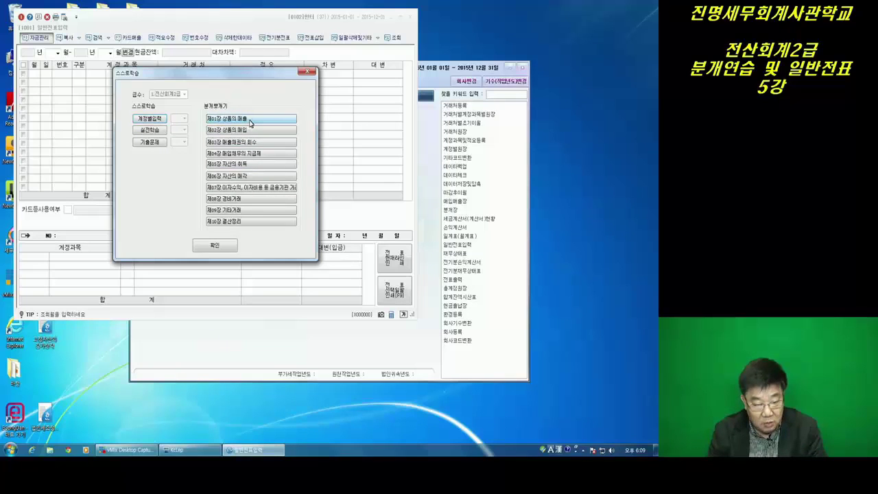
{"action": "left_click", "coordinate": [215, 246]}
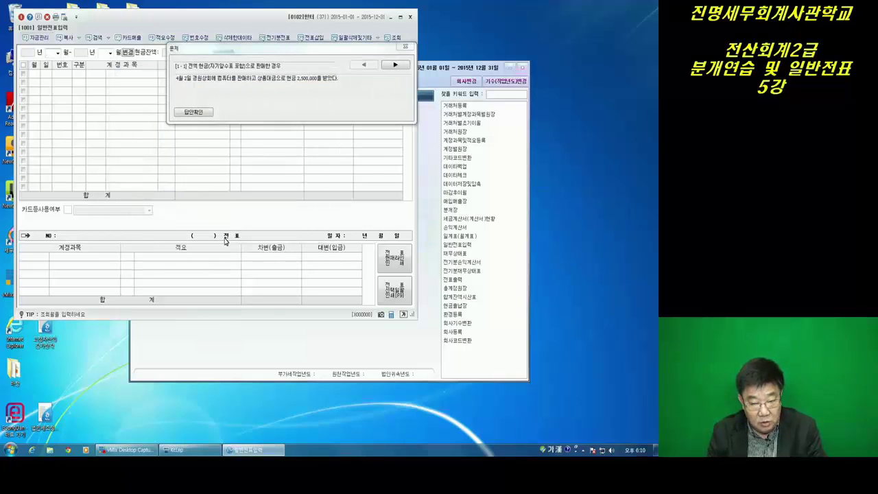
{"action": "left_click_drag", "start_coordinate": [374, 53], "coordinate": [226, 347]}
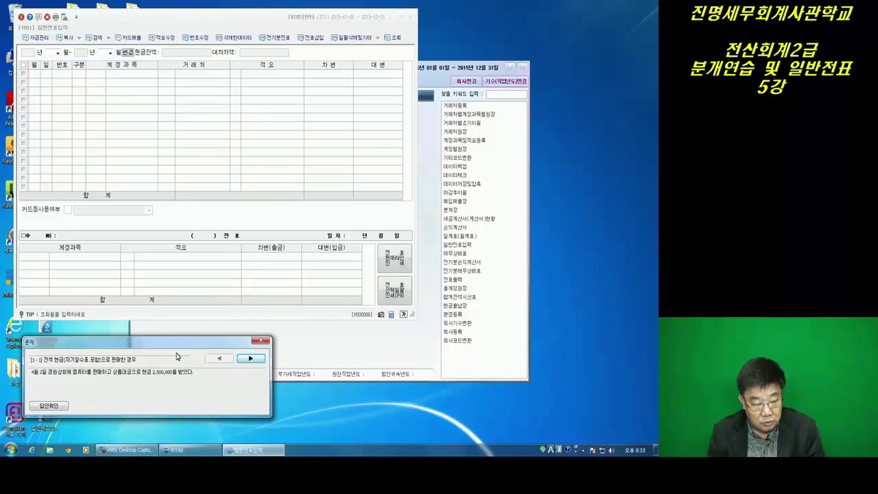
{"action": "left_click_drag", "start_coordinate": [188, 344], "coordinate": [192, 334]}
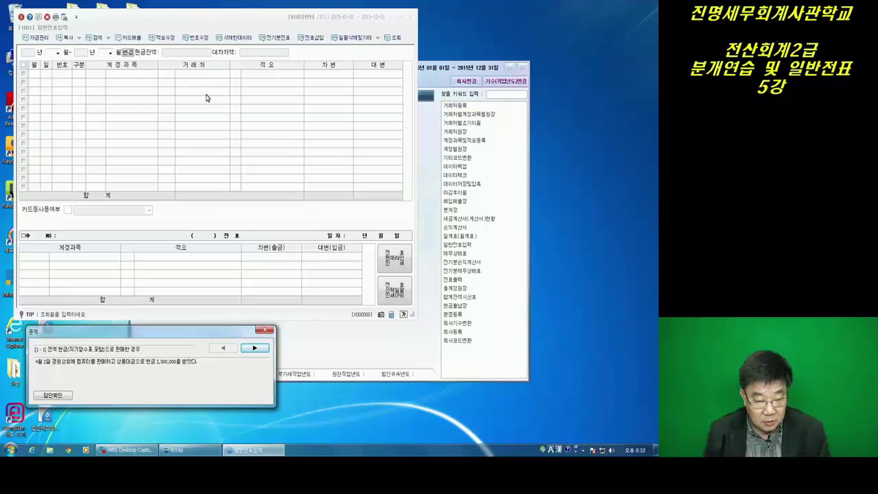
- Open the 전표메모 window beside the empty 일반전표입력 form
{"action": "left_click", "coordinate": [182, 88]}
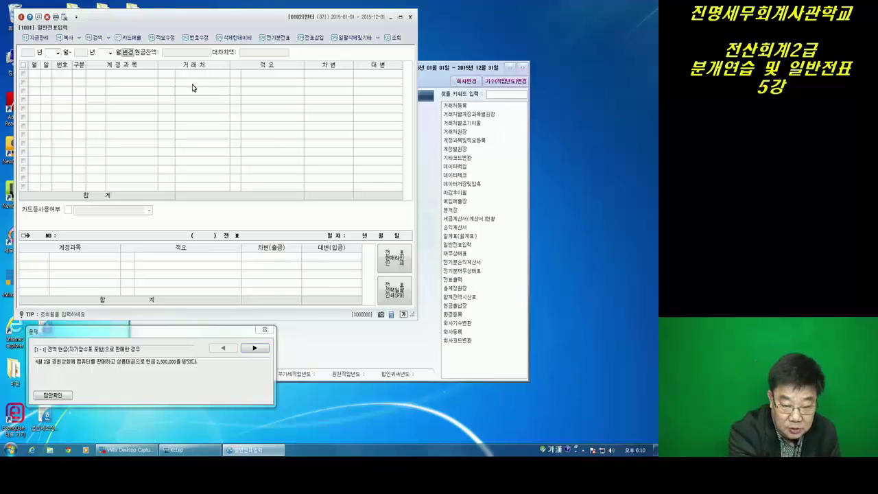
{"action": "key", "text": "F10"}
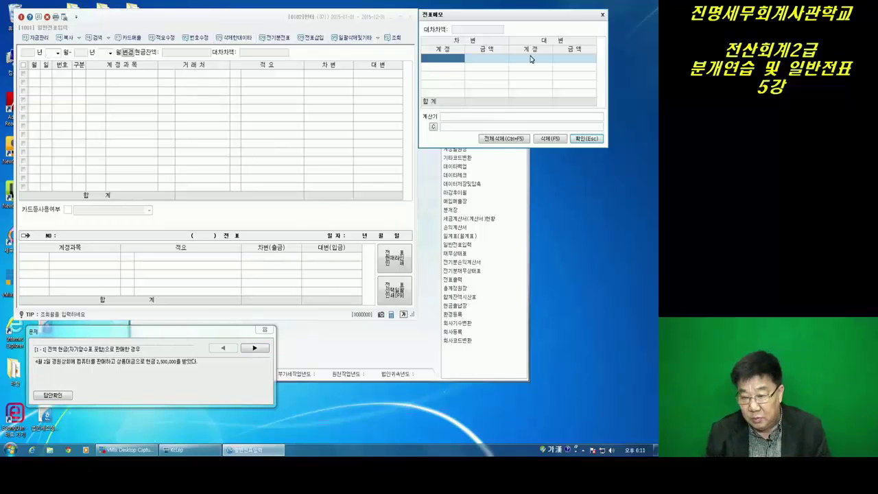
{"action": "left_click", "coordinate": [460, 58]}
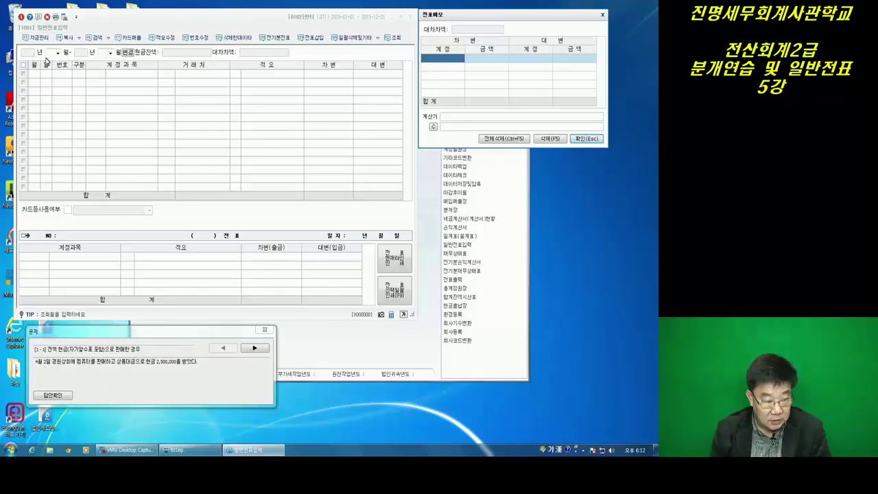
- Set the voucher period from month 01 to month 12 of 2015
{"action": "left_click", "coordinate": [57, 52]}
{"action": "left_click", "coordinate": [54, 62]}
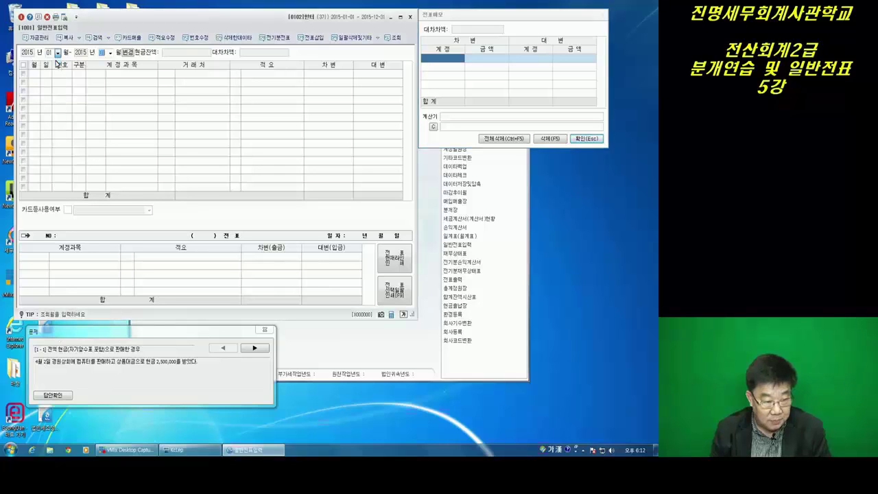
{"action": "left_click", "coordinate": [110, 53]}
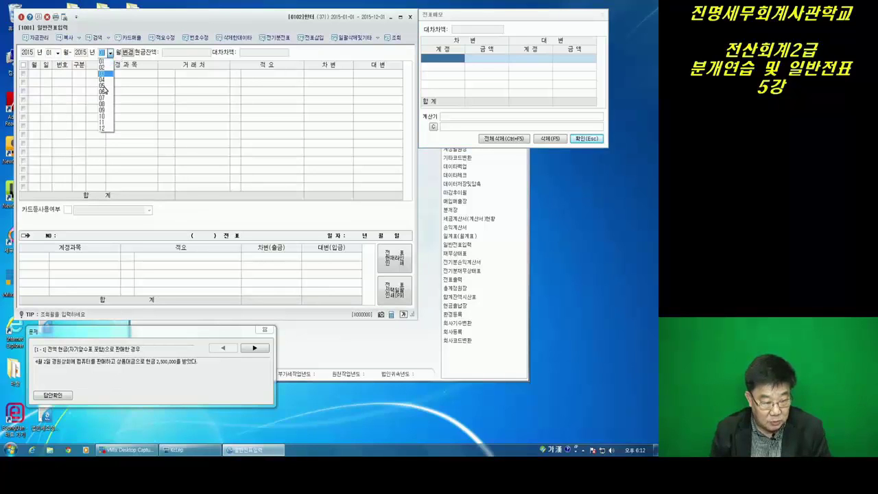
{"action": "left_click", "coordinate": [111, 130]}
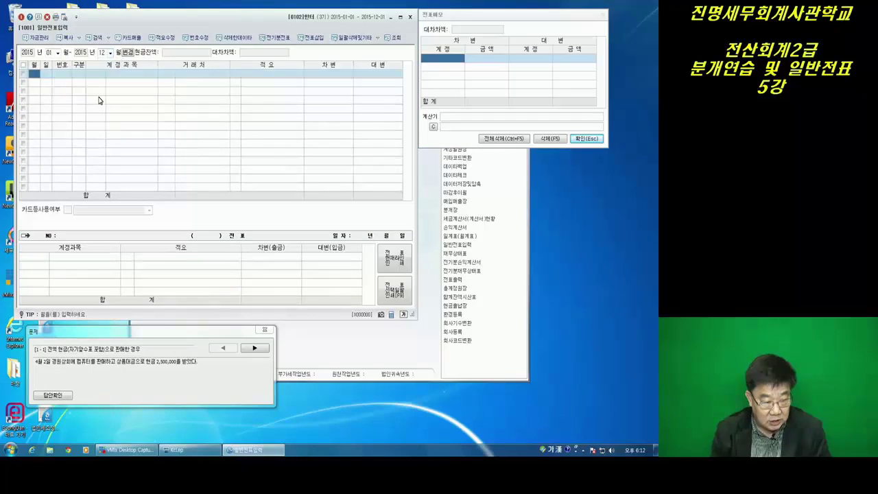
- Start the first voucher line with month 4, day 2 and 구분 2 (입금)
{"action": "left_click", "coordinate": [35, 75]}
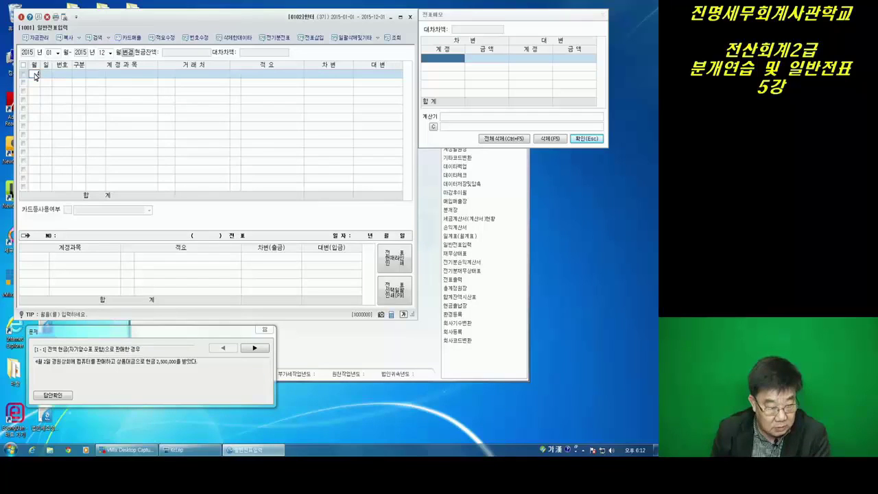
{"action": "type", "text": "4"}
{"action": "key", "text": "Return"}
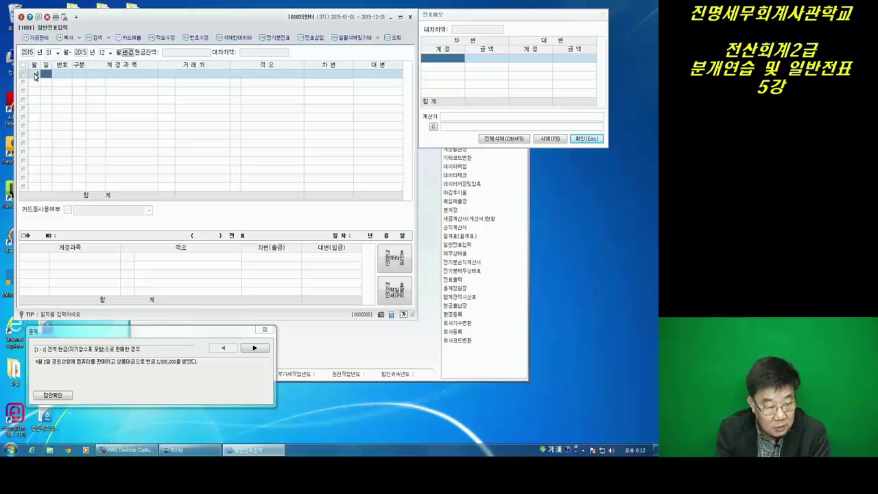
{"action": "type", "text": "2"}
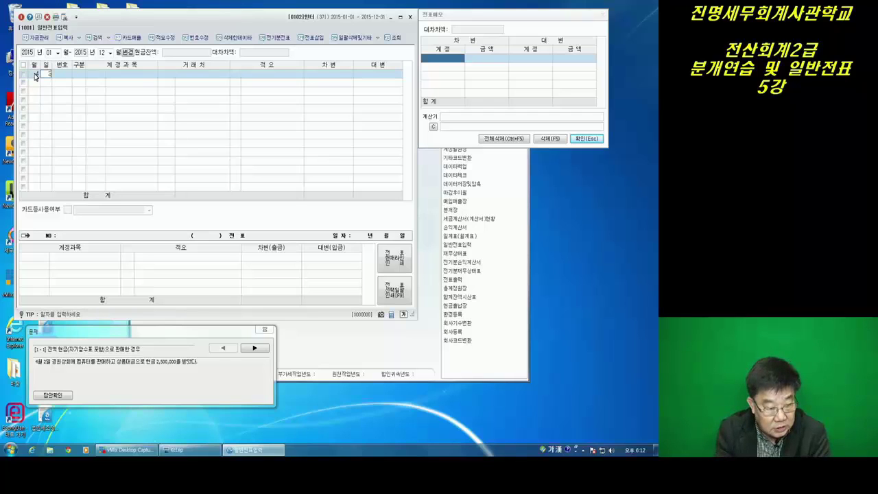
{"action": "key", "text": "Return"}
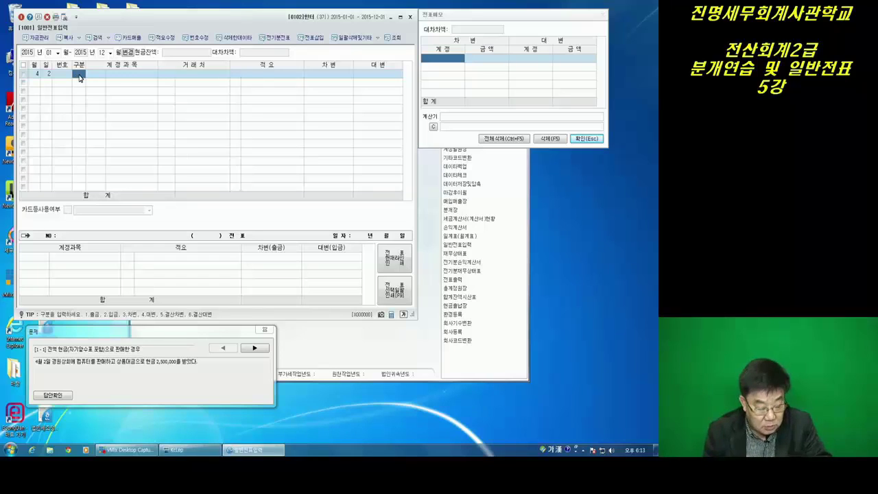
{"action": "type", "text": "2"}
{"action": "key", "text": "Return"}
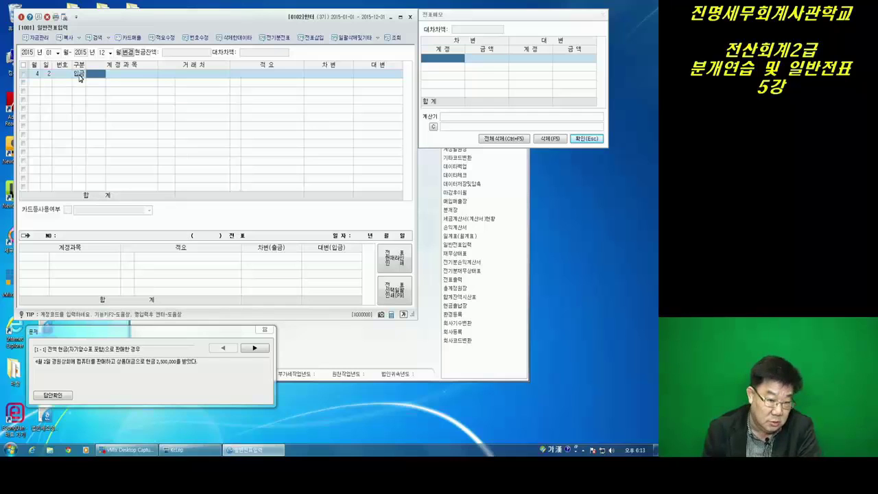
- Enter account 401 상품매출 without a 거래처 or 적요 and a credit of 2,500,000 on the 입금 line
{"action": "type", "text": "40"}
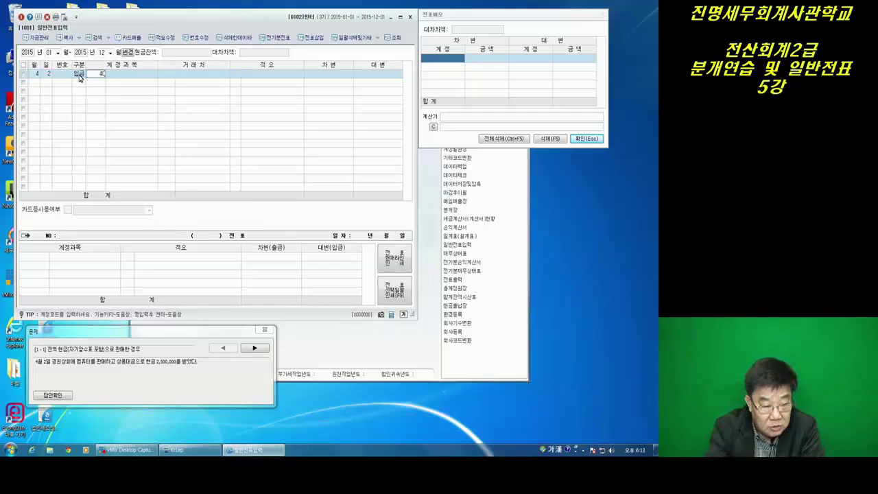
{"action": "type", "text": "1"}
{"action": "key", "text": "Return"}
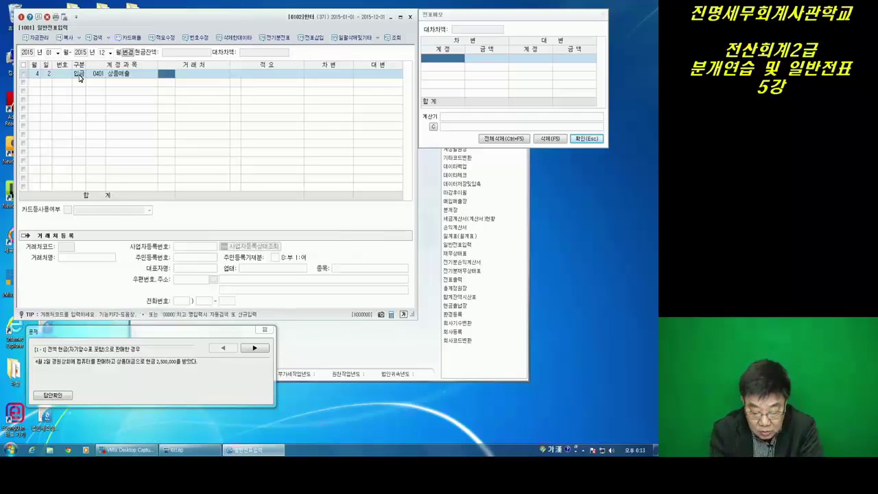
{"action": "key", "text": "Return"}
{"action": "key", "text": "Return"}
{"action": "key", "text": "Return"}
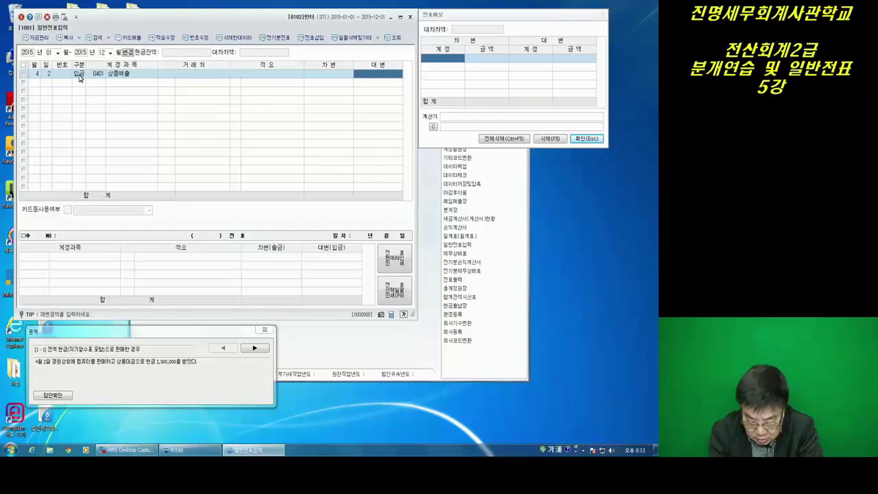
{"action": "type", "text": "2500000"}
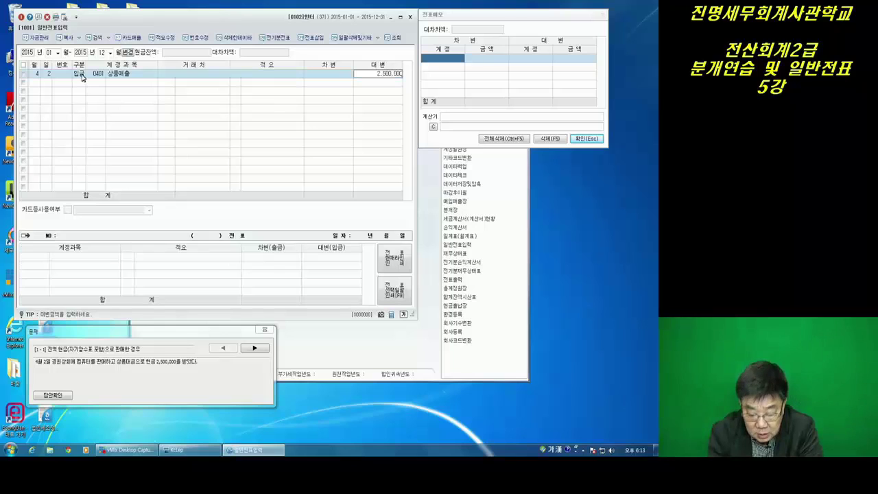
{"action": "key", "text": "Return"}
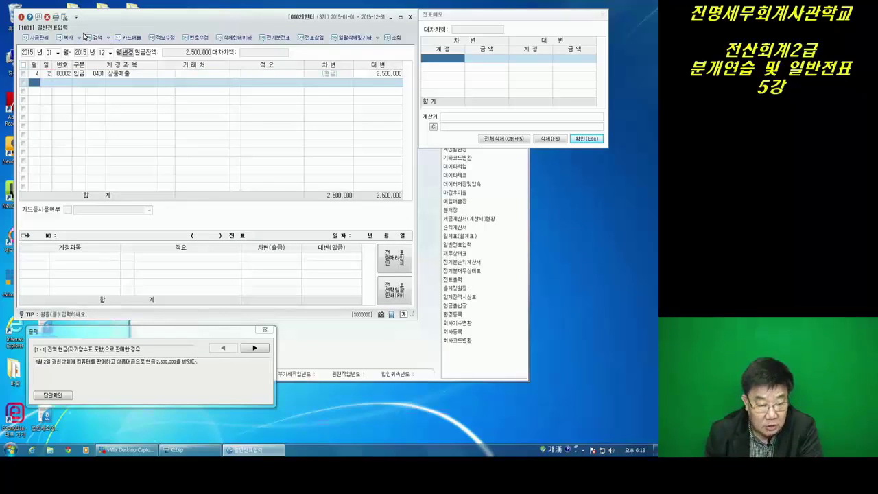
- View the journal entry of the 상품매출 line and change its 구분 from 입금 to 4 (대변)
{"action": "left_click", "coordinate": [151, 74]}
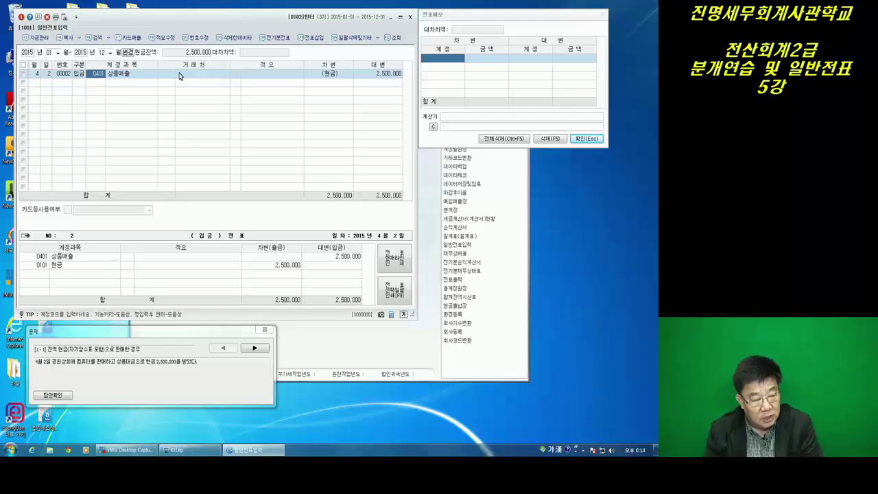
{"action": "left_click", "coordinate": [81, 74]}
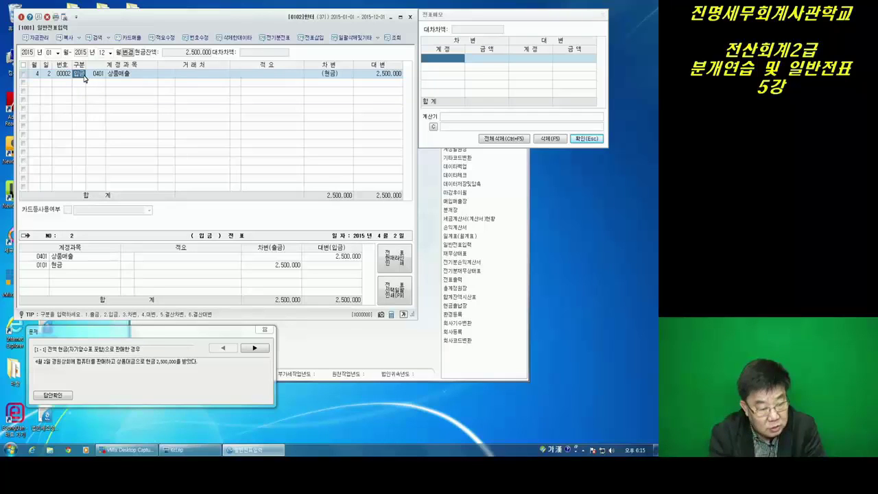
{"action": "type", "text": "4"}
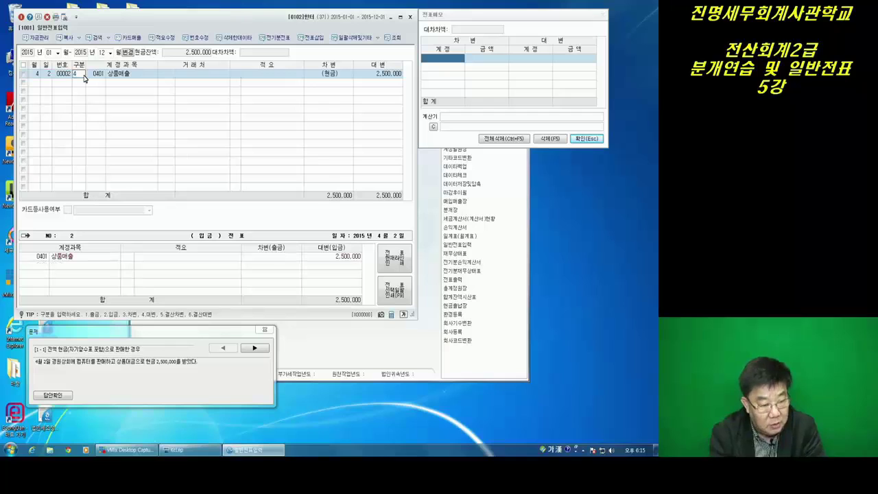
{"action": "key", "text": "Return"}
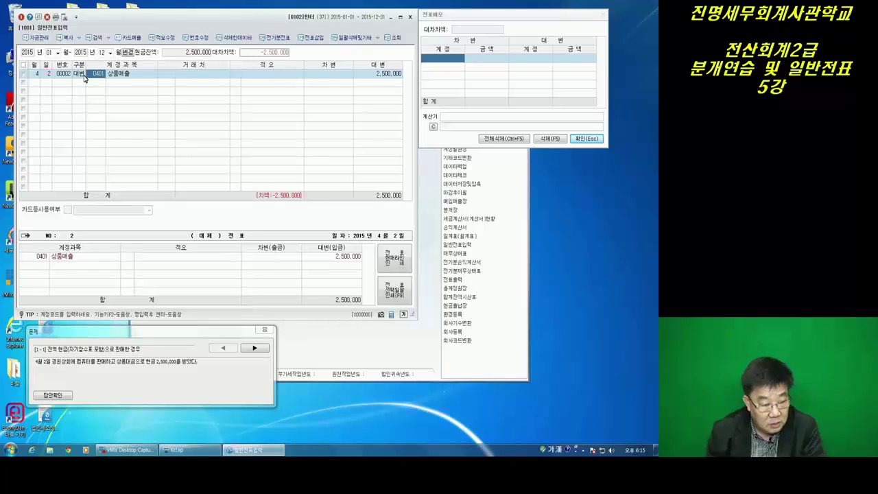
- Change the first 4/2 line to 구분 3 (차변) with account 101 현금, keeping its amount
{"action": "left_click", "coordinate": [84, 78]}
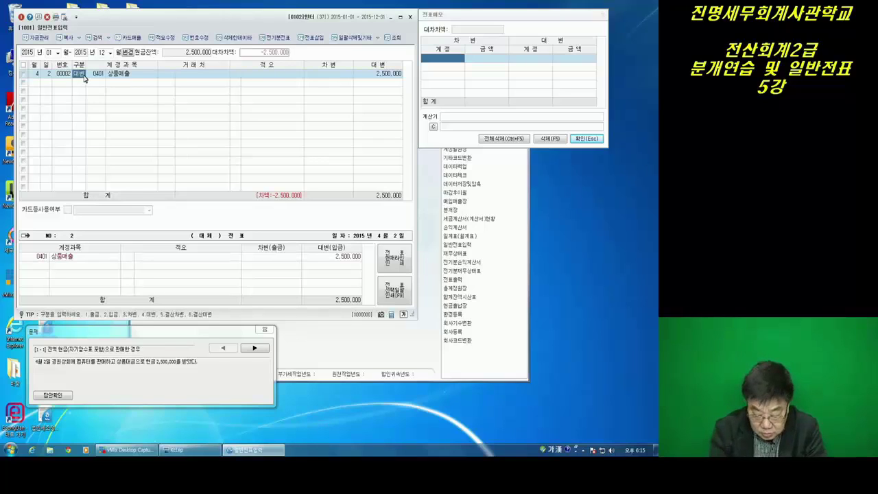
{"action": "type", "text": "3"}
{"action": "key", "text": "Return"}
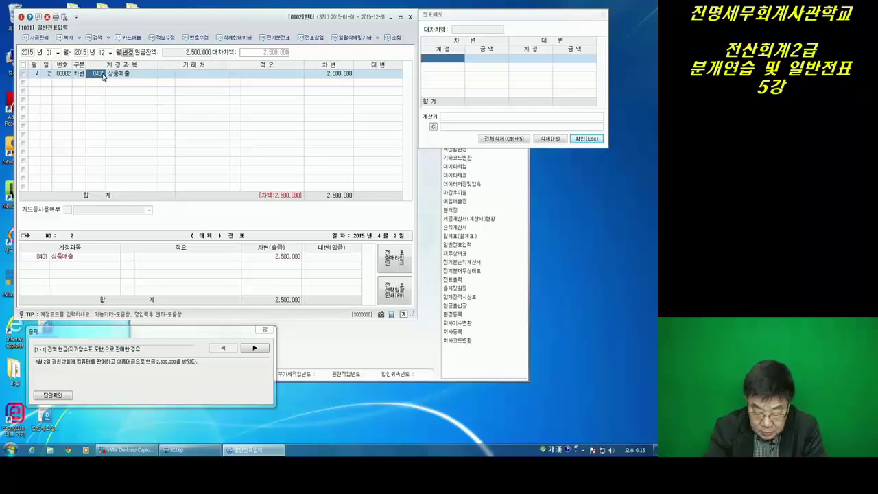
{"action": "type", "text": "101"}
{"action": "key", "text": "Return"}
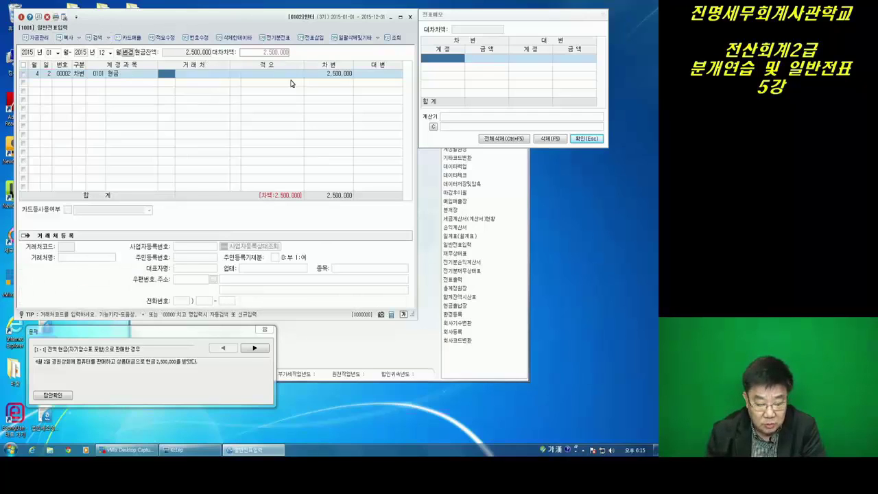
{"action": "key", "text": "Return"}
{"action": "key", "text": "Return"}
{"action": "key", "text": "Return"}
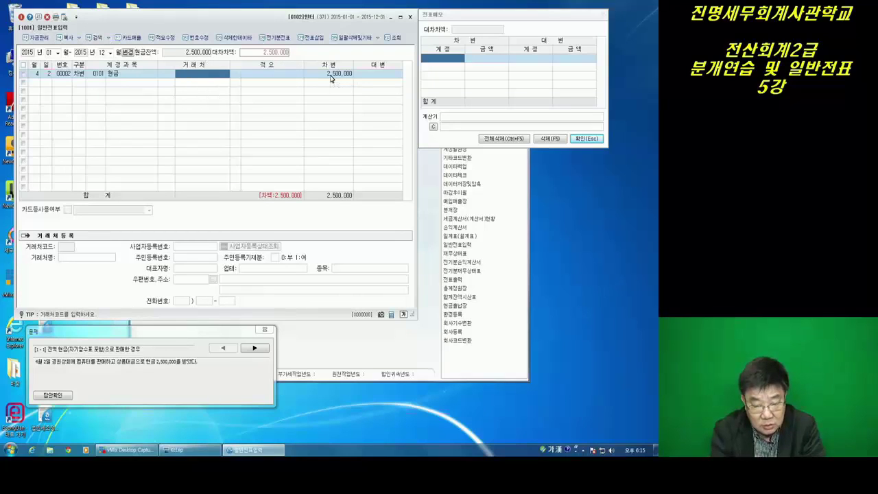
{"action": "key", "text": "Return"}
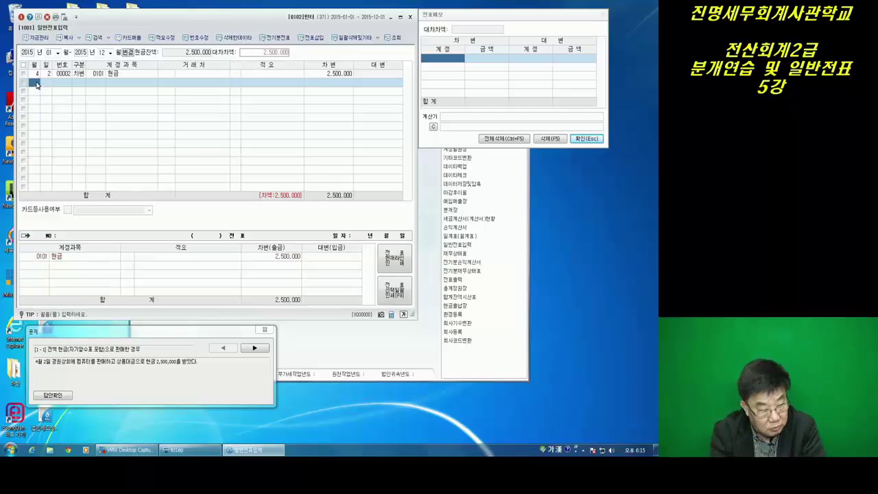
- Add a second line dated 4/2 with 구분 4 (대변) and account 401 상품매출
{"action": "key", "text": "Return"}
{"action": "key", "text": "Return"}
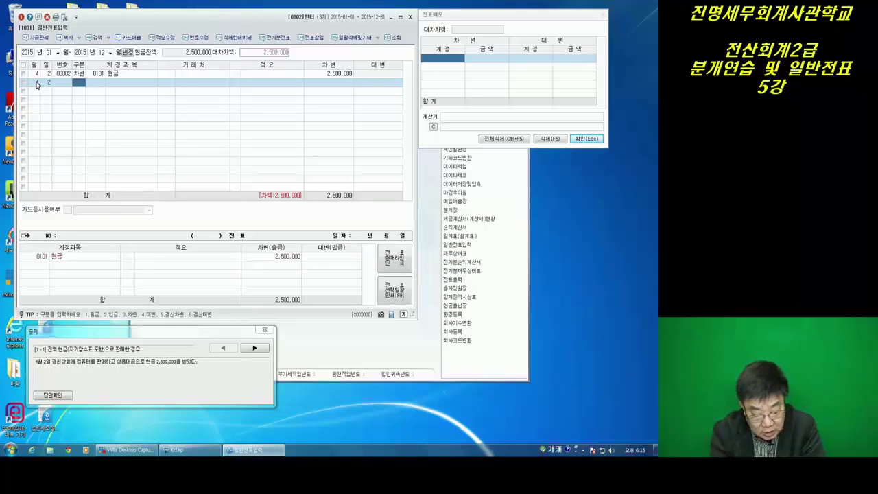
{"action": "type", "text": "4"}
{"action": "key", "text": "Return"}
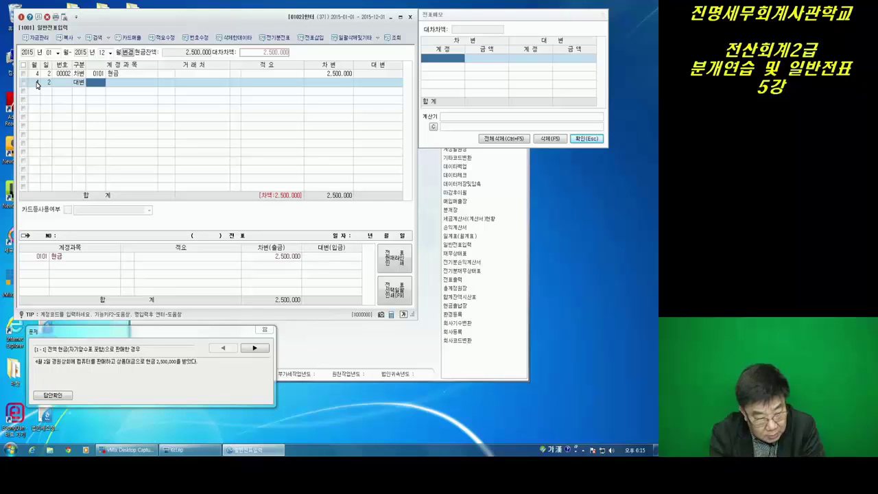
{"action": "type", "text": "401"}
{"action": "key", "text": "Return"}
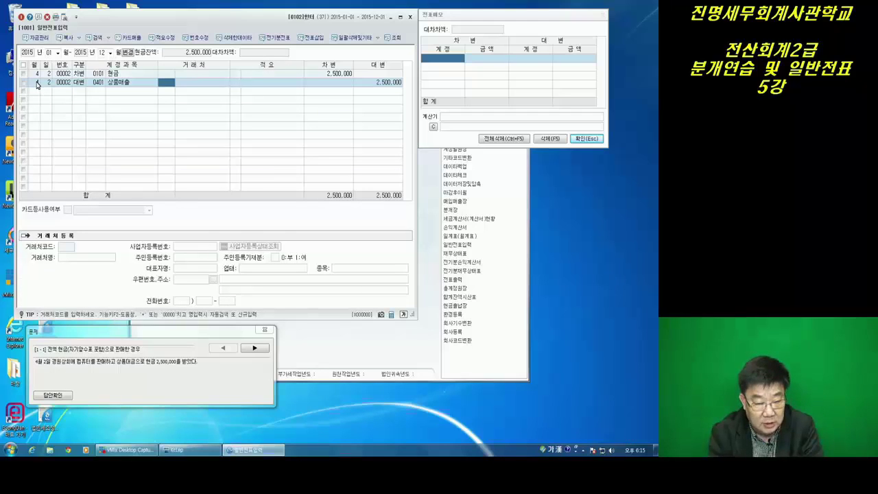
- Look up accounts containing 외 in 계정코드도움 from the 상품매출 line and close the list without choosing one
{"action": "left_click", "coordinate": [46, 83]}
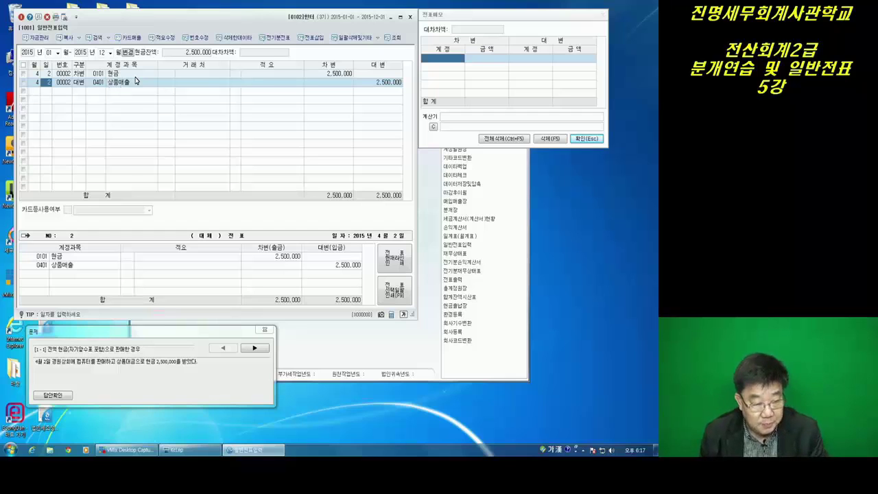
{"action": "left_click", "coordinate": [100, 82]}
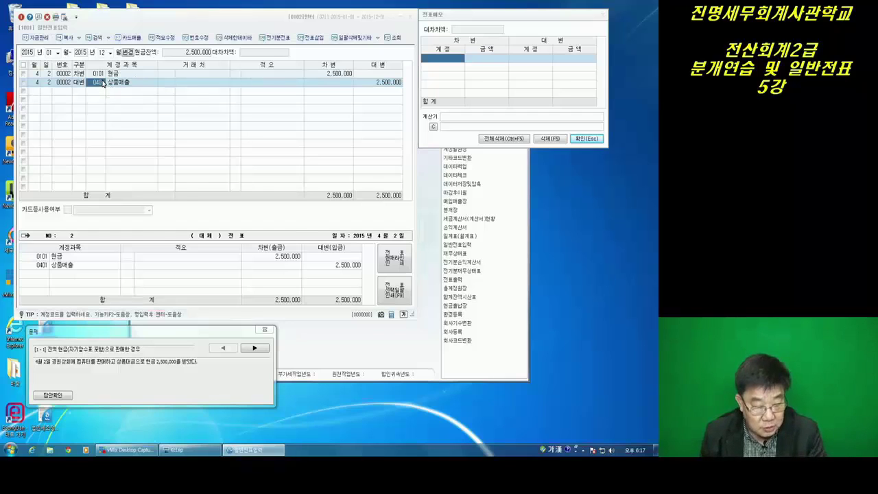
{"action": "key", "text": "F2"}
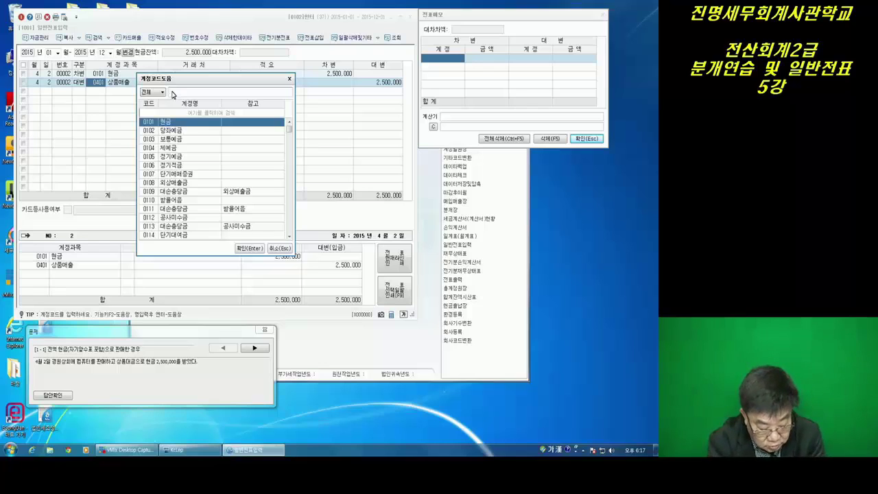
{"action": "type", "text": "외"}
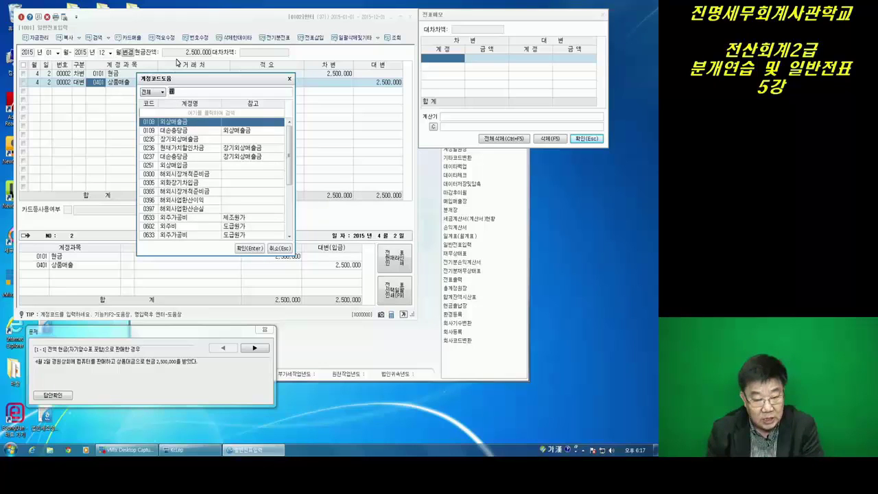
{"action": "left_click", "coordinate": [289, 79]}
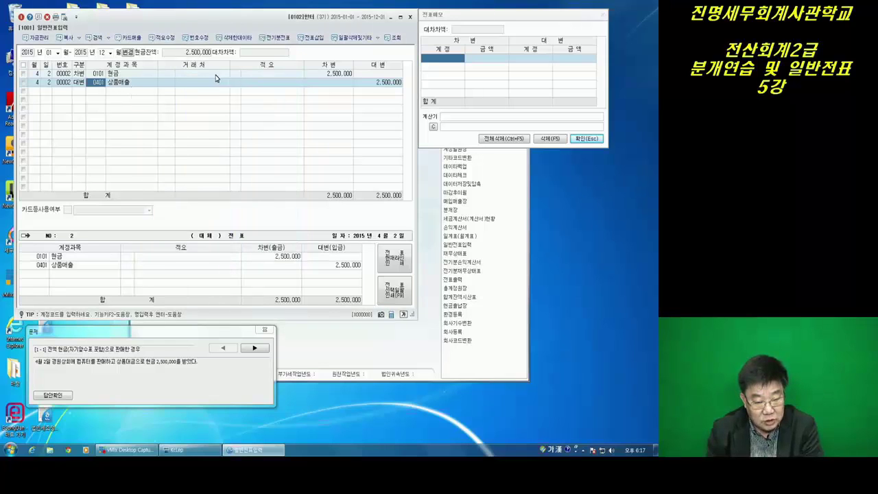
{"action": "left_click", "coordinate": [166, 84]}
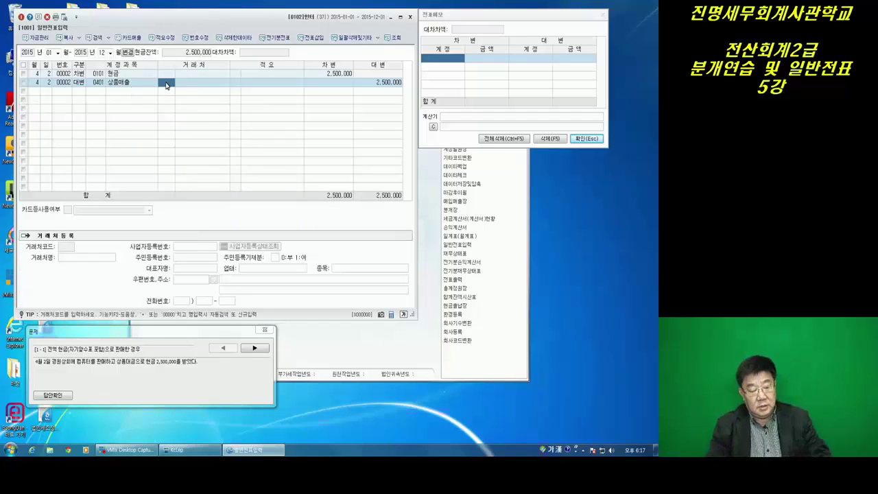
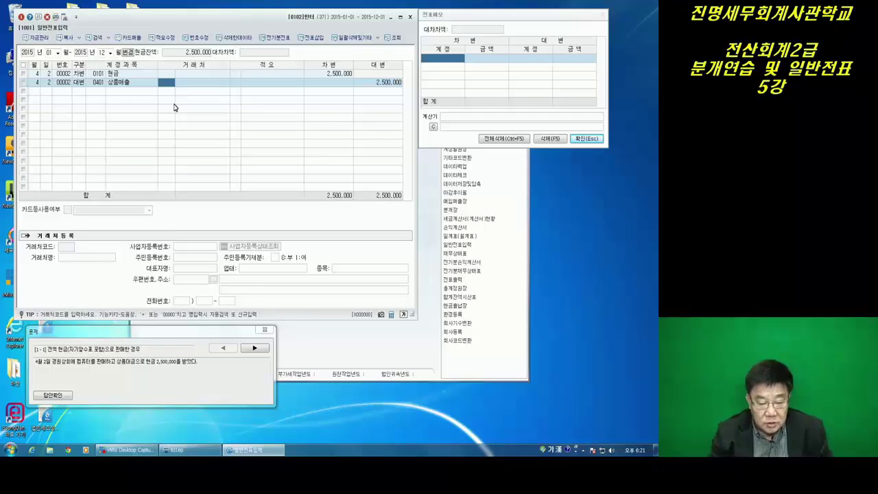
- Advance to problem 1-2 and start a new voucher line dated 10/3
{"action": "left_click", "coordinate": [237, 83]}
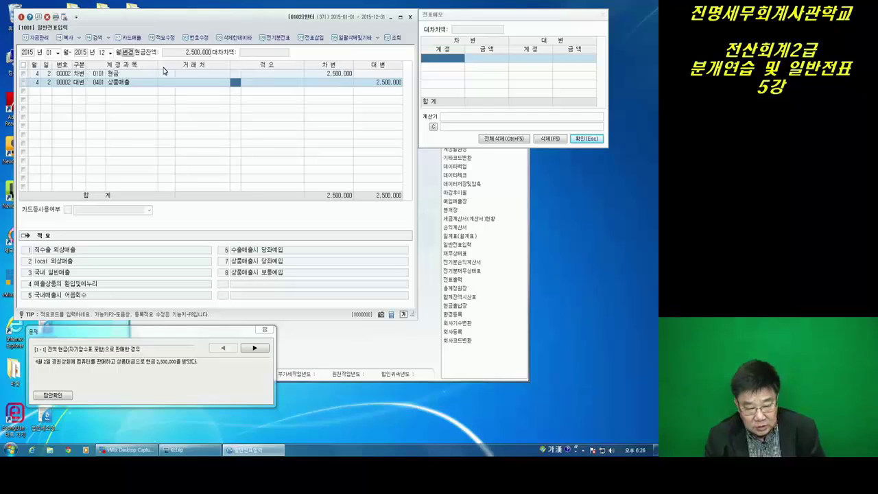
{"action": "left_click", "coordinate": [241, 354]}
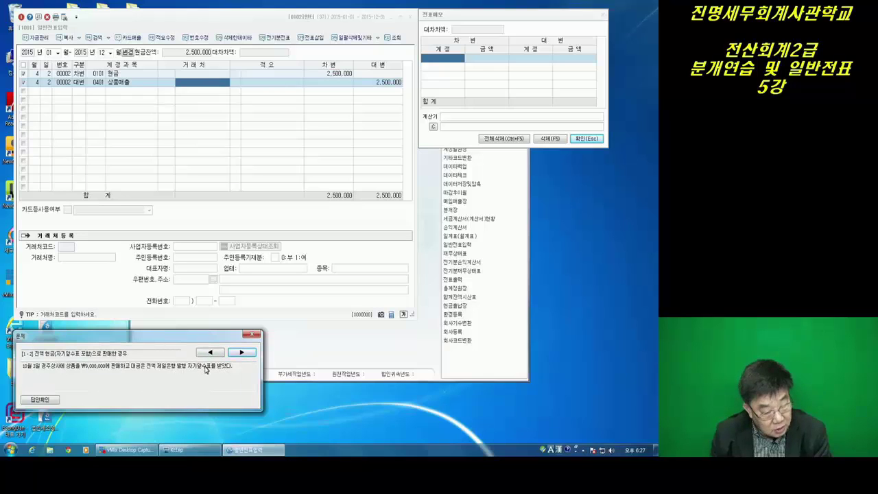
{"action": "left_click", "coordinate": [37, 91]}
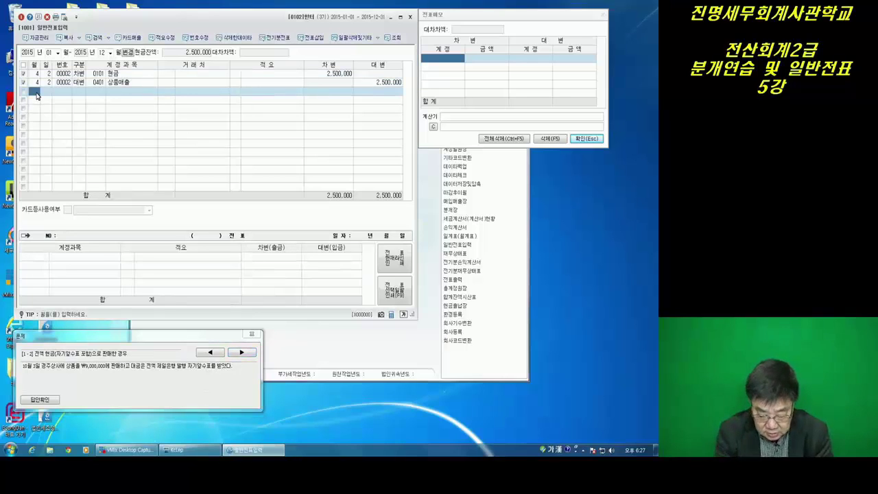
{"action": "type", "text": "10"}
{"action": "key", "text": "Return"}
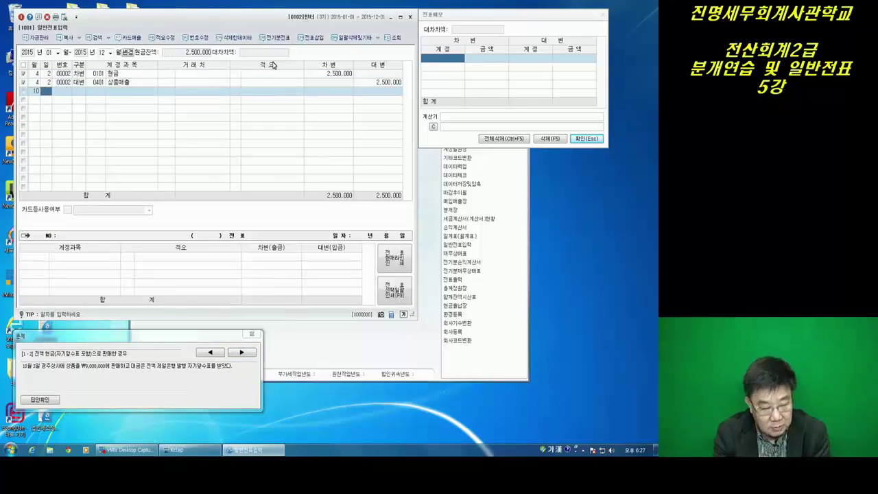
{"action": "type", "text": "3"}
{"action": "key", "text": "Return"}
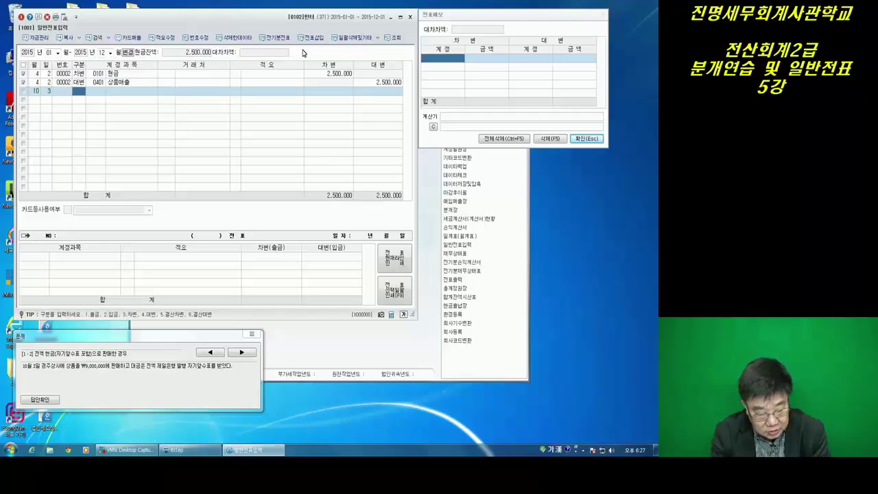
- Set the 10/3 line to 구분 2 (입금) with account 401 상품매출
{"action": "type", "text": "2"}
{"action": "key", "text": "Return"}
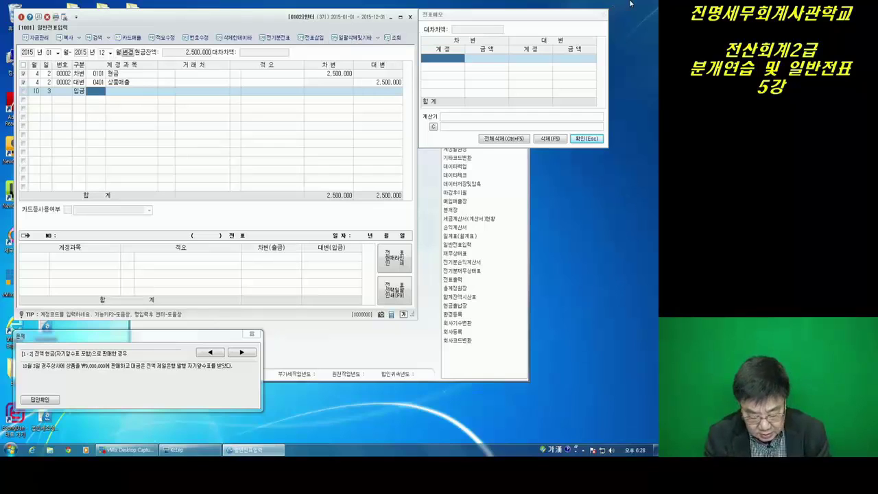
{"action": "type", "text": "401"}
{"action": "key", "text": "Return"}
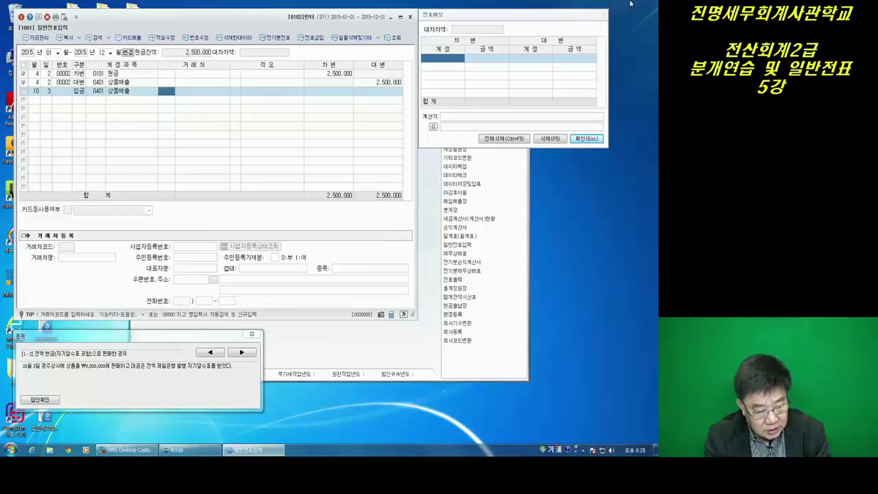
- Leave 거래처 and 적요 blank on the 10/3 line and enter a 대변 amount of 9,000,000
{"action": "key", "text": "Return"}
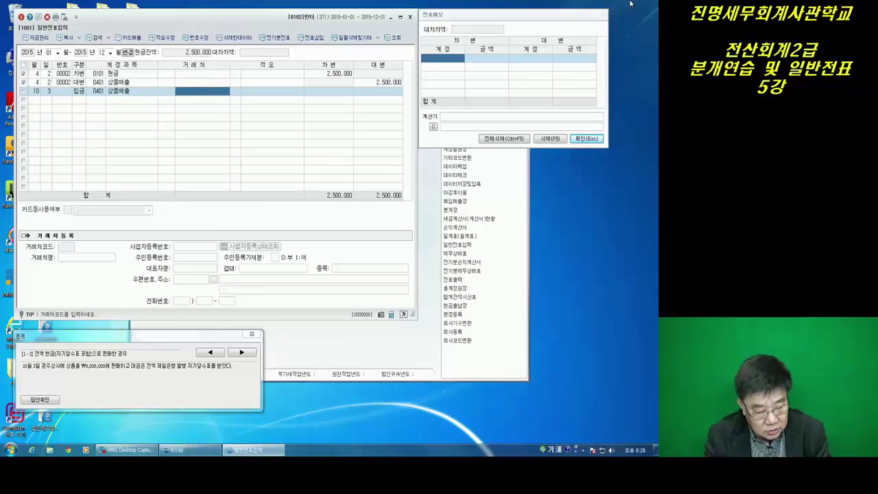
{"action": "key", "text": "Return"}
{"action": "key", "text": "Return"}
{"action": "key", "text": "Return"}
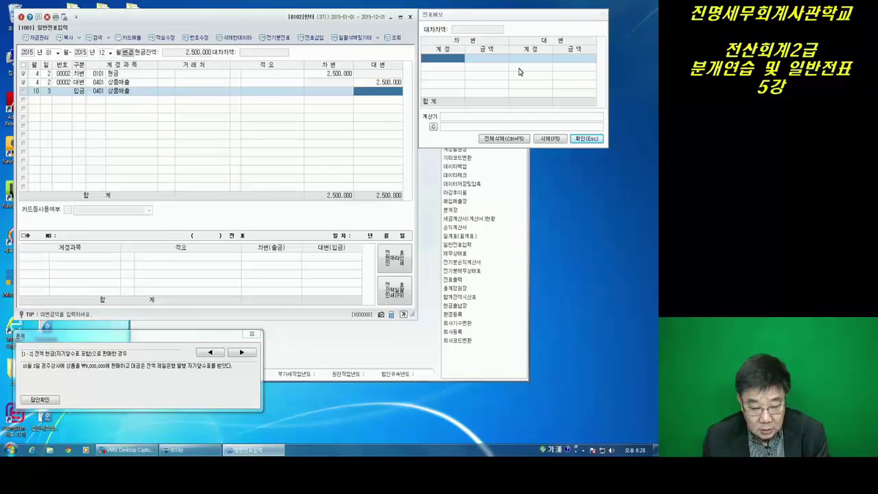
{"action": "left_click", "coordinate": [237, 93]}
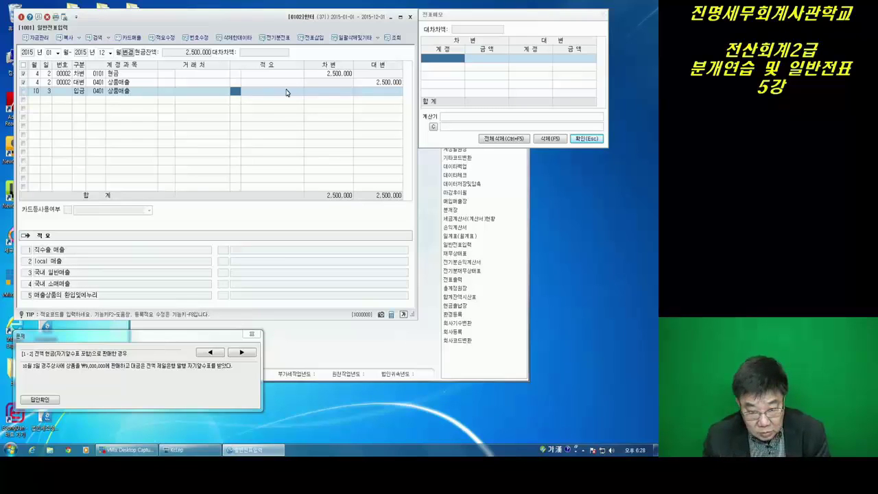
{"action": "left_click", "coordinate": [378, 92]}
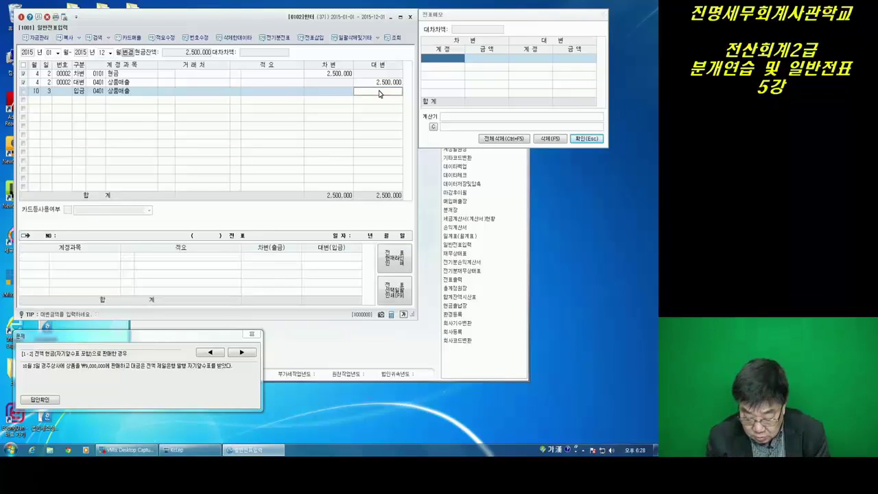
{"action": "type", "text": "9000000"}
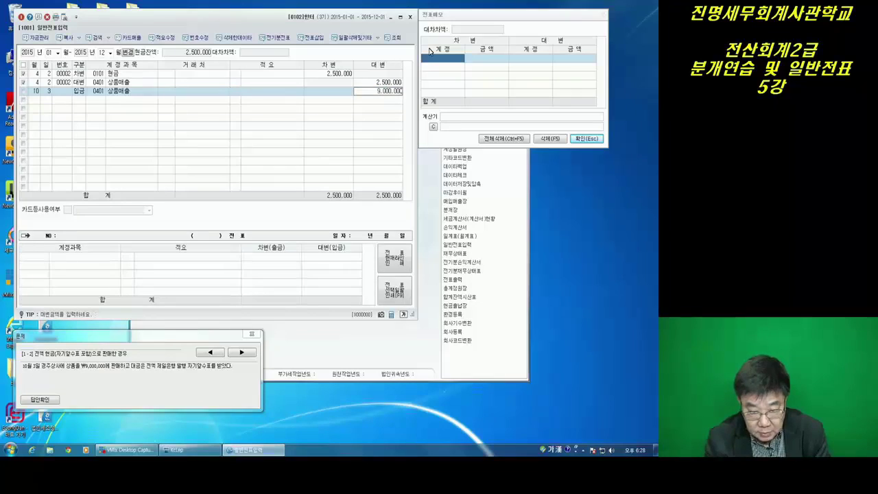
{"action": "key", "text": "Return"}
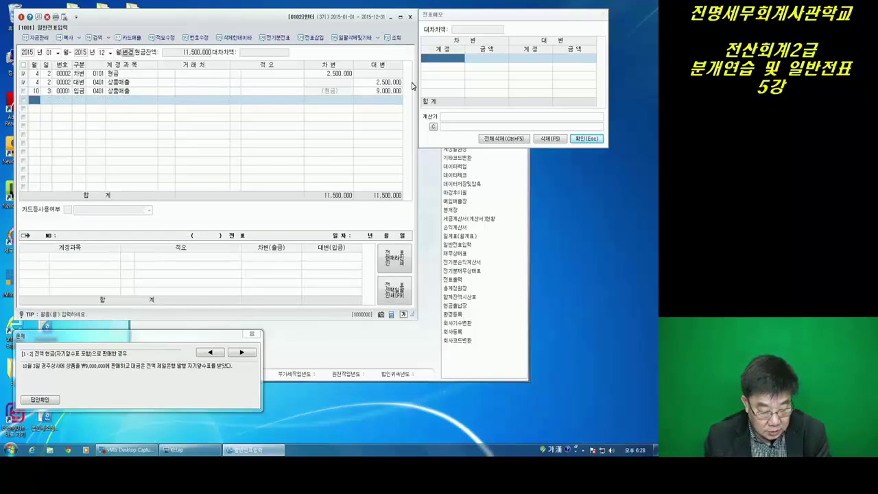
- View the 10/3 journal entry and open the answer check for problem 1-2, keeping its window clear of the voucher lines
{"action": "left_click", "coordinate": [102, 91]}
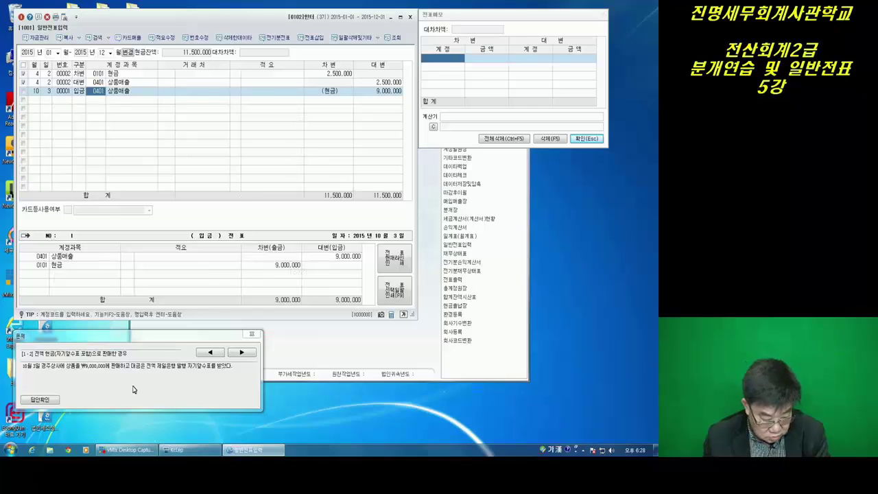
{"action": "left_click", "coordinate": [39, 399]}
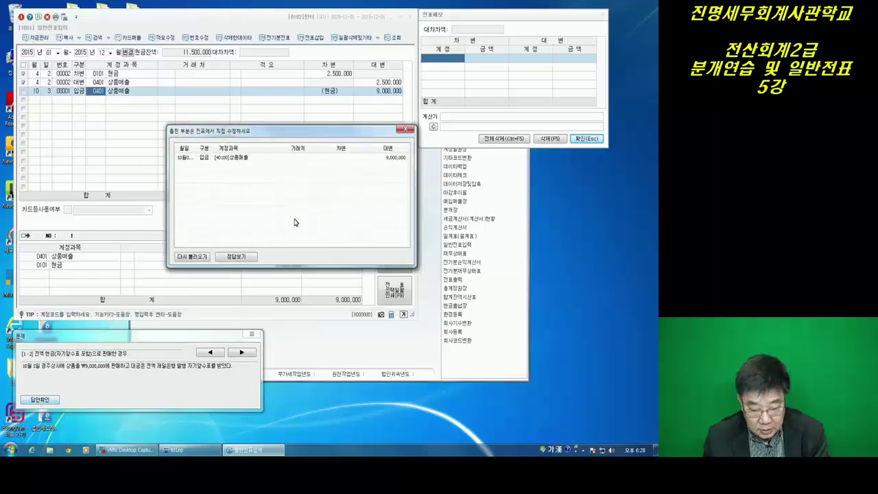
{"action": "left_click_drag", "start_coordinate": [320, 132], "coordinate": [484, 207]}
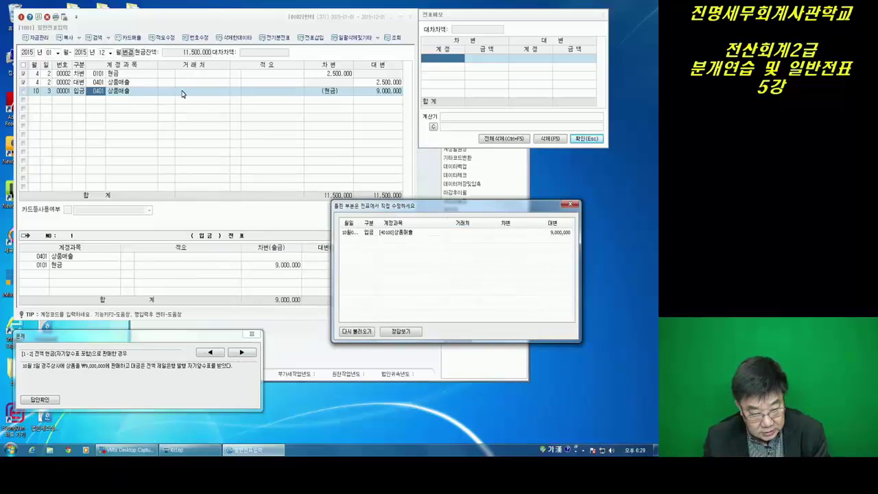
- Change the 10/3 line's account to 402 매출환입및에누리 and reload the answer check
{"action": "left_click", "coordinate": [99, 93]}
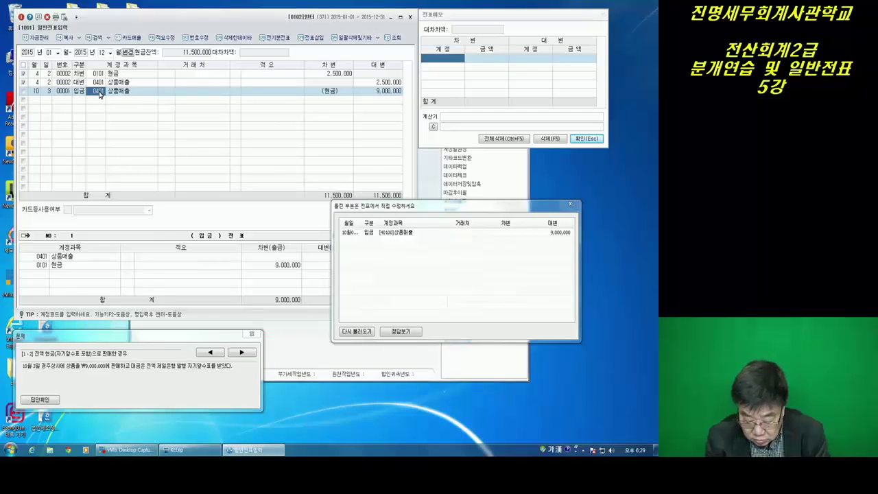
{"action": "type", "text": "0402"}
{"action": "key", "text": "Return"}
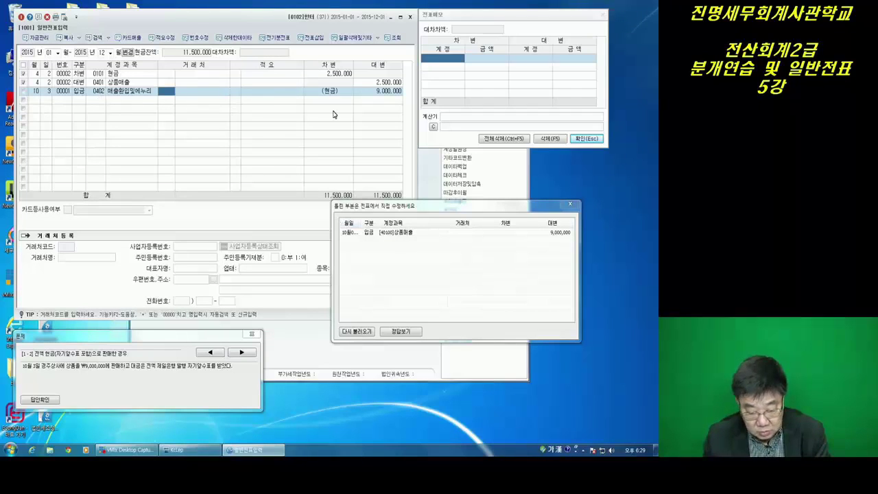
{"action": "left_click", "coordinate": [360, 332]}
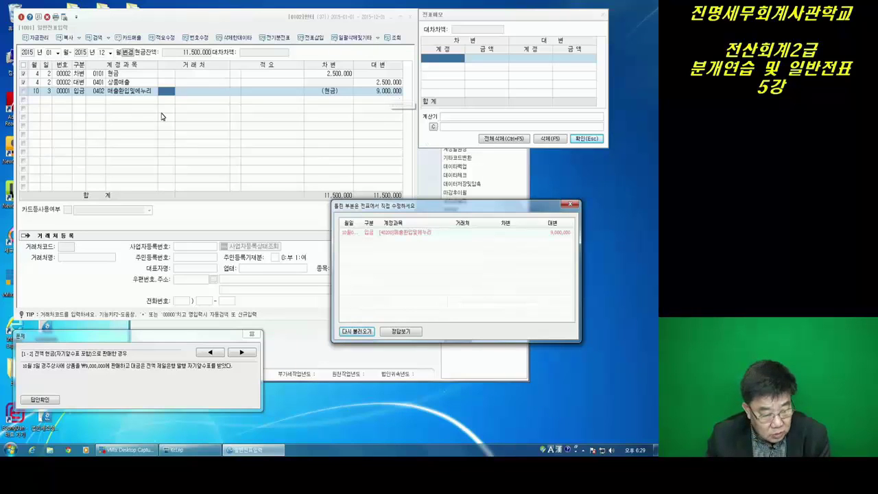
- Set the 10/3 line's account back to 401 상품매출 and reload the answer check
{"action": "left_click", "coordinate": [102, 93]}
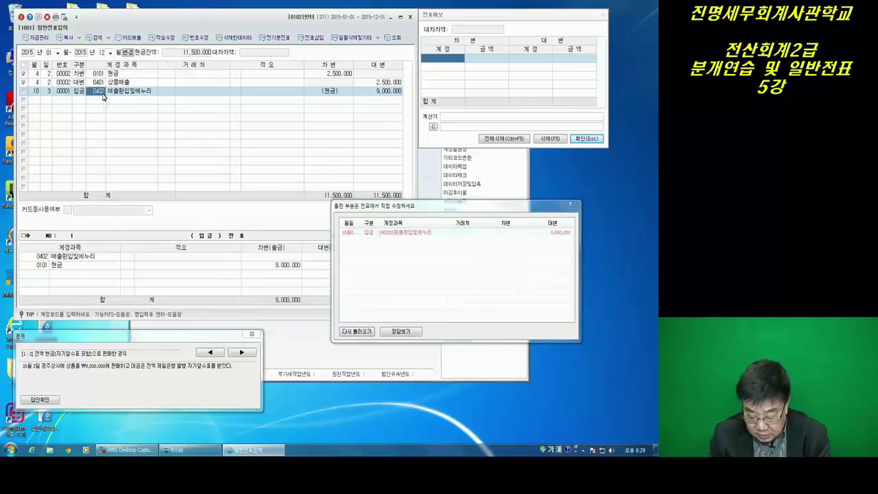
{"action": "type", "text": "401"}
{"action": "key", "text": "Return"}
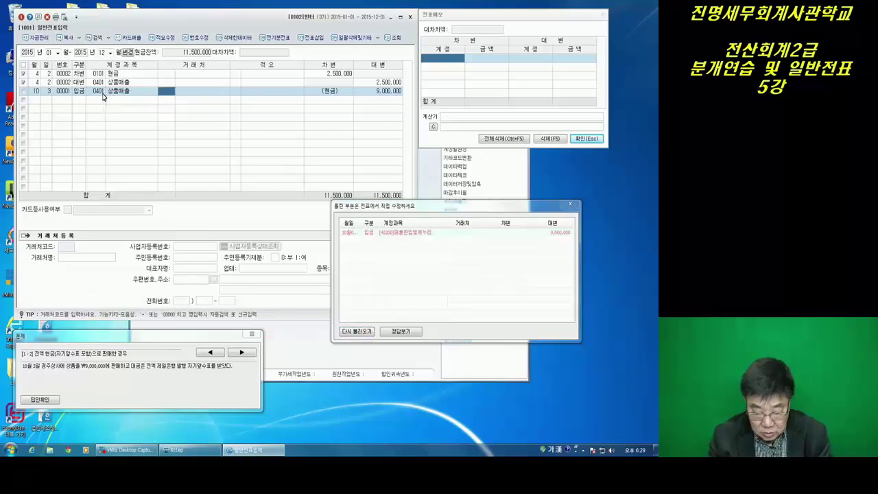
{"action": "left_click", "coordinate": [357, 331]}
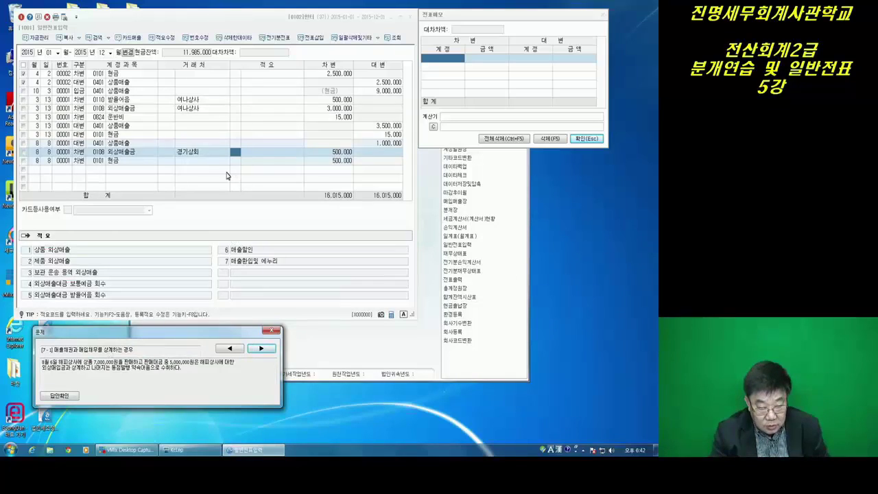
{"action": "key", "text": "Return"}
{"action": "key", "text": "Hangul"}
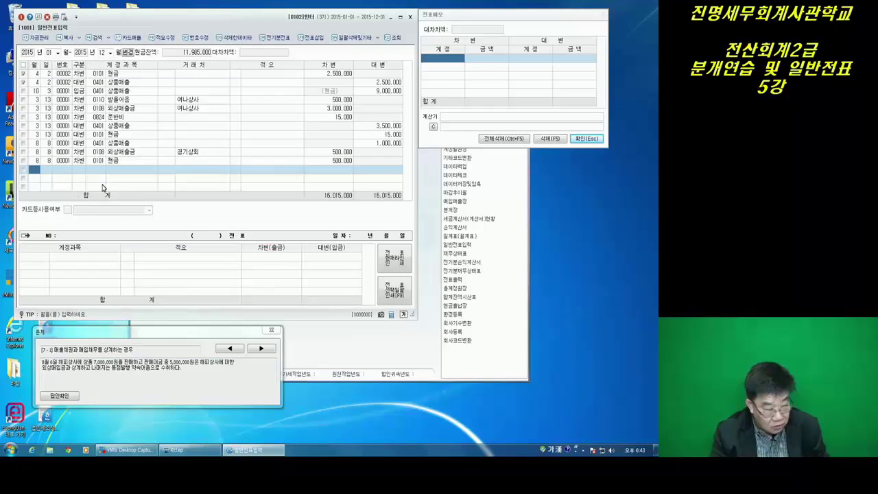
{"action": "left_click", "coordinate": [439, 60]}
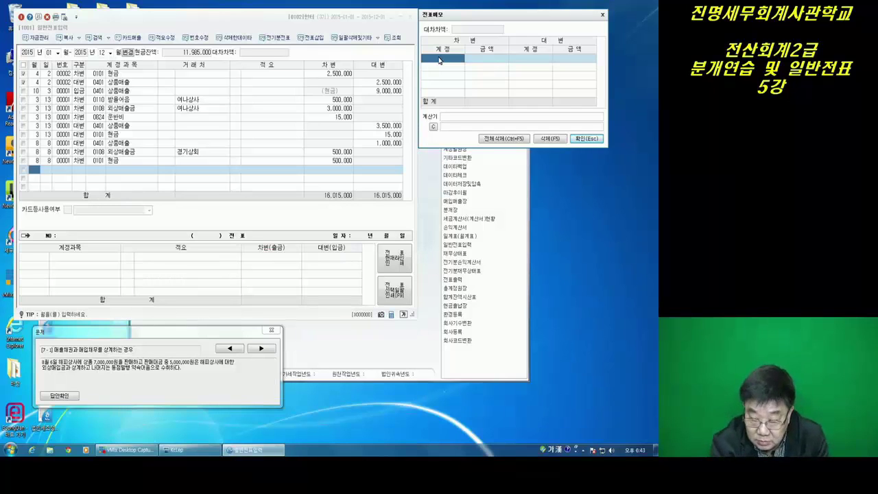
{"action": "type", "text": "401"}
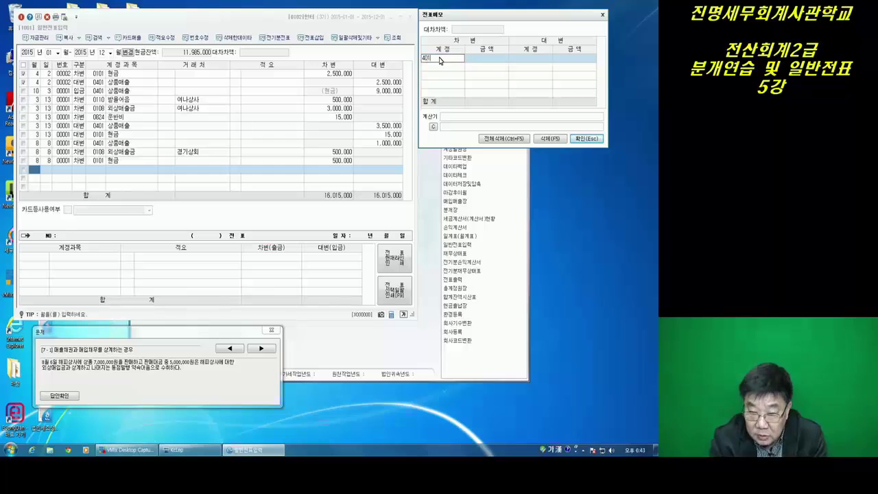
{"action": "key", "text": "Return"}
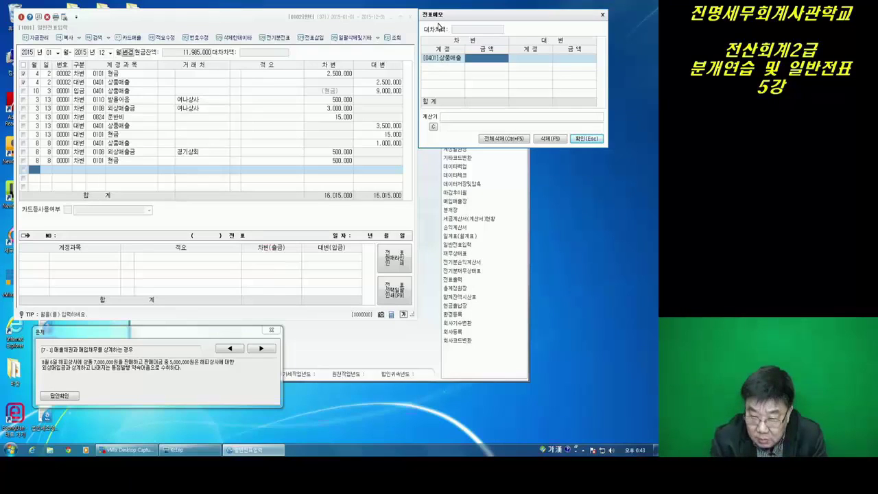
{"action": "type", "text": "7,000,000"}
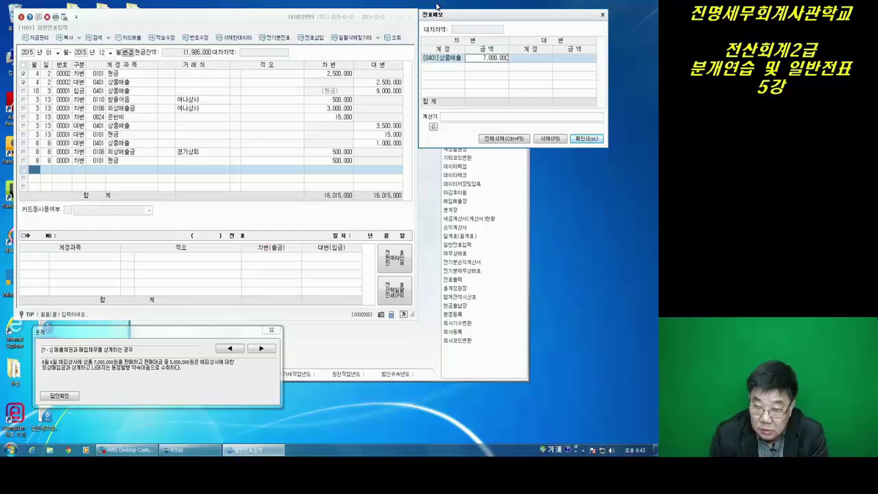
{"action": "left_click", "coordinate": [461, 60]}
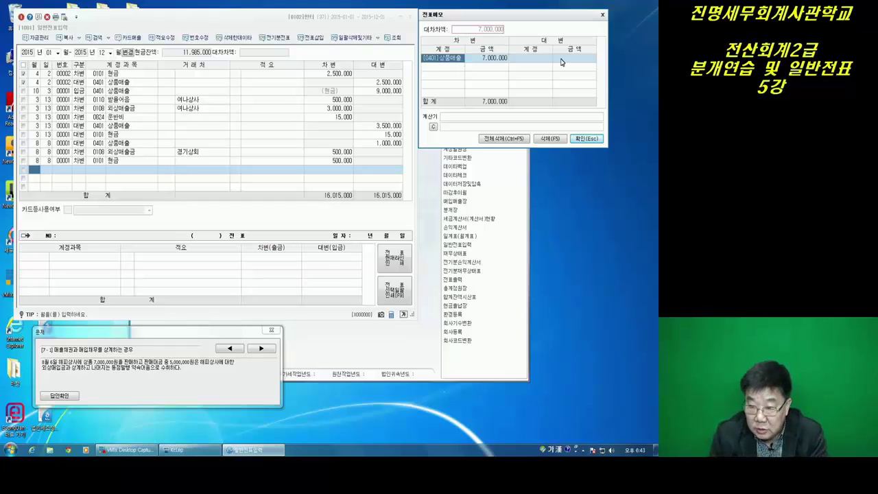
{"action": "left_click", "coordinate": [534, 60]}
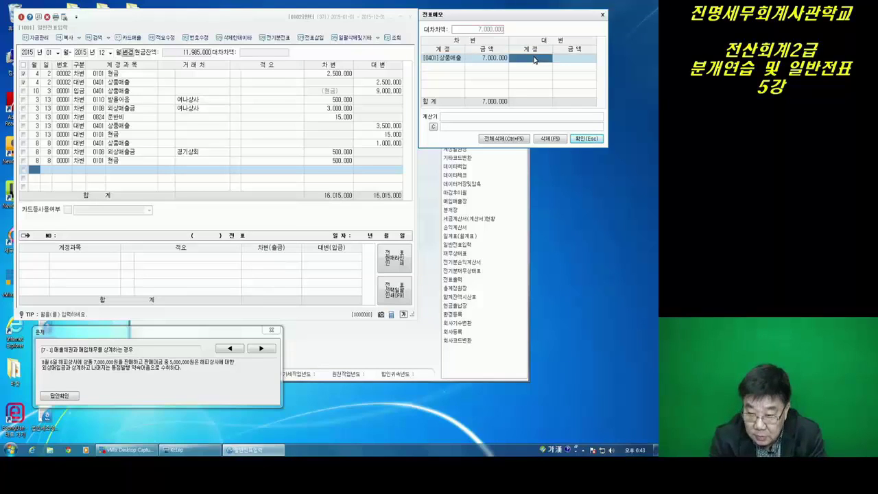
{"action": "type", "text": "401"}
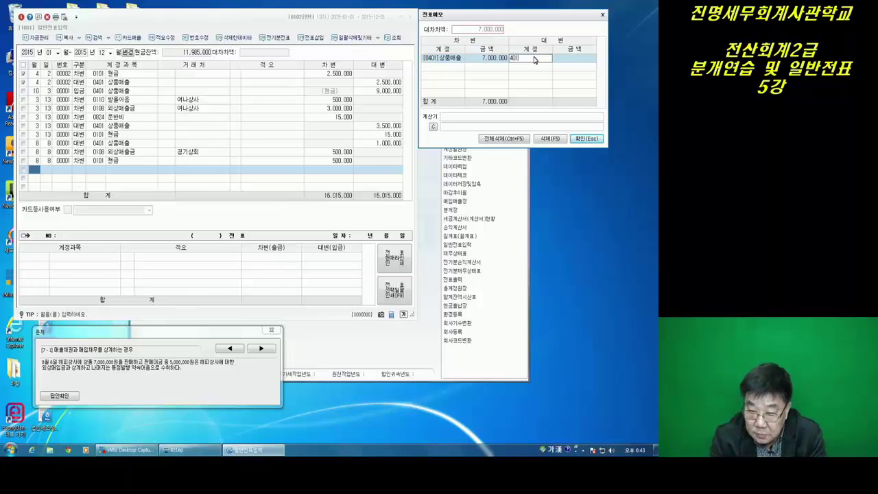
{"action": "key", "text": "Return"}
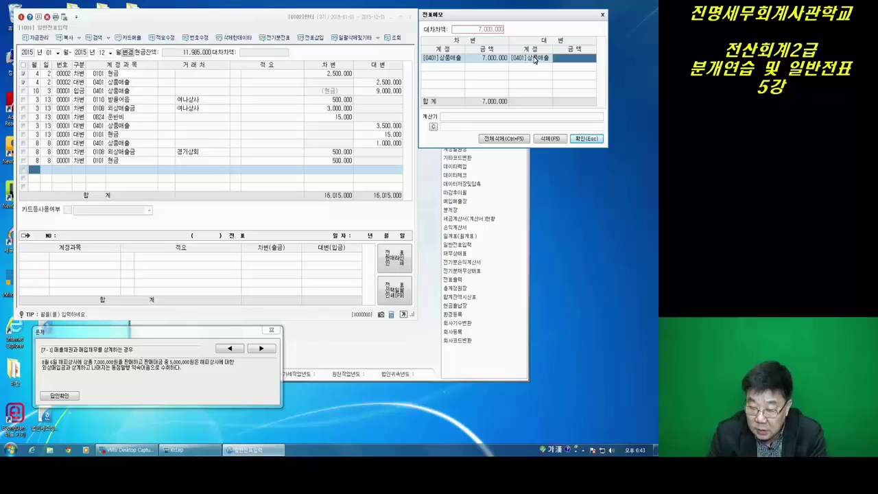
{"action": "left_click", "coordinate": [547, 141]}
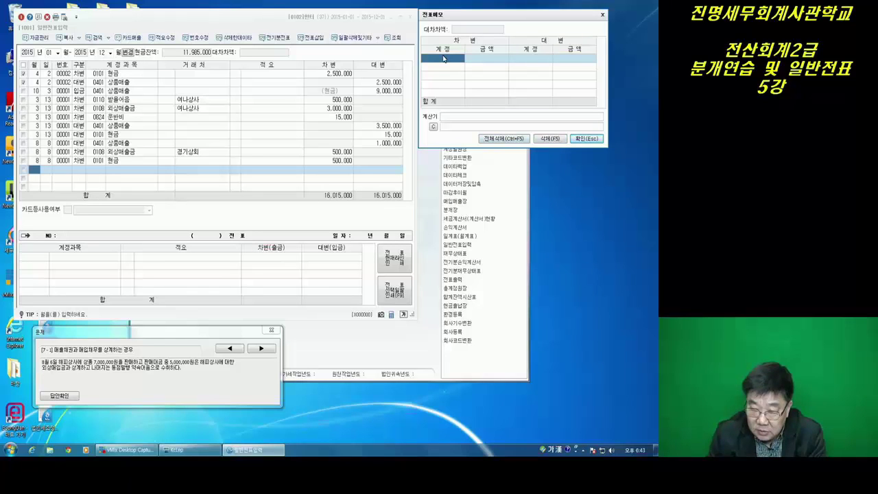
- Enter account 401 상품매출 with an amount of 7,000,000 on the 대변 side of the first 전표메모 row
{"action": "left_click", "coordinate": [533, 62]}
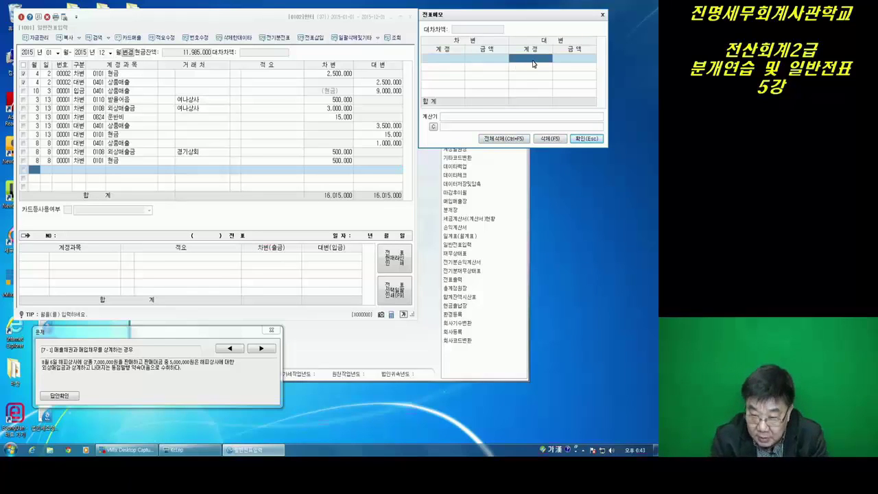
{"action": "type", "text": "401"}
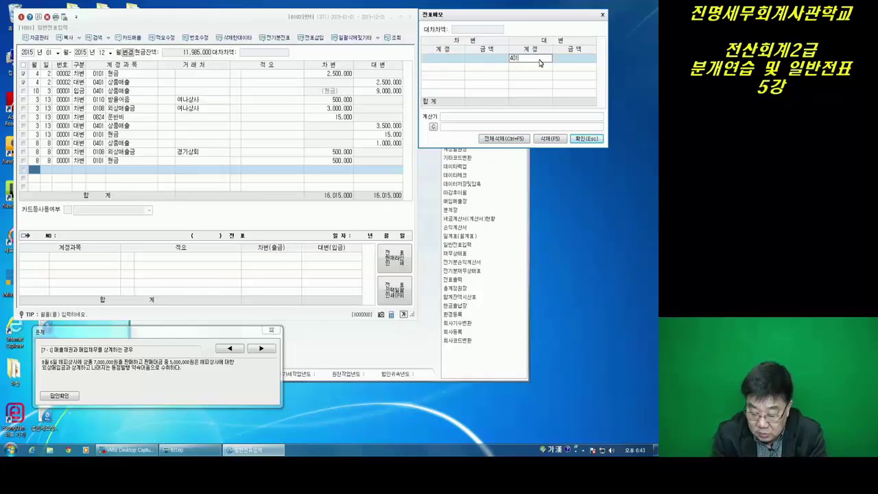
{"action": "key", "text": "Return"}
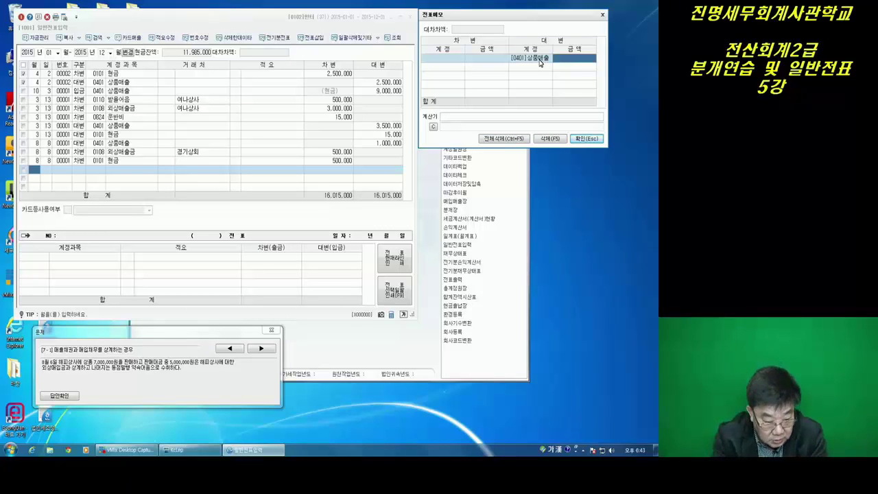
{"action": "type", "text": "7"}
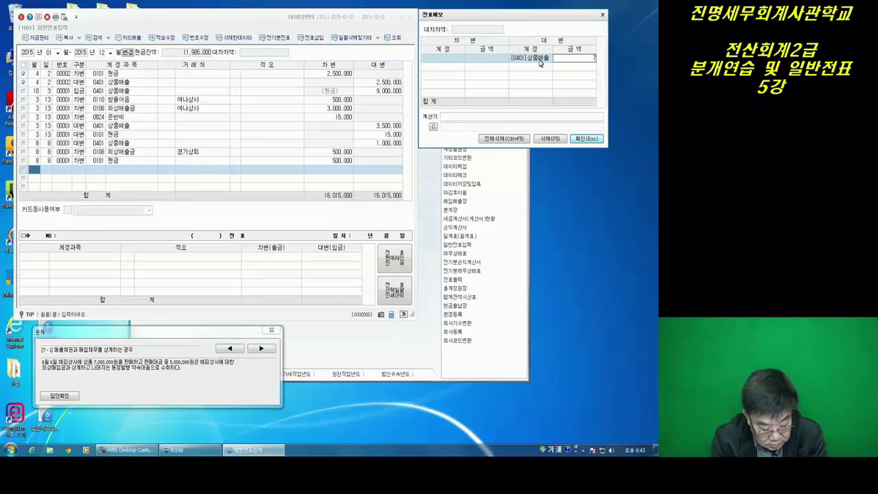
{"action": "type", "text": ",000,000"}
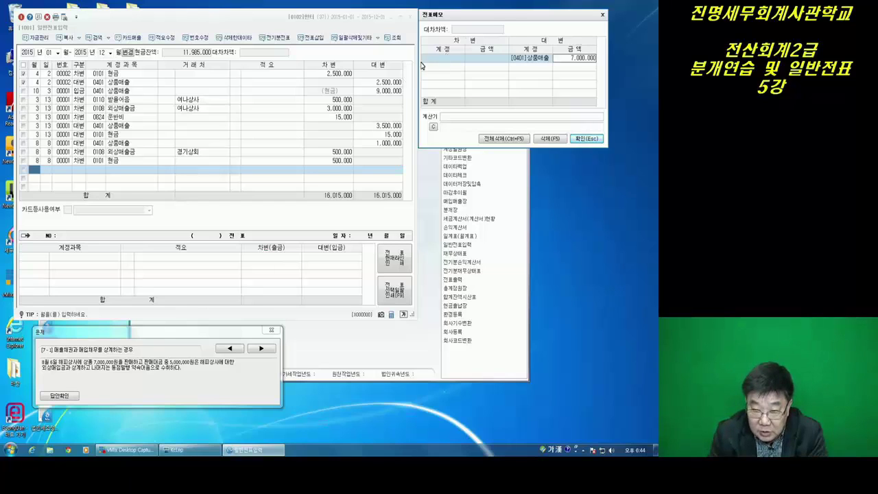
{"action": "left_click", "coordinate": [442, 59]}
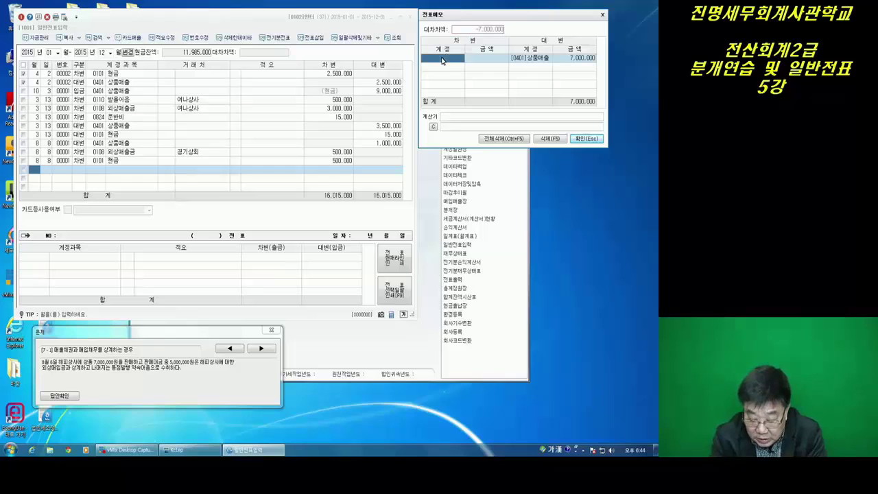
{"action": "type", "text": "251"}
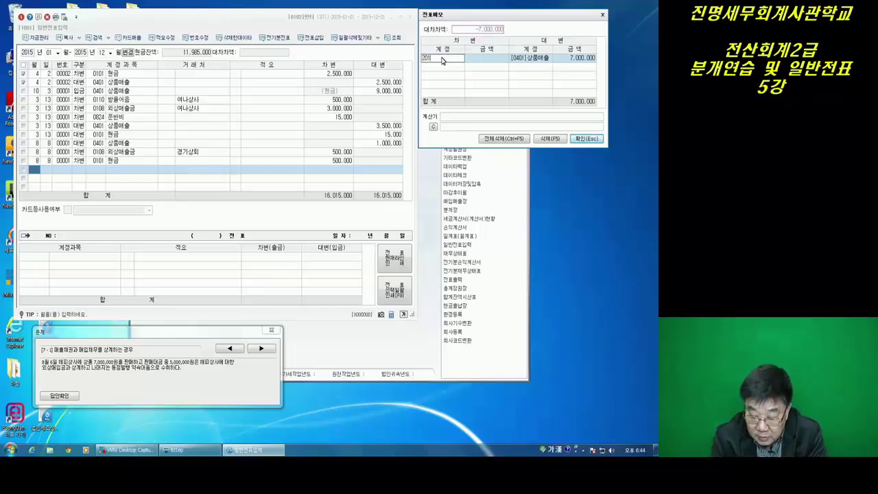
{"action": "key", "text": "Return"}
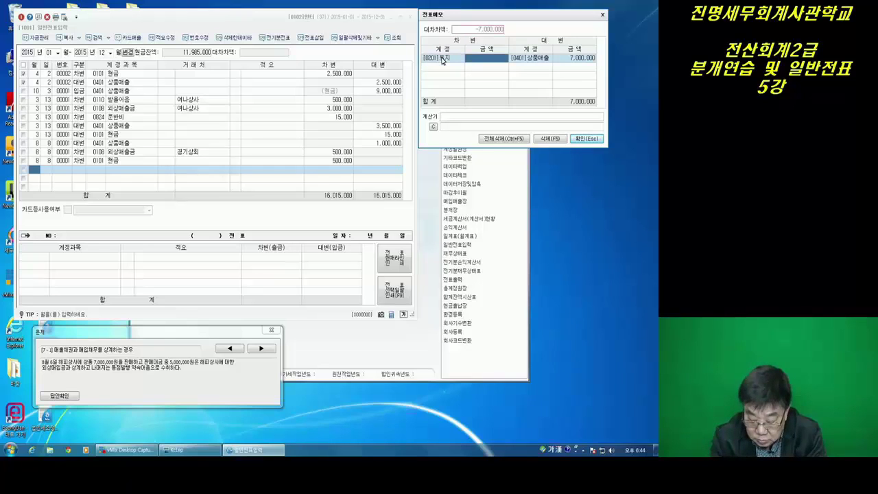
{"action": "left_click", "coordinate": [440, 59]}
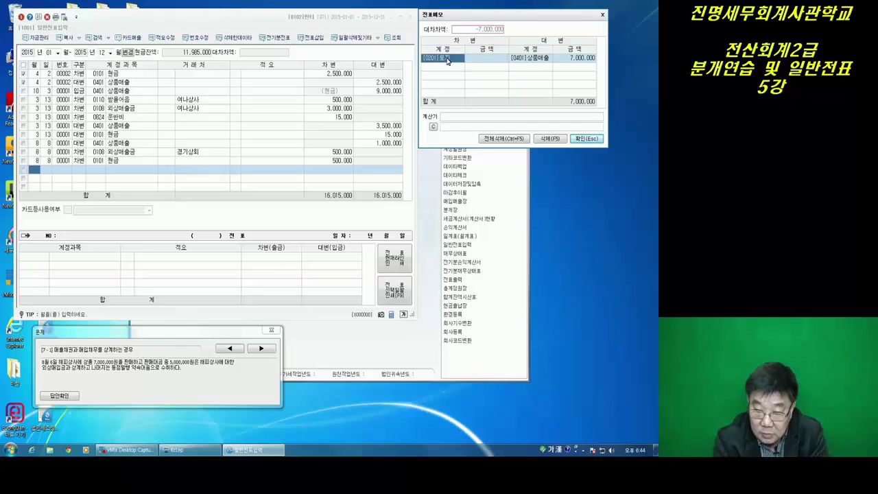
{"action": "key", "text": "BackSpace"}
{"action": "key", "text": "BackSpace"}
{"action": "key", "text": "BackSpace"}
{"action": "key", "text": "BackSpace"}
{"action": "key", "text": "BackSpace"}
{"action": "key", "text": "BackSpace"}
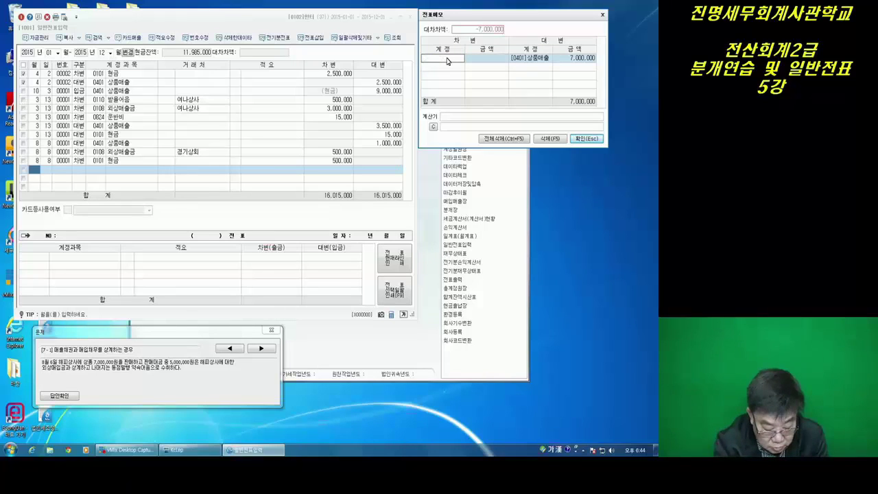
- Enter 외입 as the 차변 account of the first 전표메모 row with an amount of 5,000,000
{"action": "type", "text": "0"}
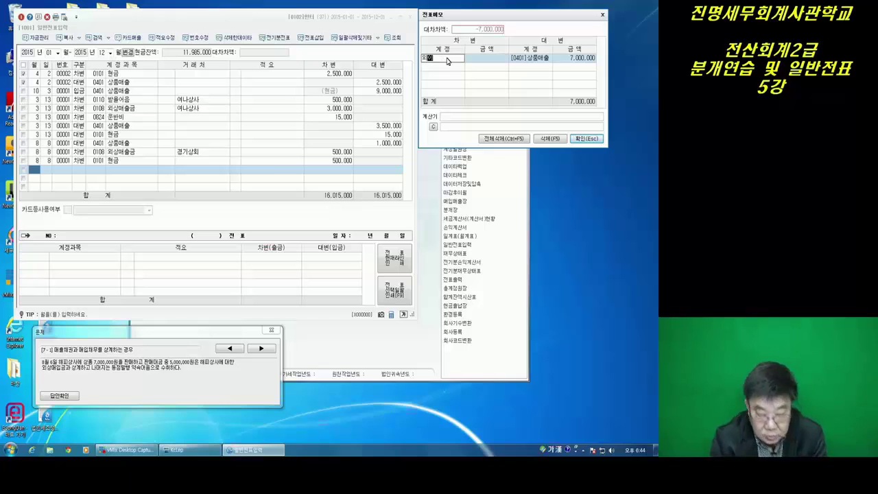
{"action": "type", "text": "입"}
{"action": "left_click", "coordinate": [479, 61]}
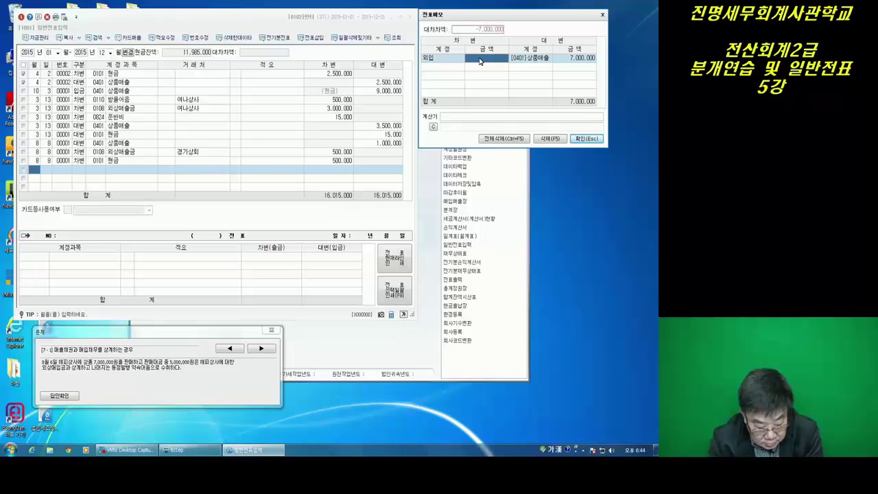
{"action": "type", "text": "5000000"}
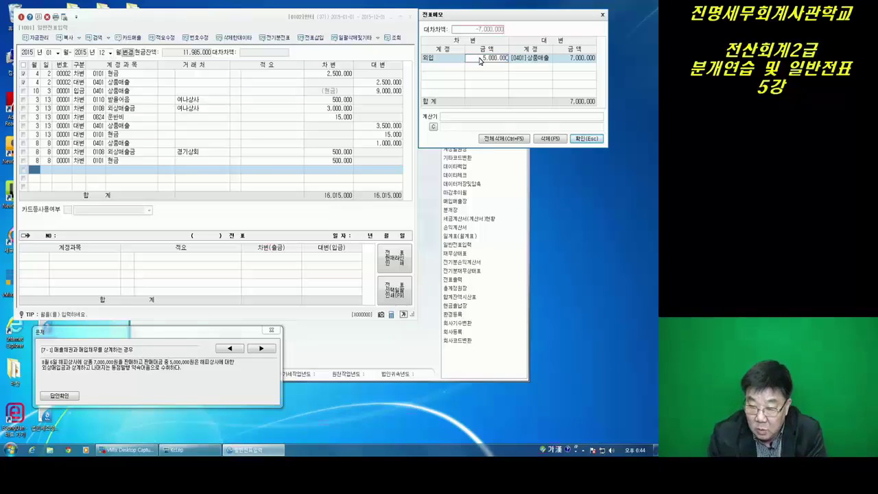
- Add account 110 받을어음 with an amount of 2,000,000 on the 차변 side of the second 전표메모 row
{"action": "left_click", "coordinate": [440, 69]}
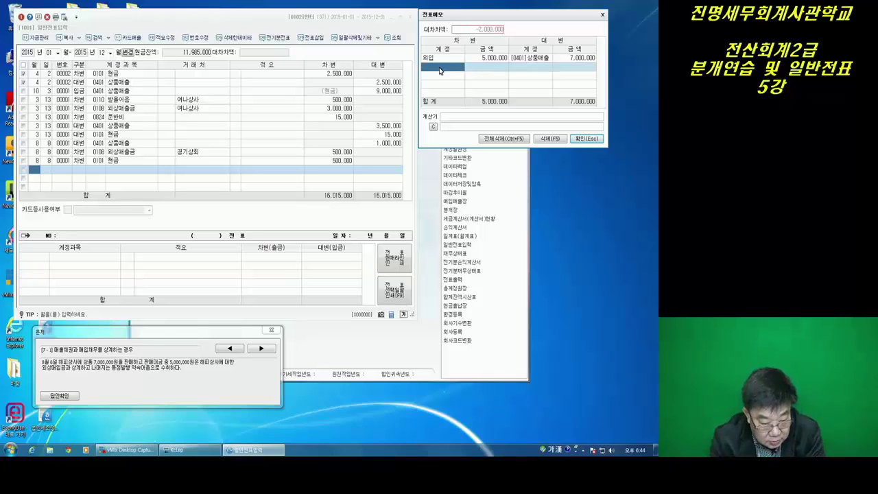
{"action": "left_click", "coordinate": [440, 70]}
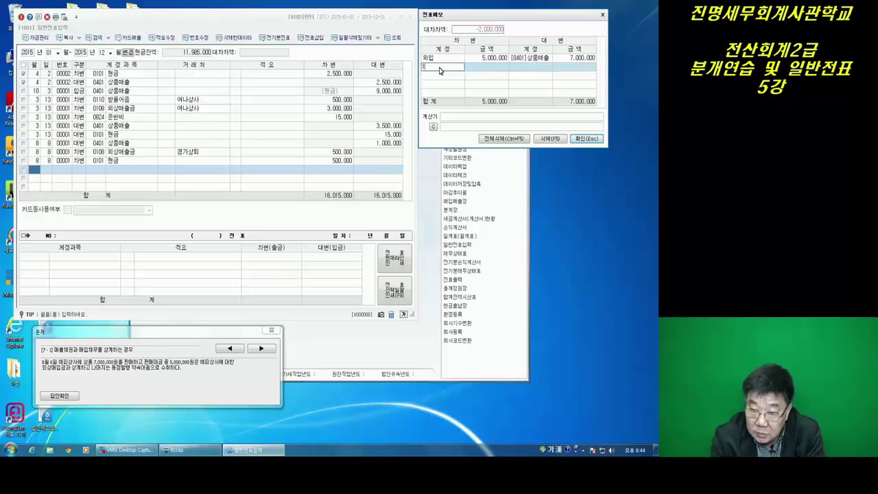
{"action": "key", "text": "Return"}
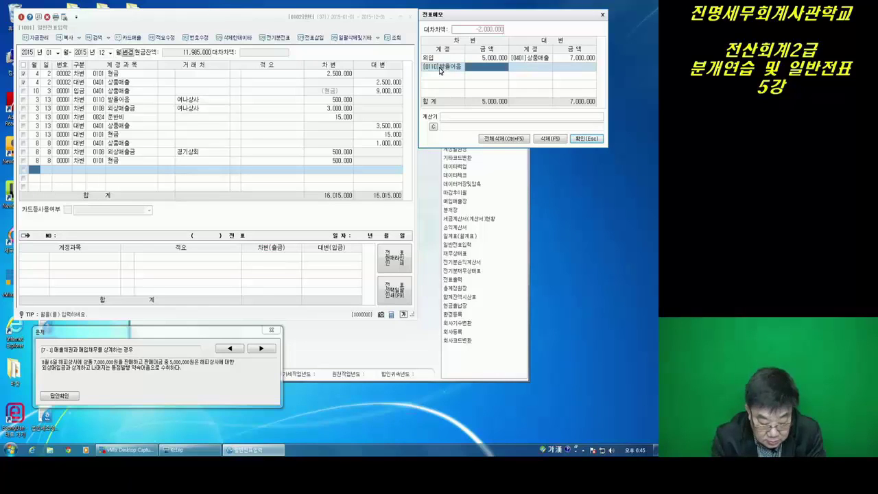
{"action": "type", "text": "2000000"}
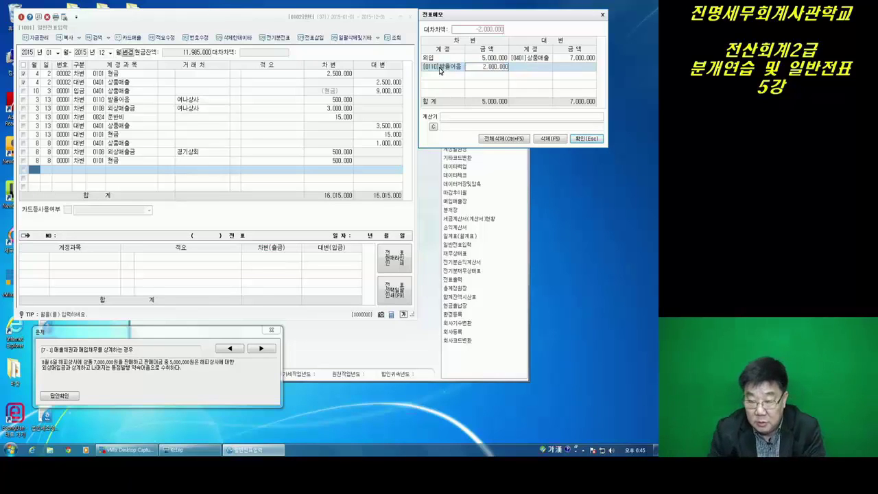
{"action": "key", "text": "Return"}
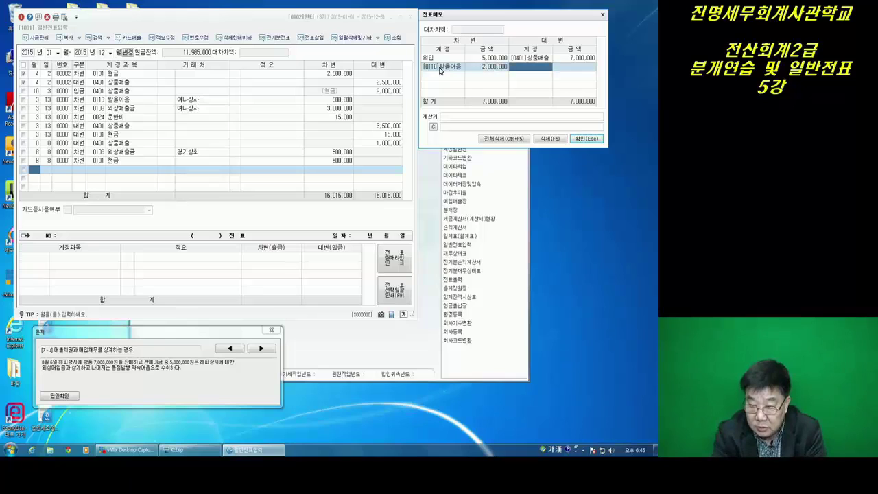
{"action": "key", "text": "Return"}
{"action": "key", "text": "Return"}
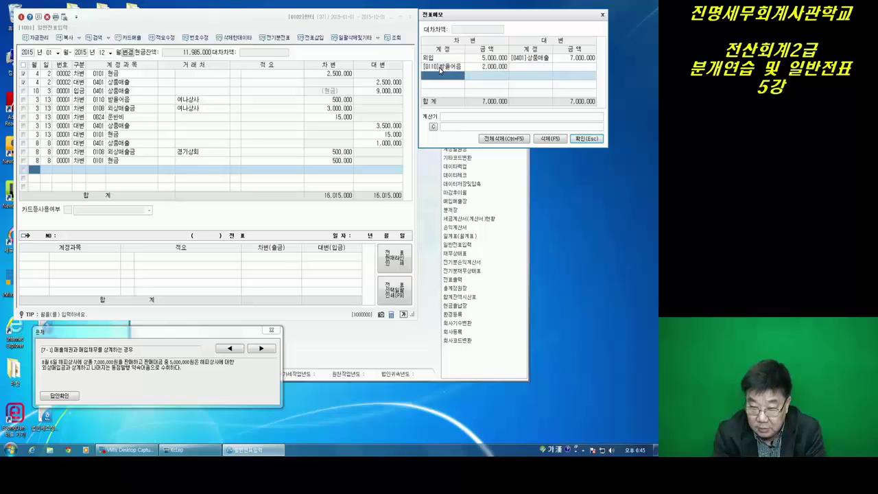
{"action": "left_click", "coordinate": [486, 67]}
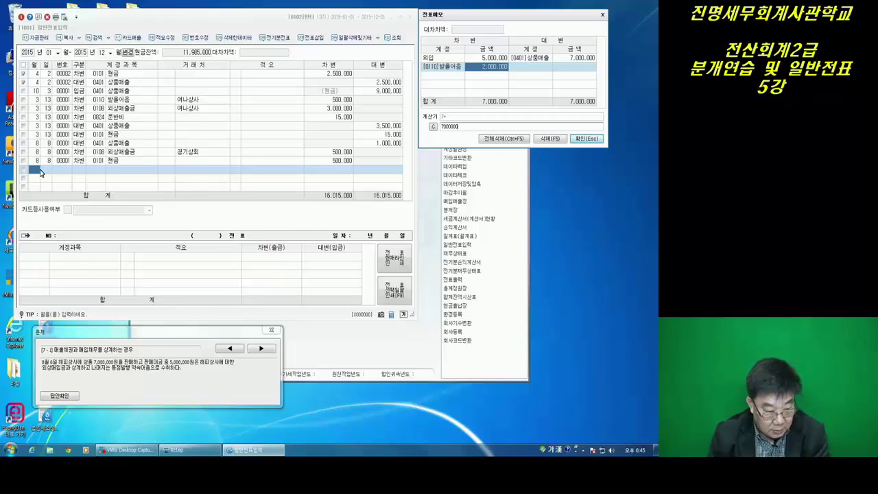
{"action": "key", "text": "Return"}
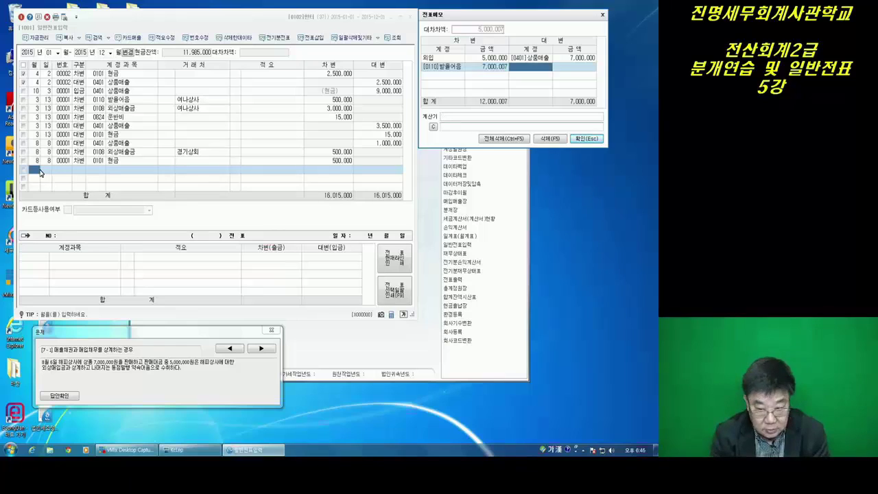
- Start a new general voucher line dated 8/6 with 구분 set to 차변
{"action": "left_click", "coordinate": [36, 174]}
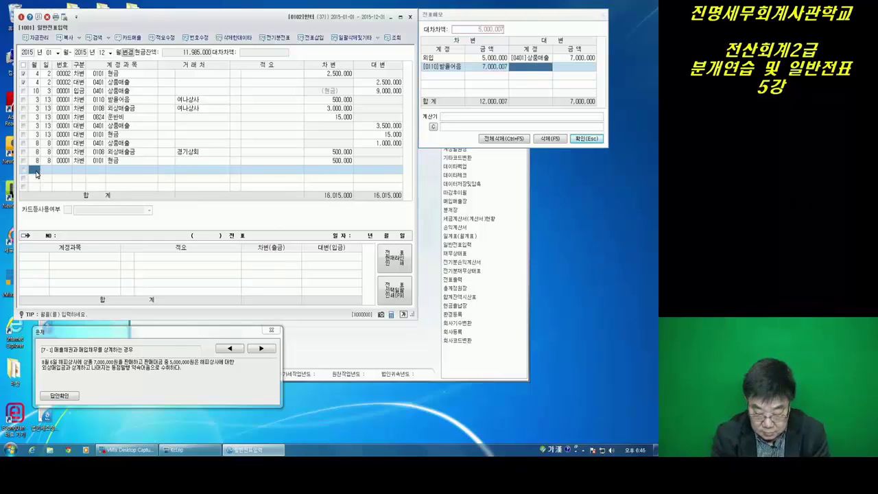
{"action": "type", "text": "8"}
{"action": "key", "text": "Return"}
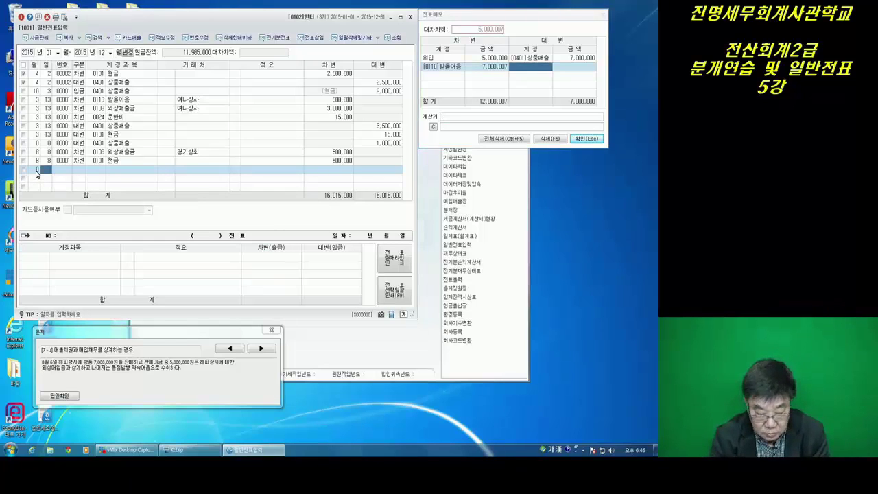
{"action": "type", "text": "6"}
{"action": "key", "text": "Return"}
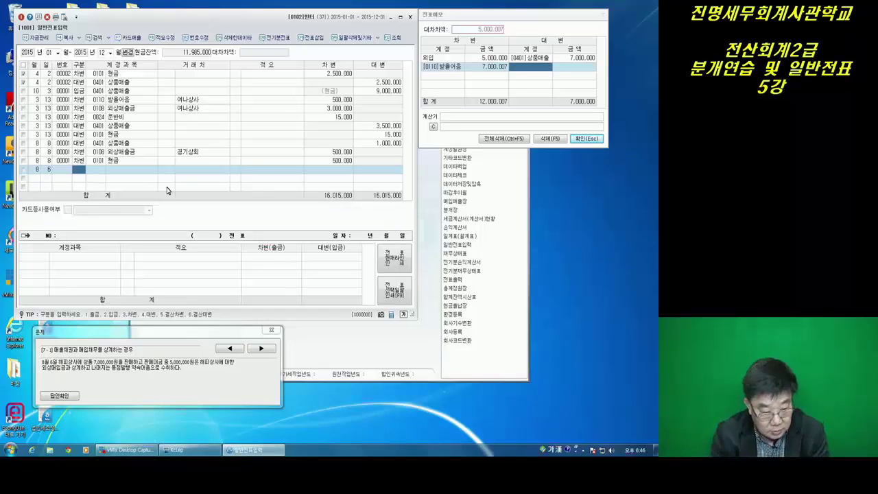
{"action": "type", "text": "3"}
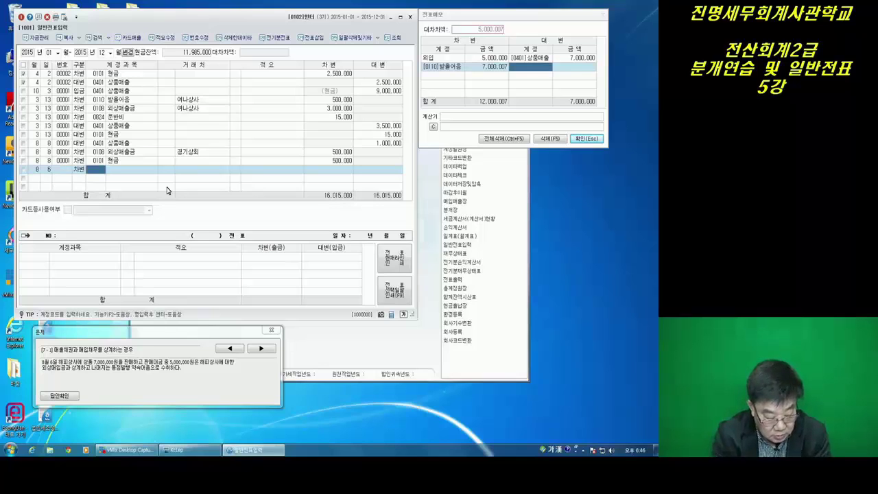
- Search the account codes for 외 and assign 0251 외상매입금 to the new 8/6 line
{"action": "key", "text": "F2"}
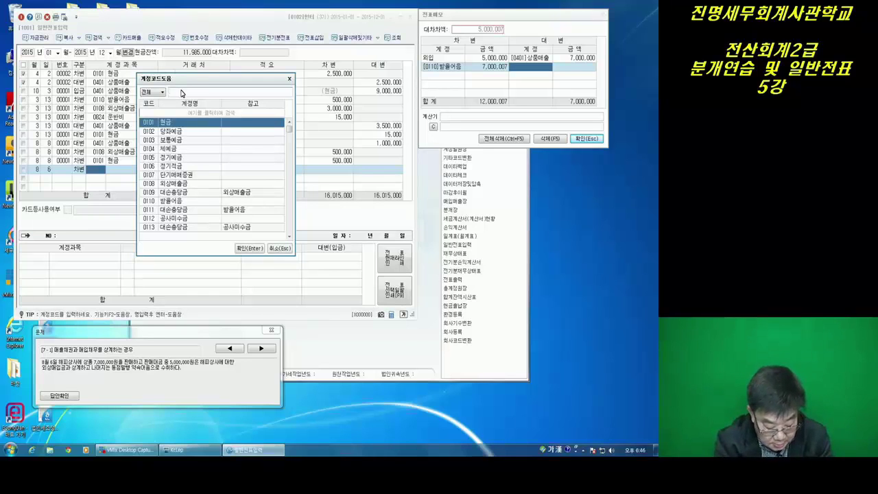
{"action": "type", "text": "외"}
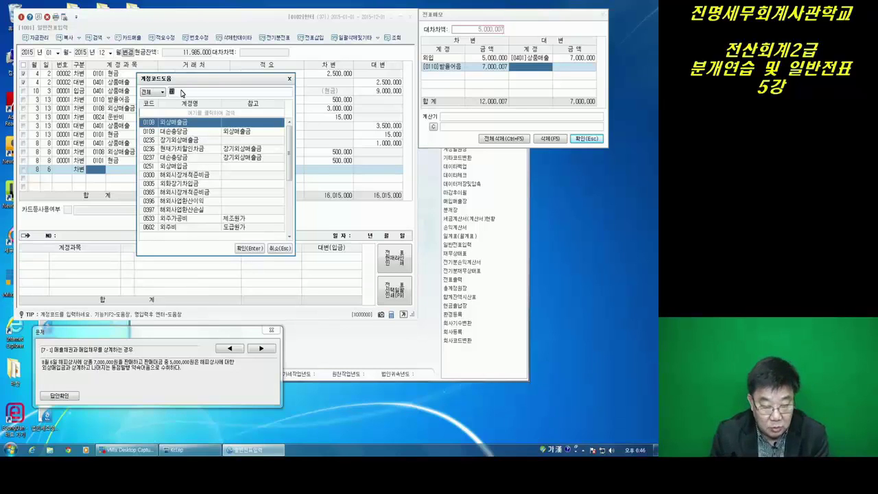
{"action": "left_click", "coordinate": [180, 167]}
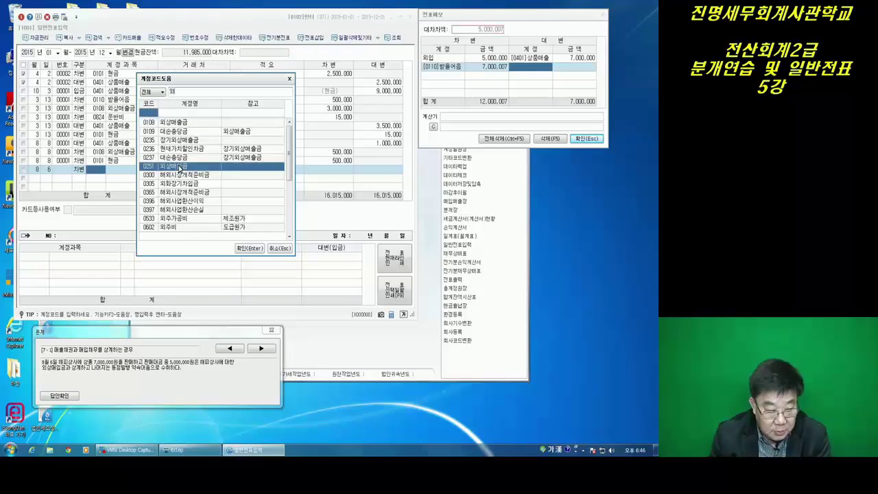
{"action": "left_click", "coordinate": [249, 248]}
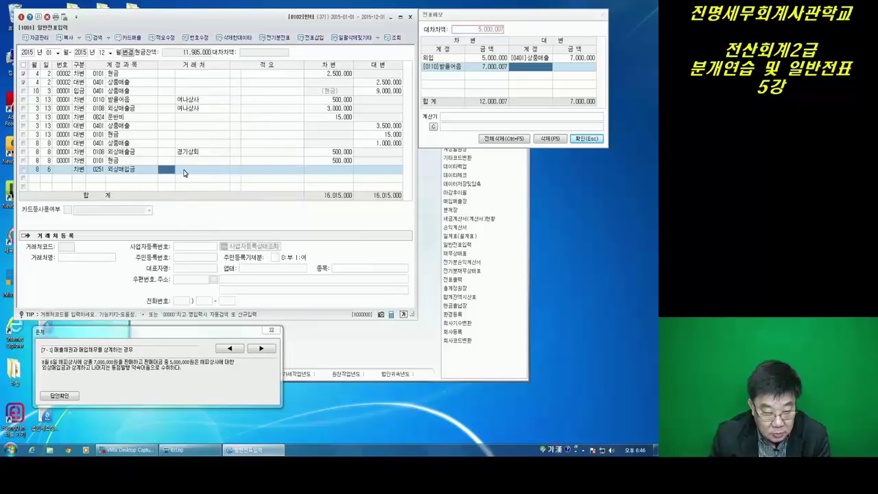
- Enter 해피상사 as the 거래처 of the 8/6 외상매입금 line
{"action": "left_click", "coordinate": [190, 173]}
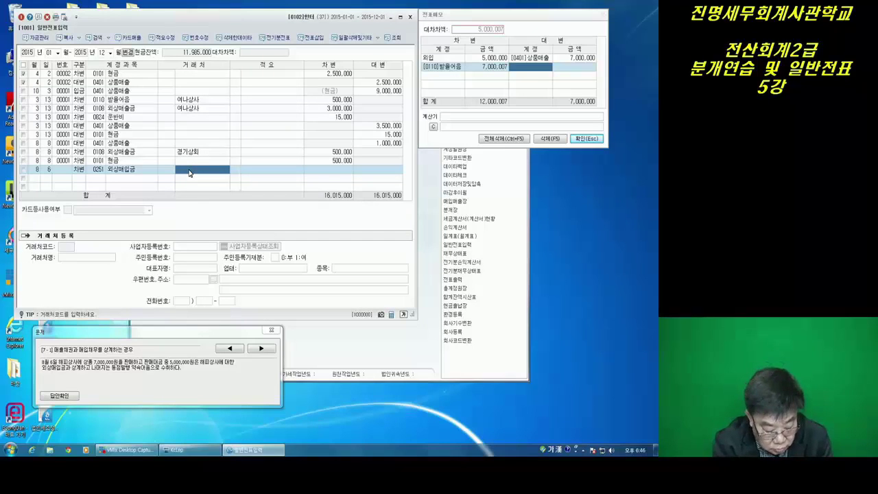
{"action": "type", "text": "해"}
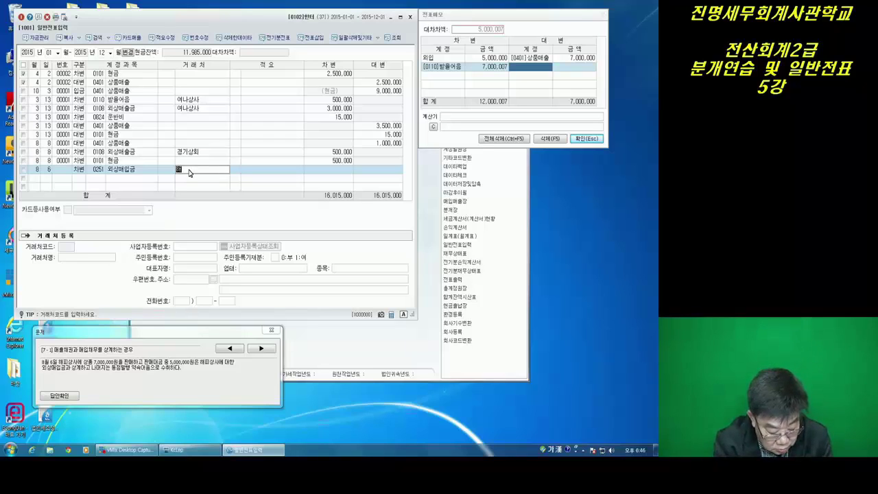
{"action": "type", "text": "피상사"}
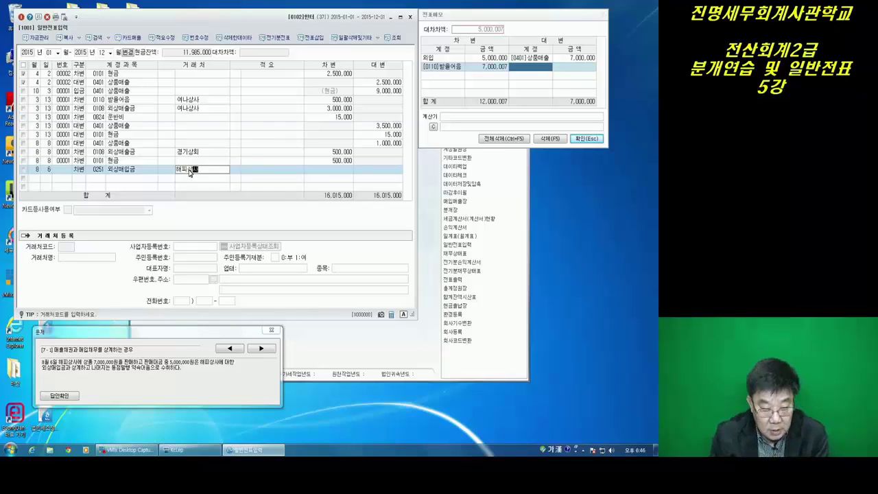
- Enter a 차변 amount of 5,000,000 on the 외상매입금 line and start another line dated 8/6
{"action": "left_click", "coordinate": [340, 171]}
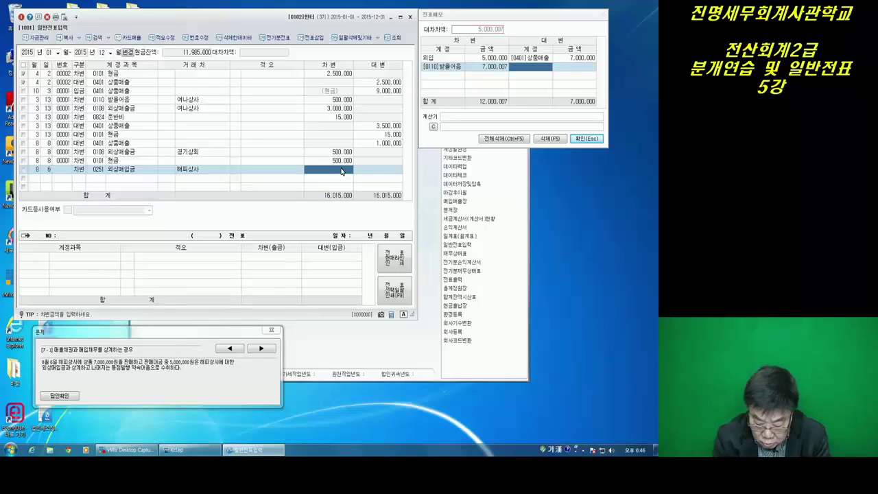
{"action": "left_click", "coordinate": [341, 171]}
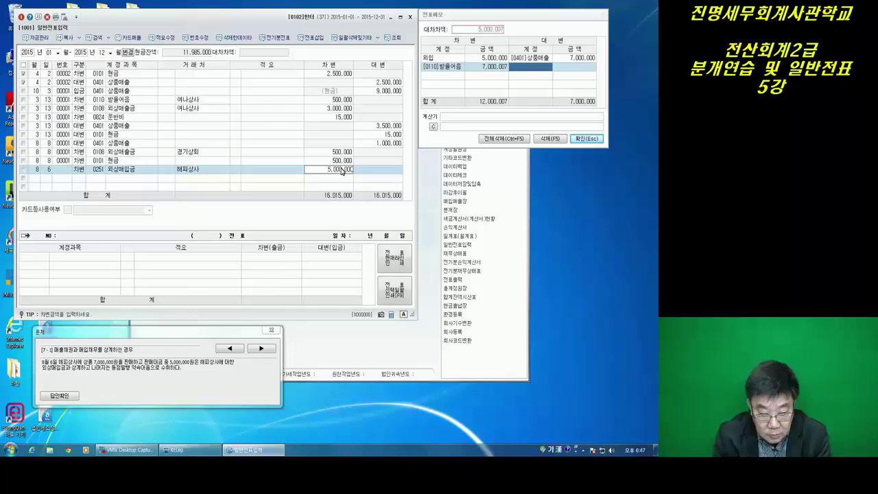
{"action": "key", "text": "Return"}
{"action": "type", "text": "6"}
{"action": "key", "text": "Return"}
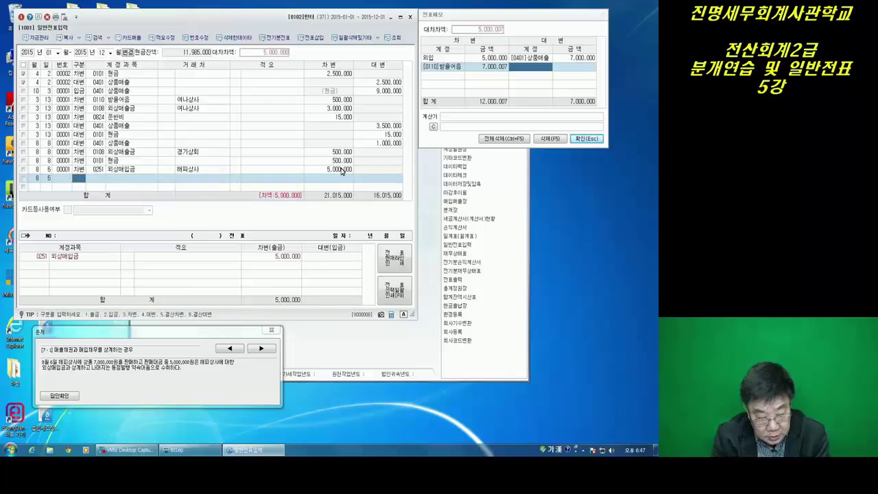
- Set the new 8/6 line's 구분 to 차변 and assign account 0110 받을어음
{"action": "type", "text": "3"}
{"action": "key", "text": "Return"}
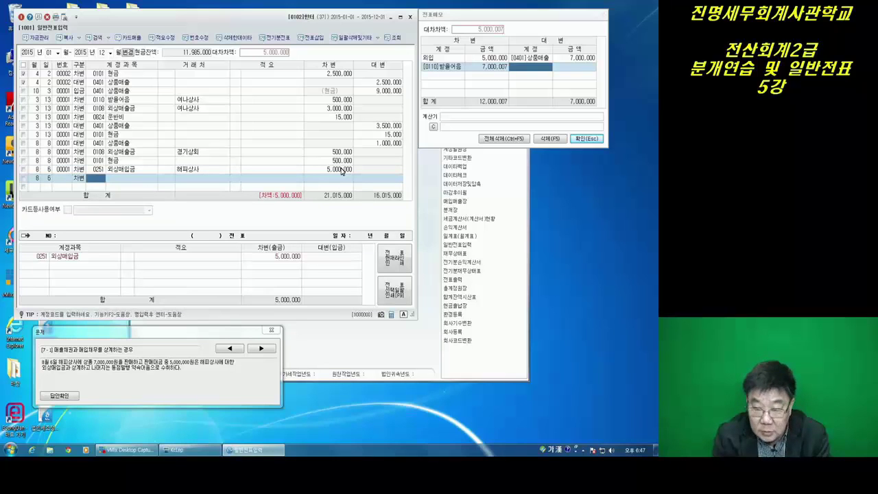
{"action": "left_click", "coordinate": [510, 70]}
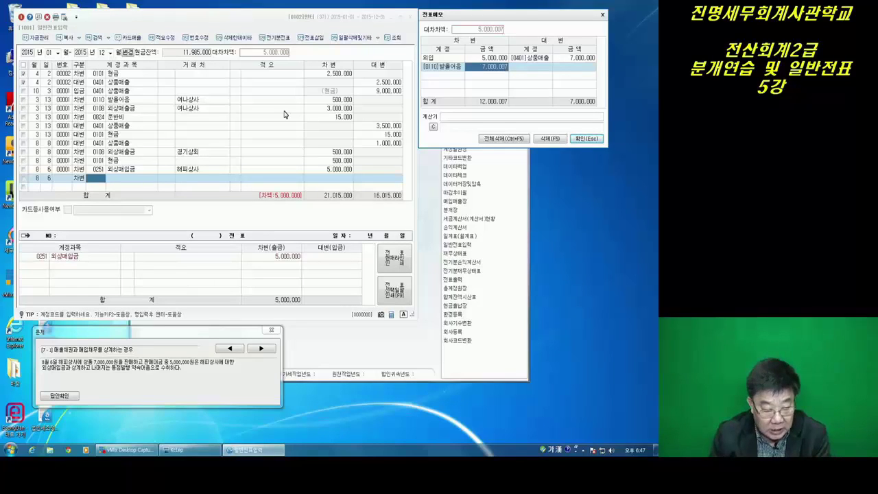
{"action": "left_click", "coordinate": [99, 181]}
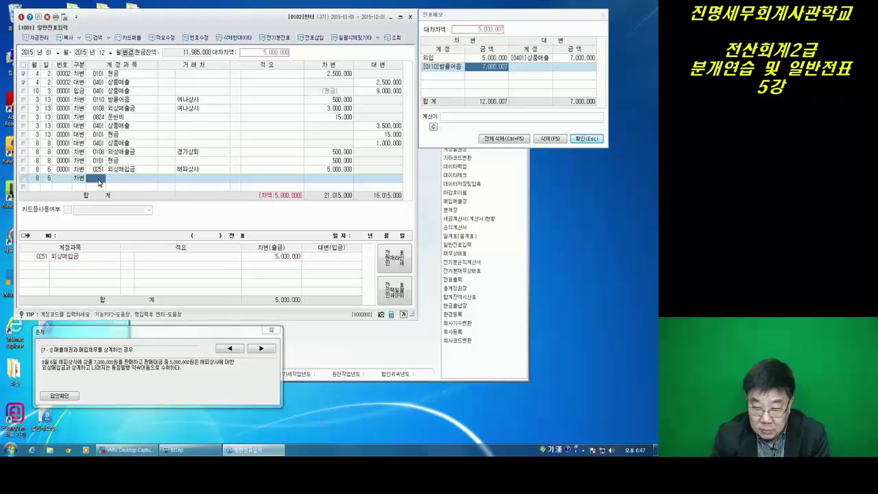
{"action": "type", "text": "110"}
{"action": "key", "text": "Return"}
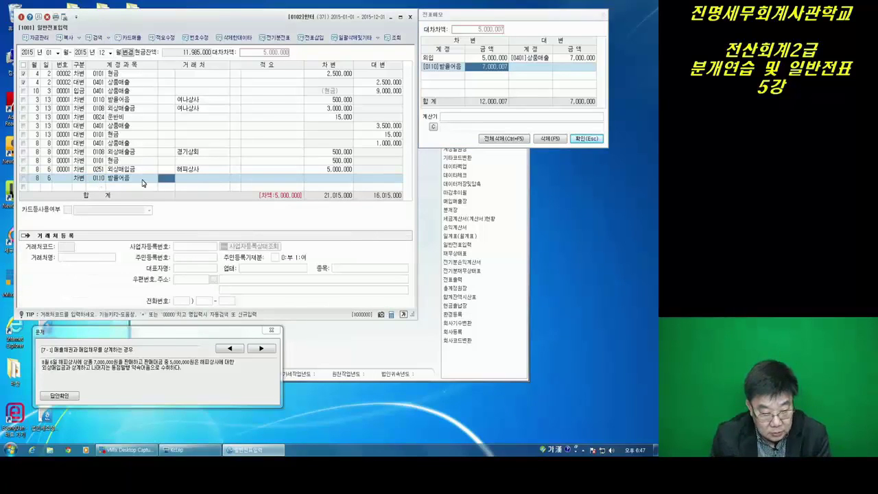
- Enter 해피상사 as the 거래처 of the 8/6 받을어음 line with a 차변 amount of 2,000,000
{"action": "left_click", "coordinate": [187, 182]}
{"action": "key", "text": "Return"}
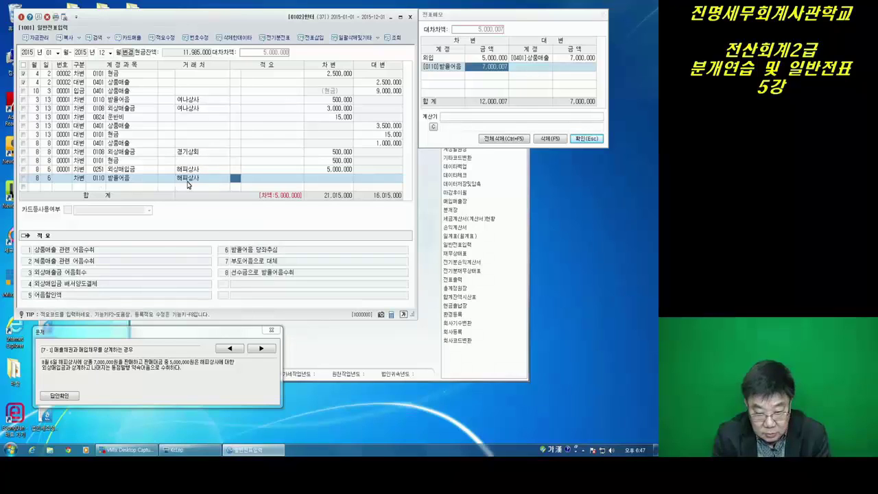
{"action": "key", "text": "Return"}
{"action": "type", "text": "2,"}
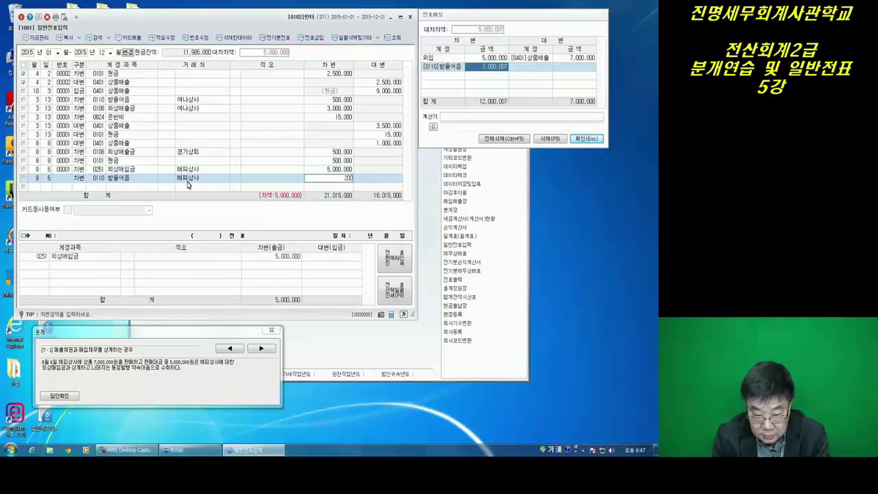
{"action": "type", "text": "000,000"}
{"action": "key", "text": "Return"}
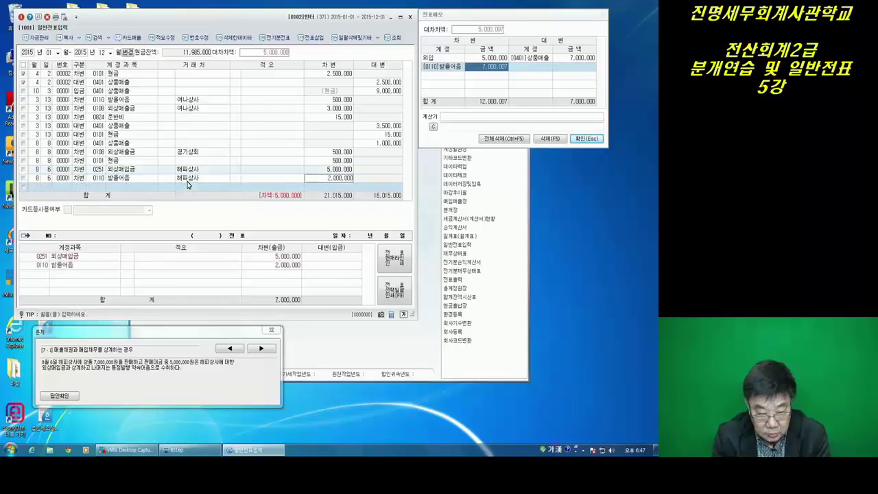
- Add an 8/6 대변 line for 0401 상품매출 with the balancing amount of 7,000,000, leaving its 거래처 and 적요 code blank
{"action": "type", "text": "6"}
{"action": "key", "text": "Return"}
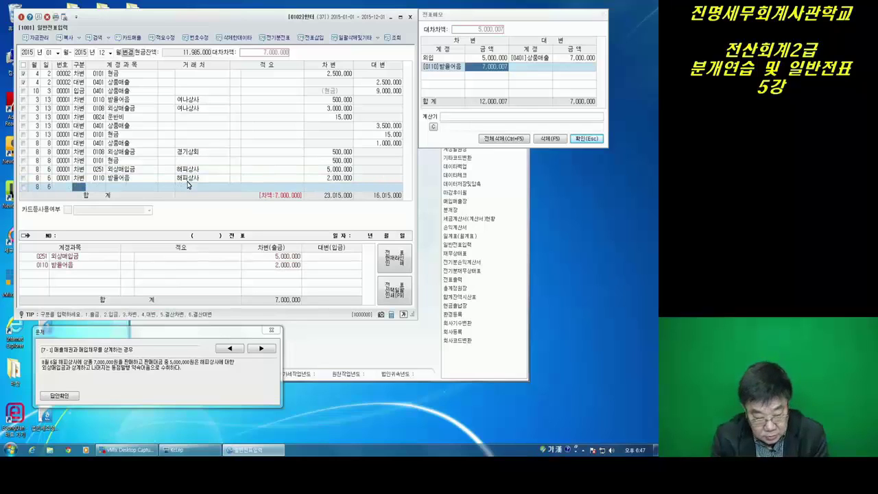
{"action": "type", "text": "4"}
{"action": "key", "text": "Return"}
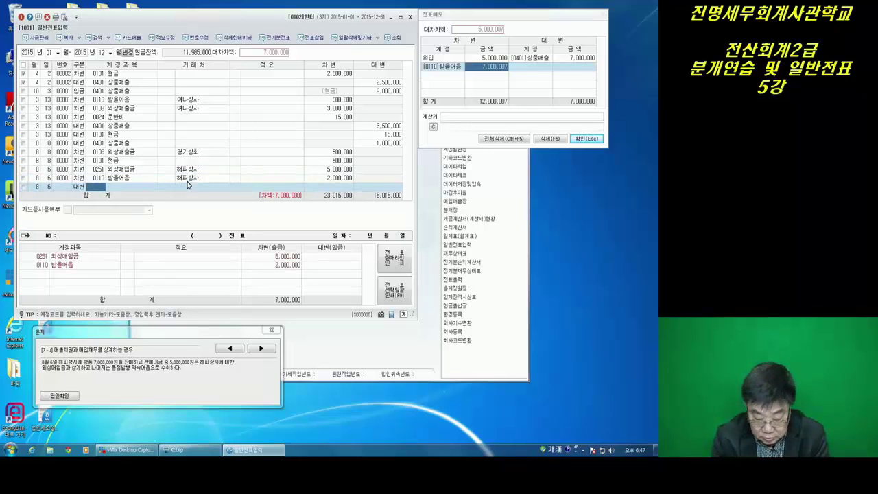
{"action": "type", "text": "401"}
{"action": "key", "text": "Return"}
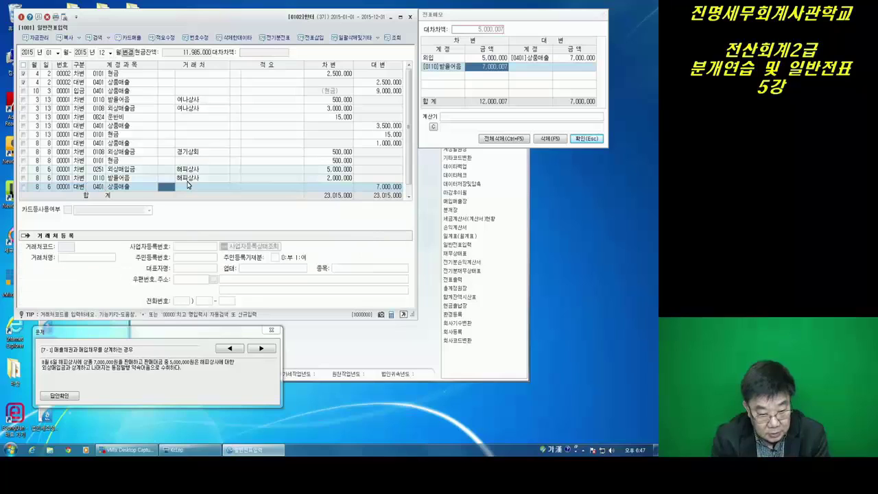
{"action": "key", "text": "Return"}
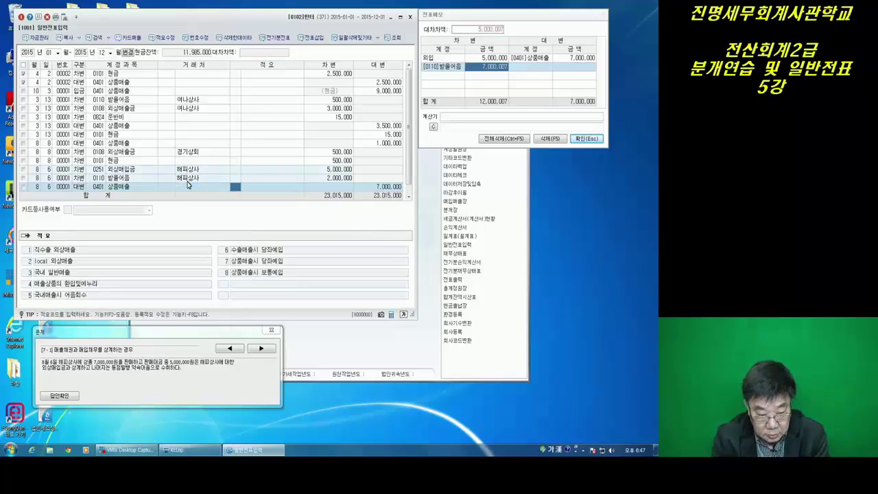
{"action": "key", "text": "Return"}
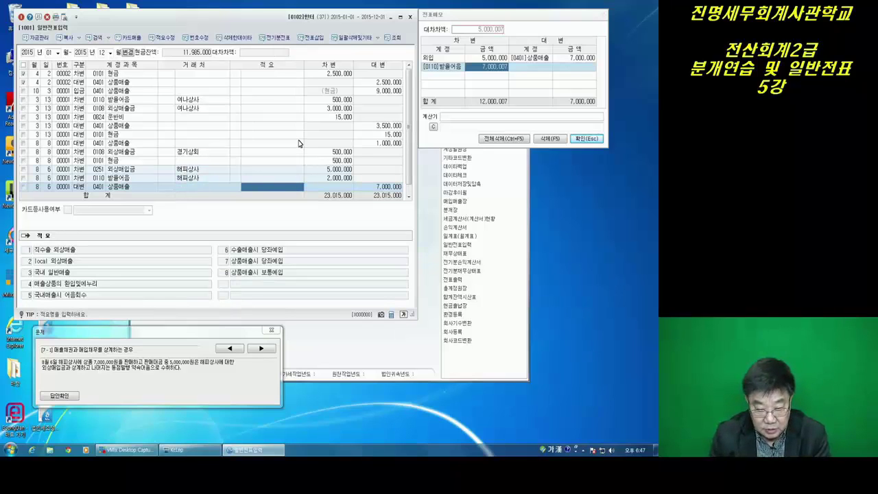
- Check the recorded 8/6 voucher with the answer check for problem 7-1, and delete all entries in 전표메모
{"action": "scroll", "coordinate": [298, 146], "scroll_direction": "down", "scroll_amount": 1}
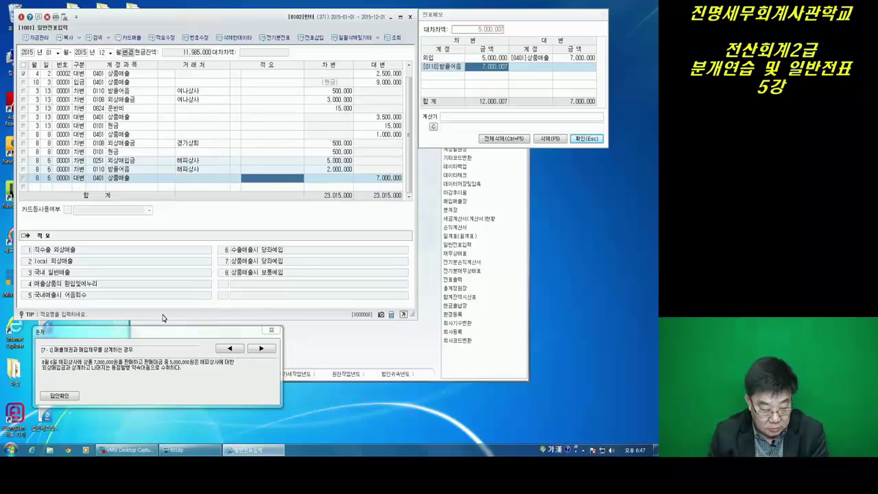
{"action": "left_click", "coordinate": [60, 395]}
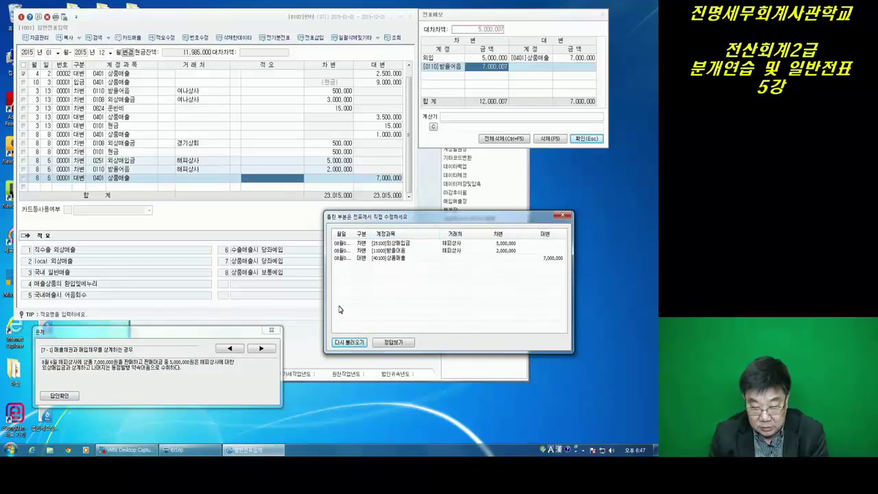
{"action": "left_click", "coordinate": [562, 217]}
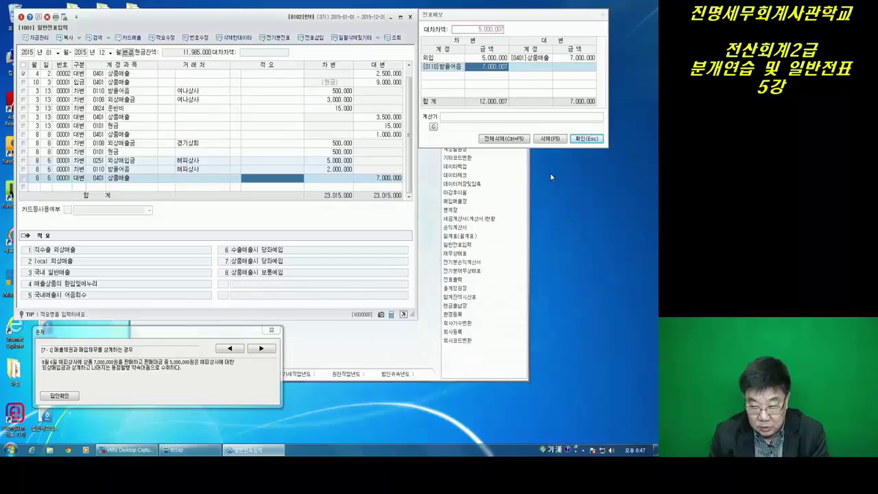
{"action": "left_click", "coordinate": [512, 140]}
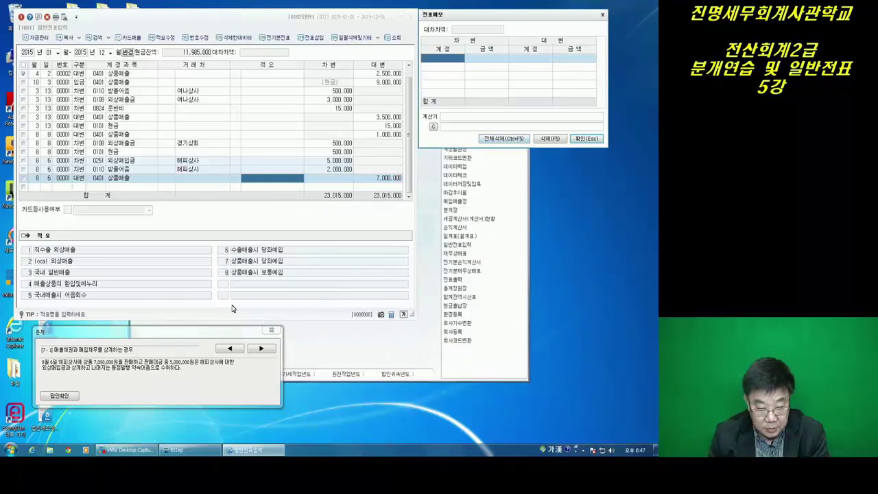